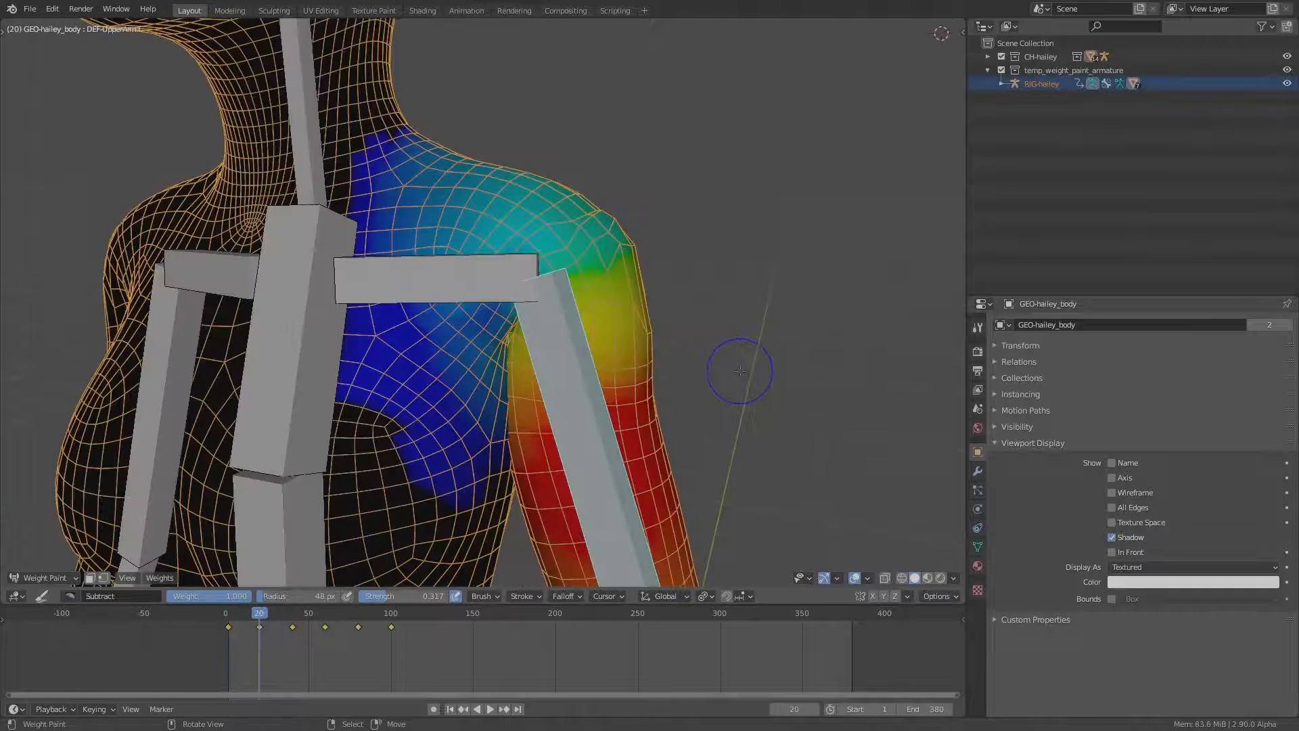
Step: Test the shoulder deformation by rotating the left upper arm bone about the global Z axis
middle_drag(742, 374, 744, 385)
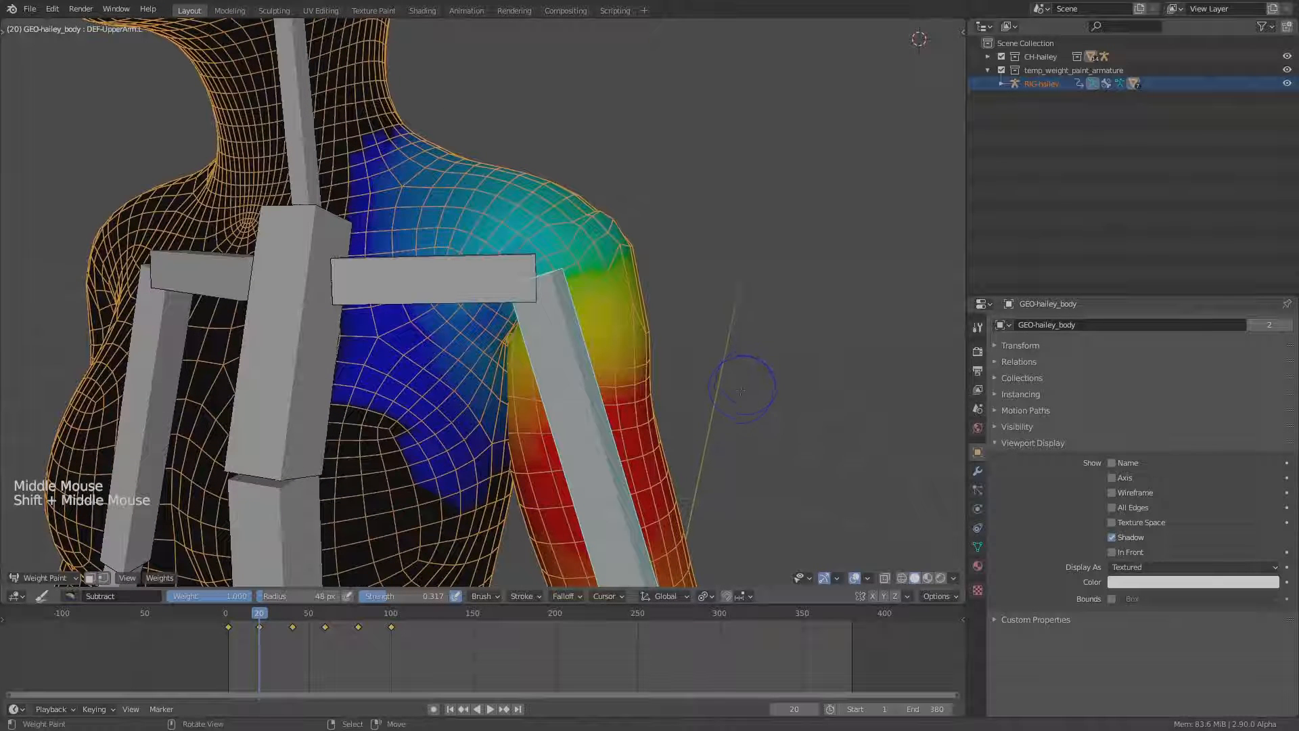
key(r)
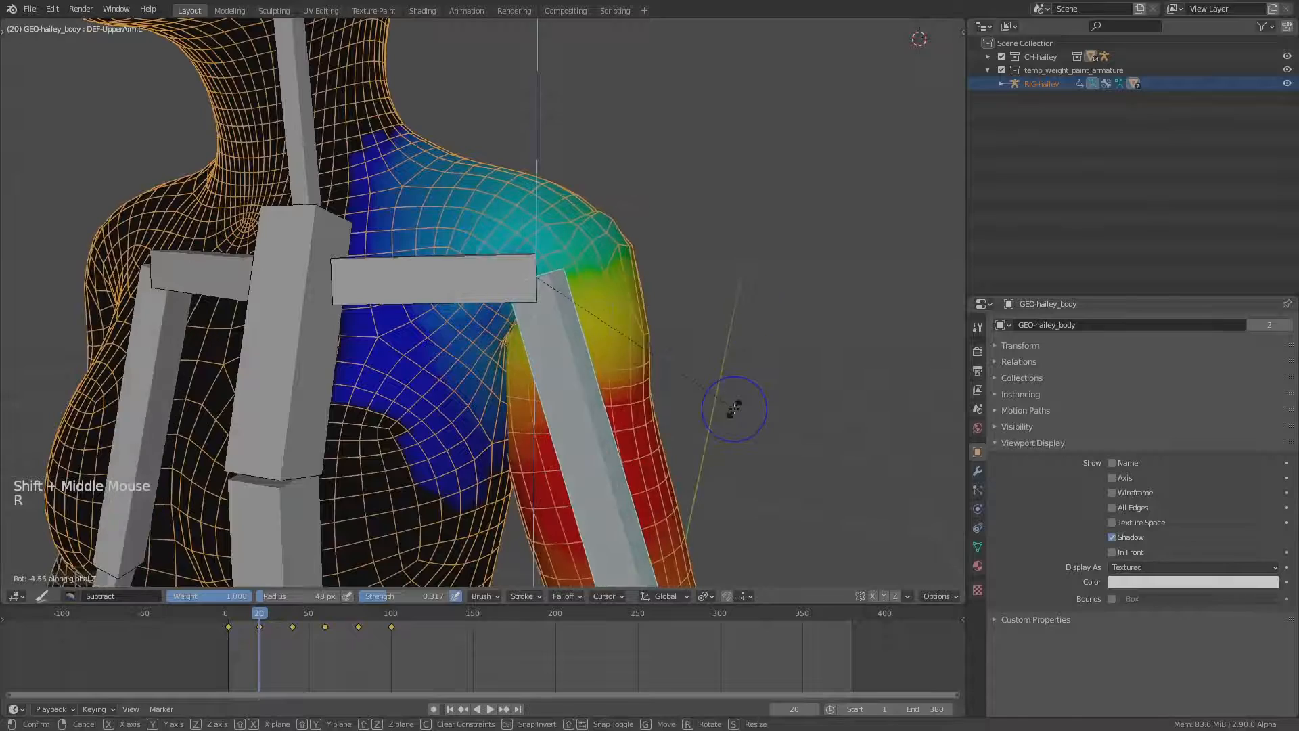
click(710, 397)
Step: Enable vertex selection masking and box-select the vertices around the left shoulder through the mesh
key(v)
key(z)
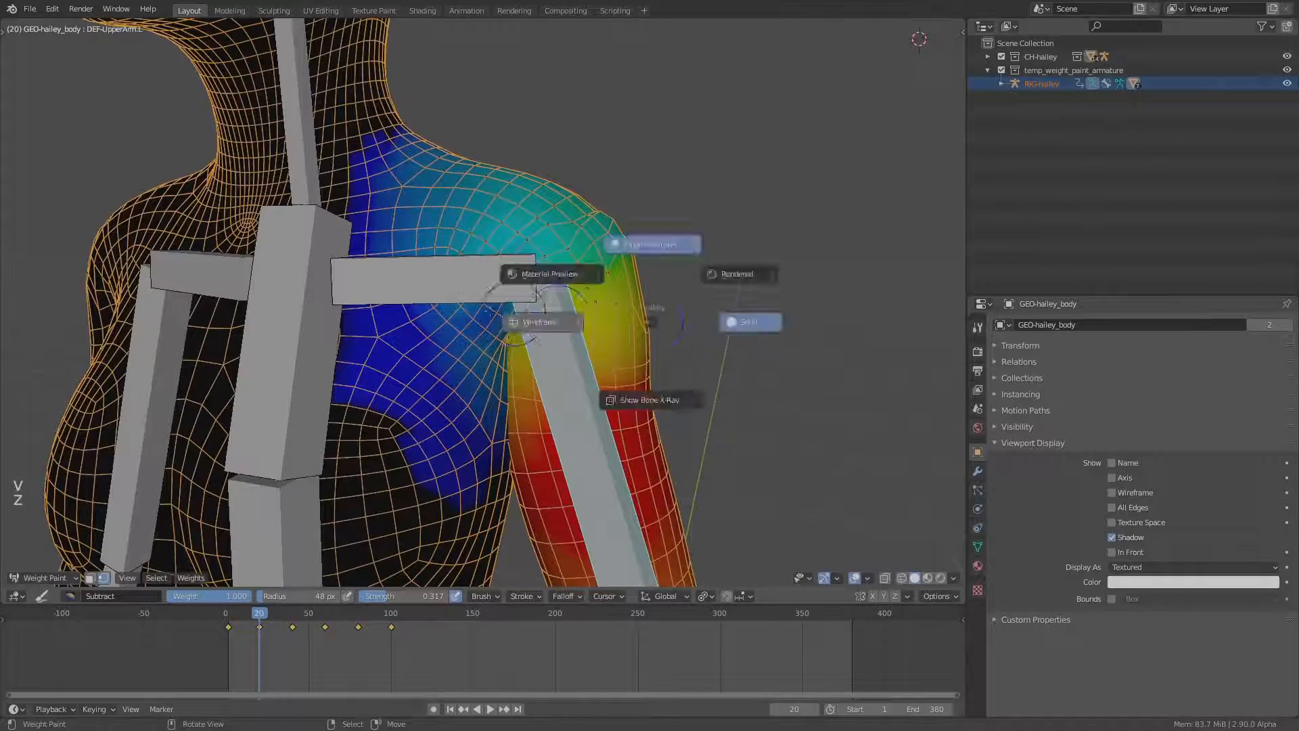
key(b)
drag(441, 88, 729, 433)
key(z)
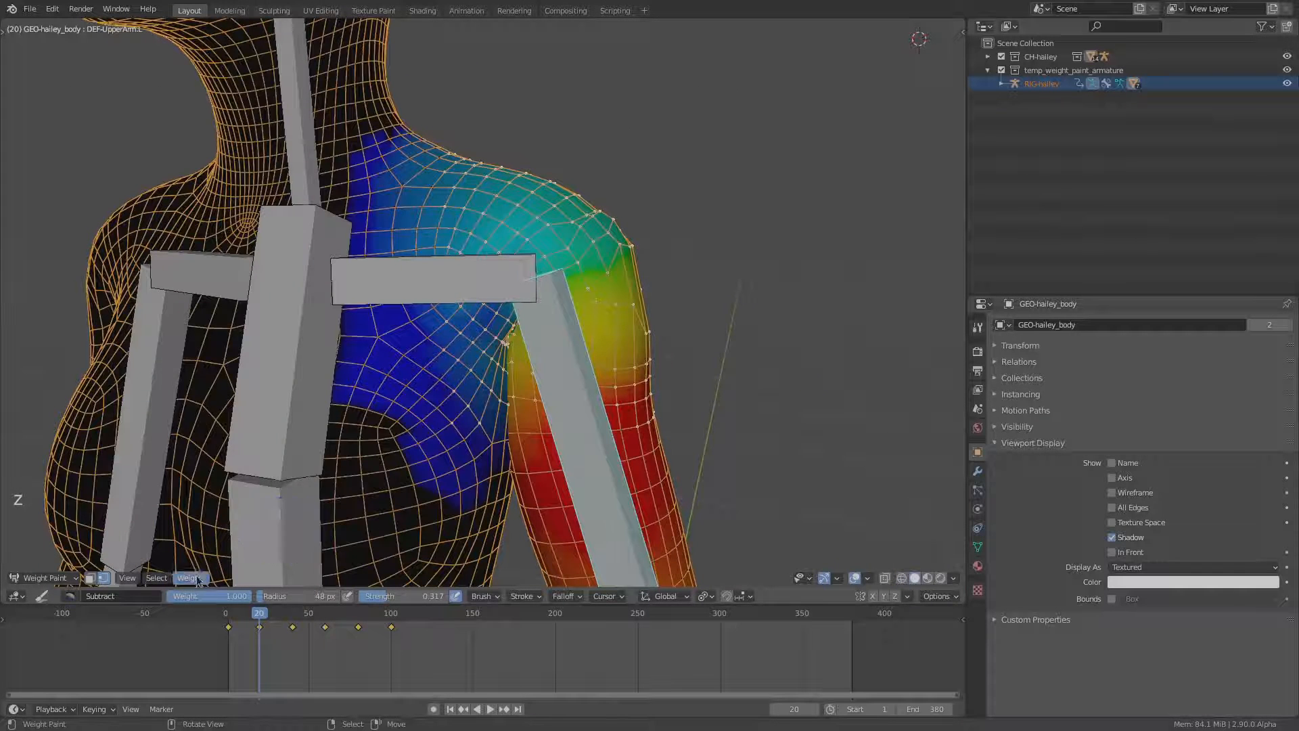
Step: Smooth the selected shoulder vertices' weights with the subset set to Deform Pose Bones
click(196, 578)
click(206, 422)
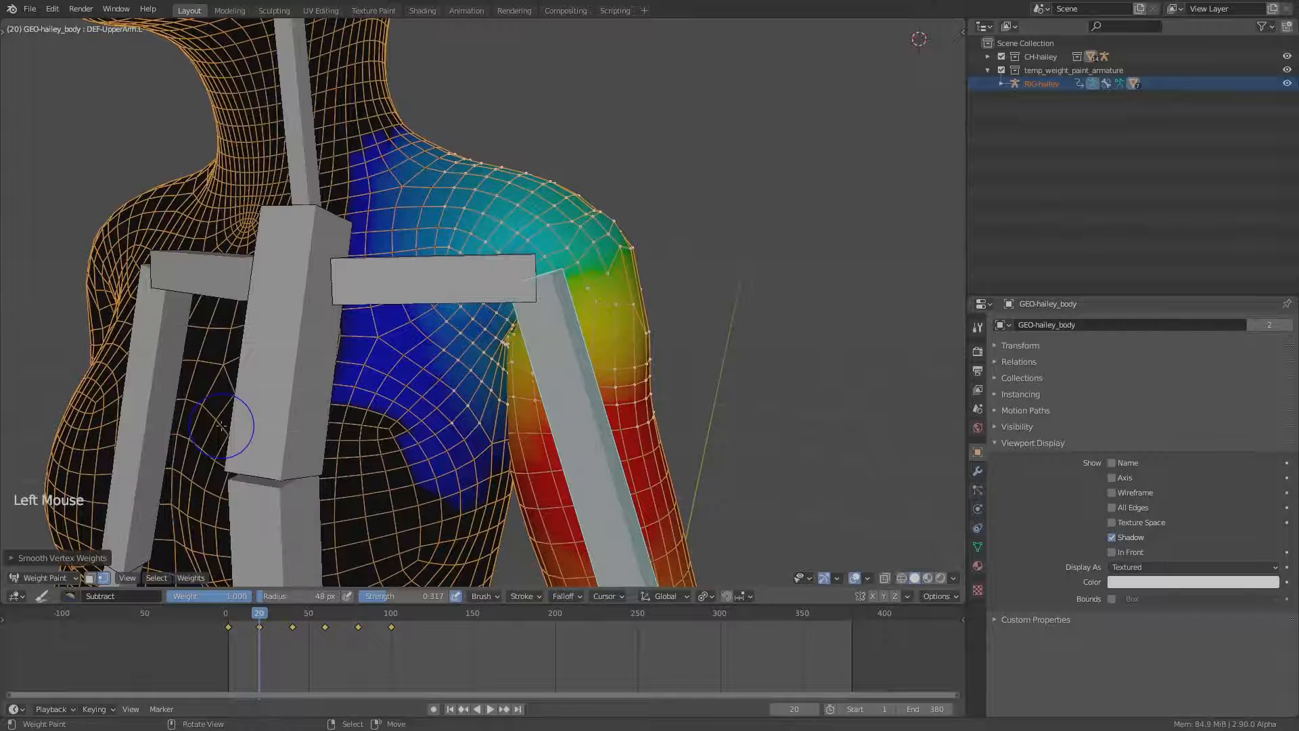
click(79, 557)
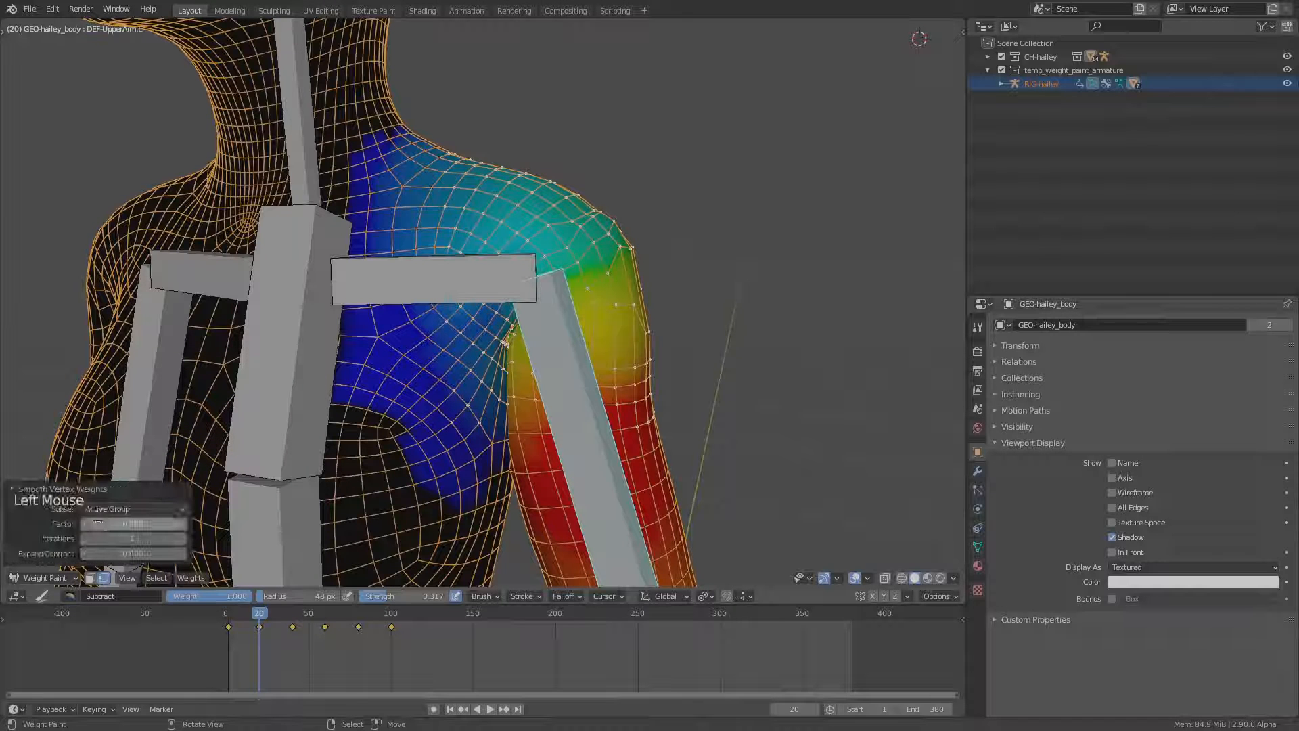
click(134, 509)
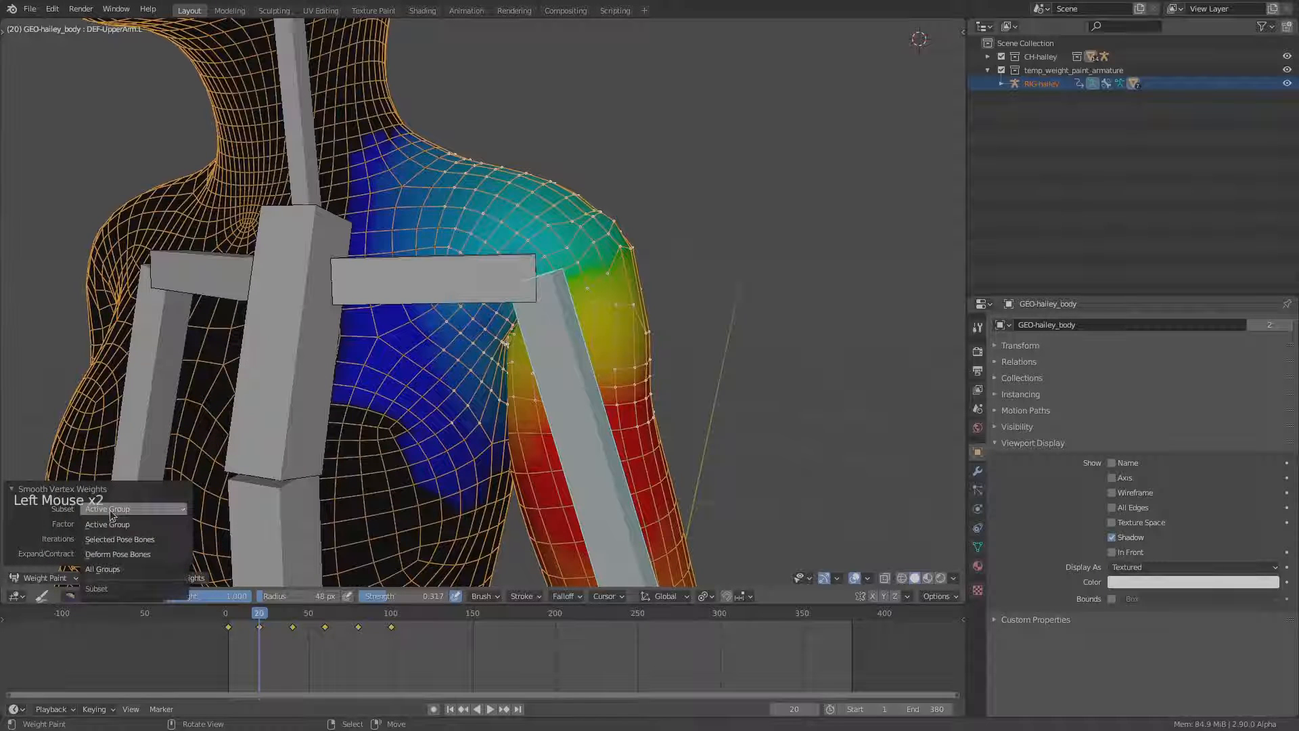
click(133, 554)
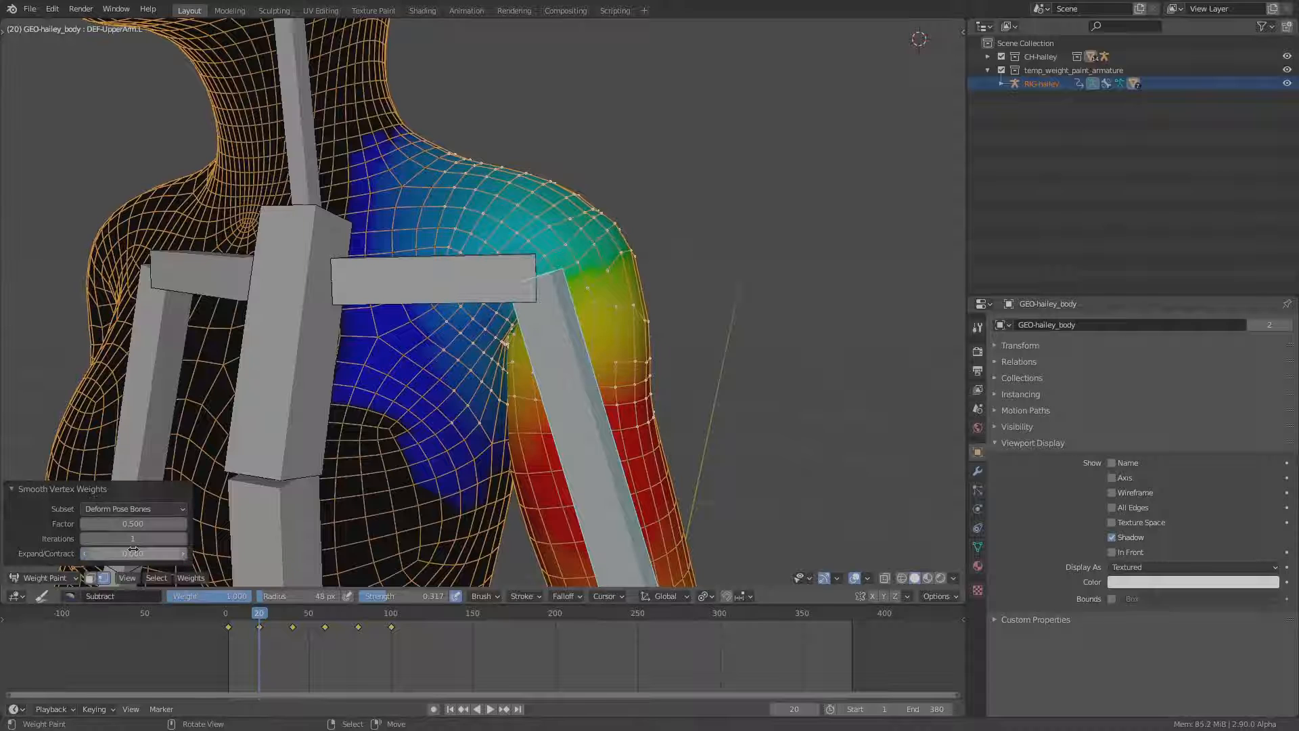
Step: Set the weight smoothing factor to 1.000 and the iterations to 200
drag(139, 526, 196, 526)
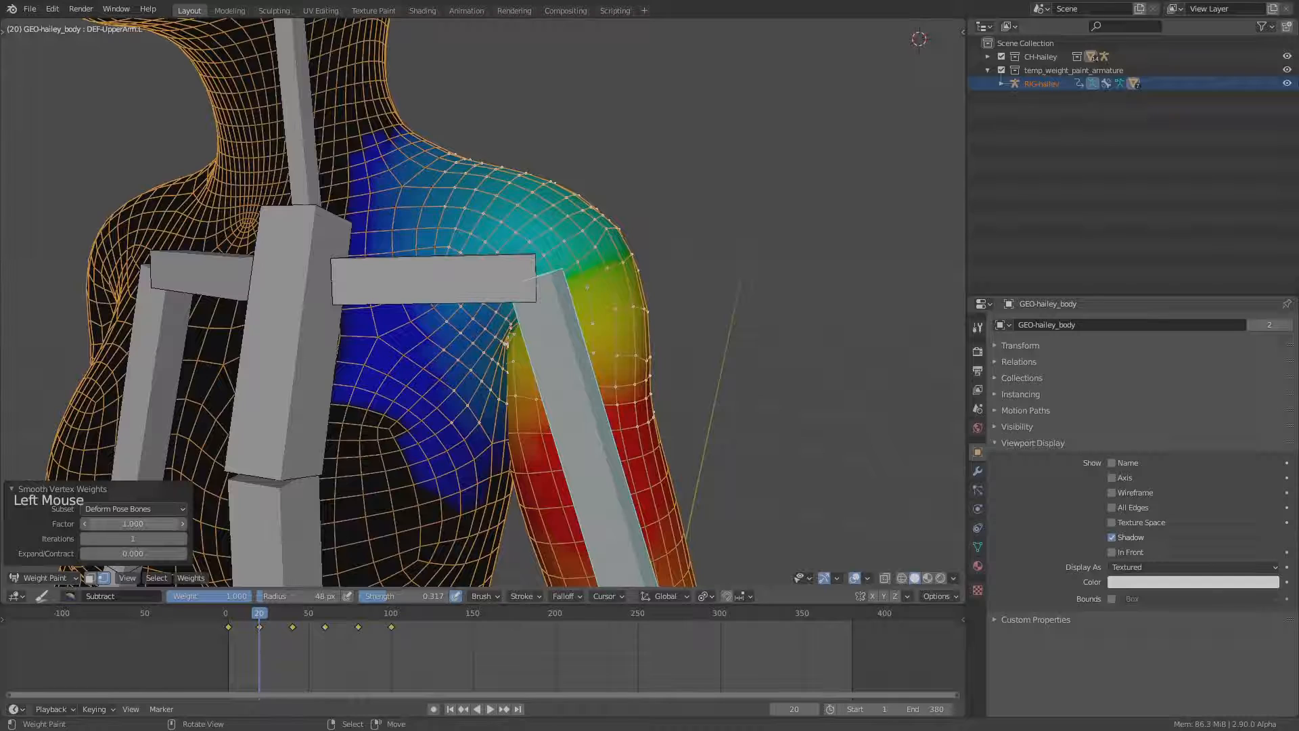
click(183, 538)
click(182, 538)
click(182, 538)
click(183, 538)
click(183, 538)
middle_drag(261, 522, 279, 536)
scroll(269, 537, up, 3)
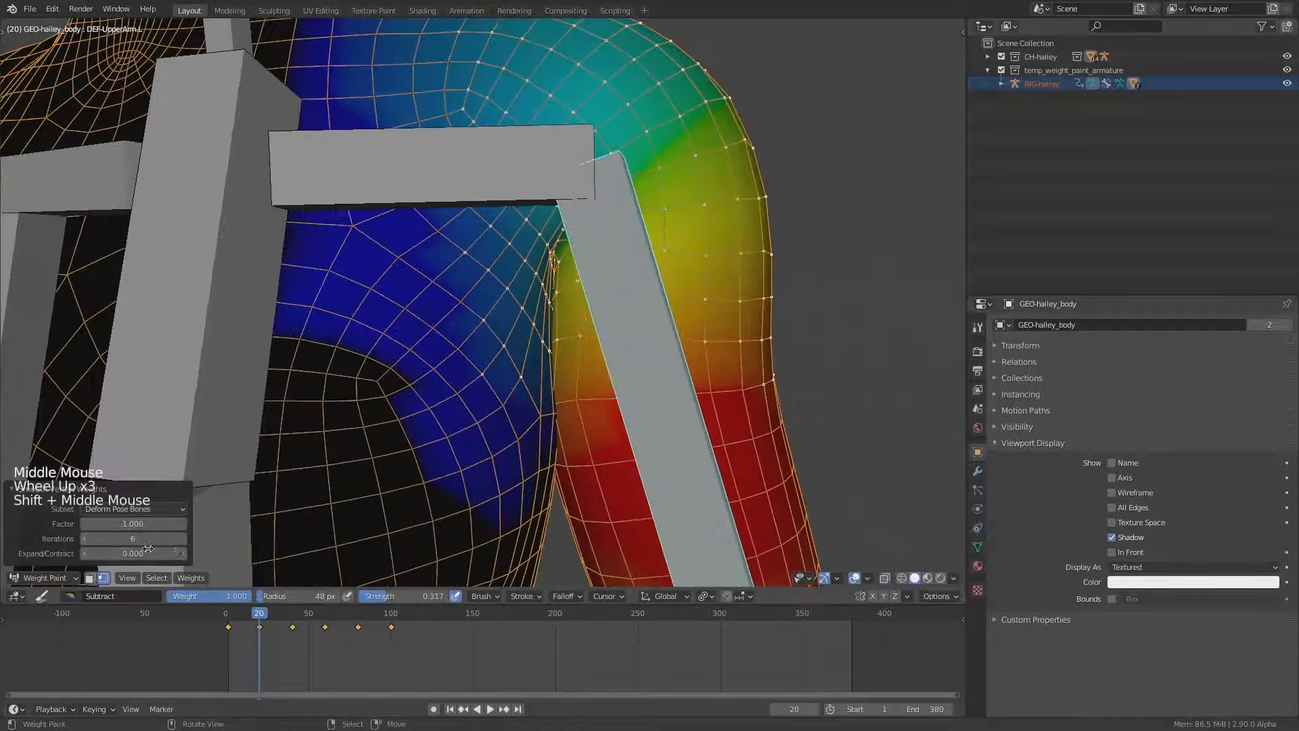
drag(147, 540, 292, 540)
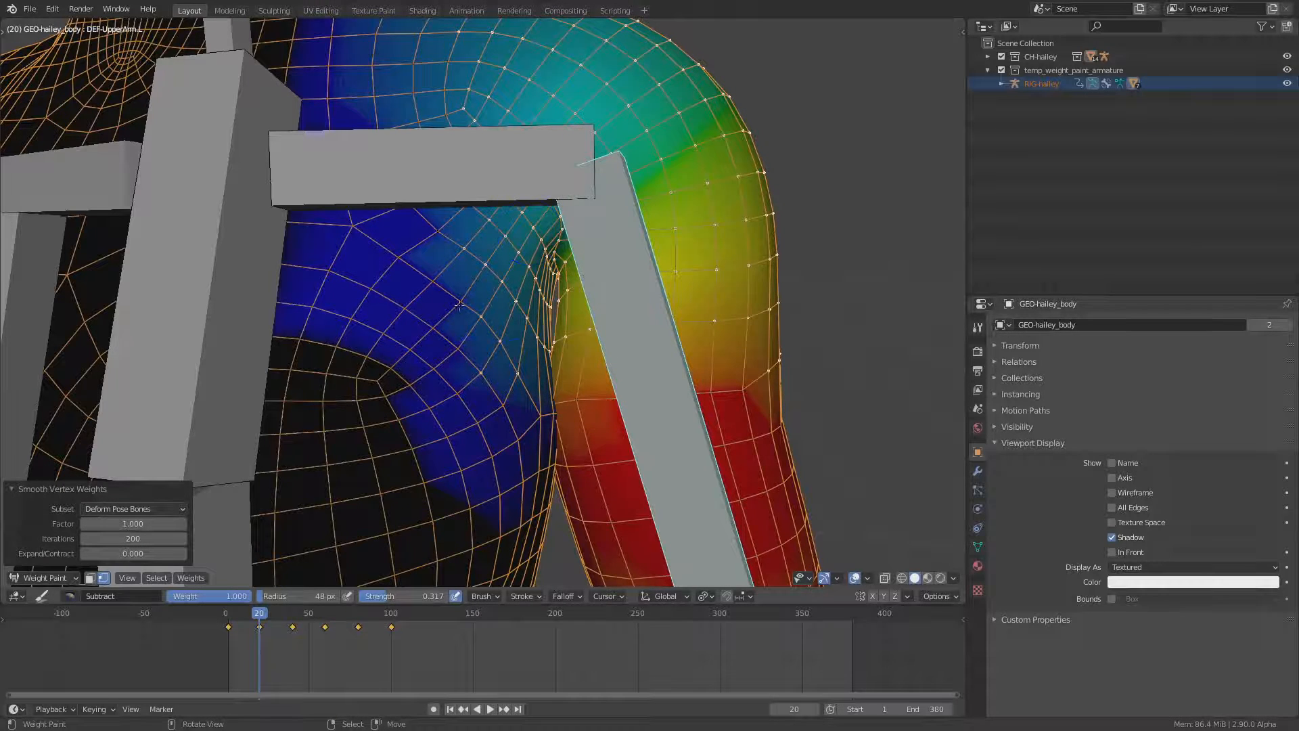
scroll(514, 373, down, 2)
middle_drag(514, 372, 534, 379)
Step: Enter Pose Mode on the rig and test the body's deformation by rotating the left upper arm bone
key(Tab)
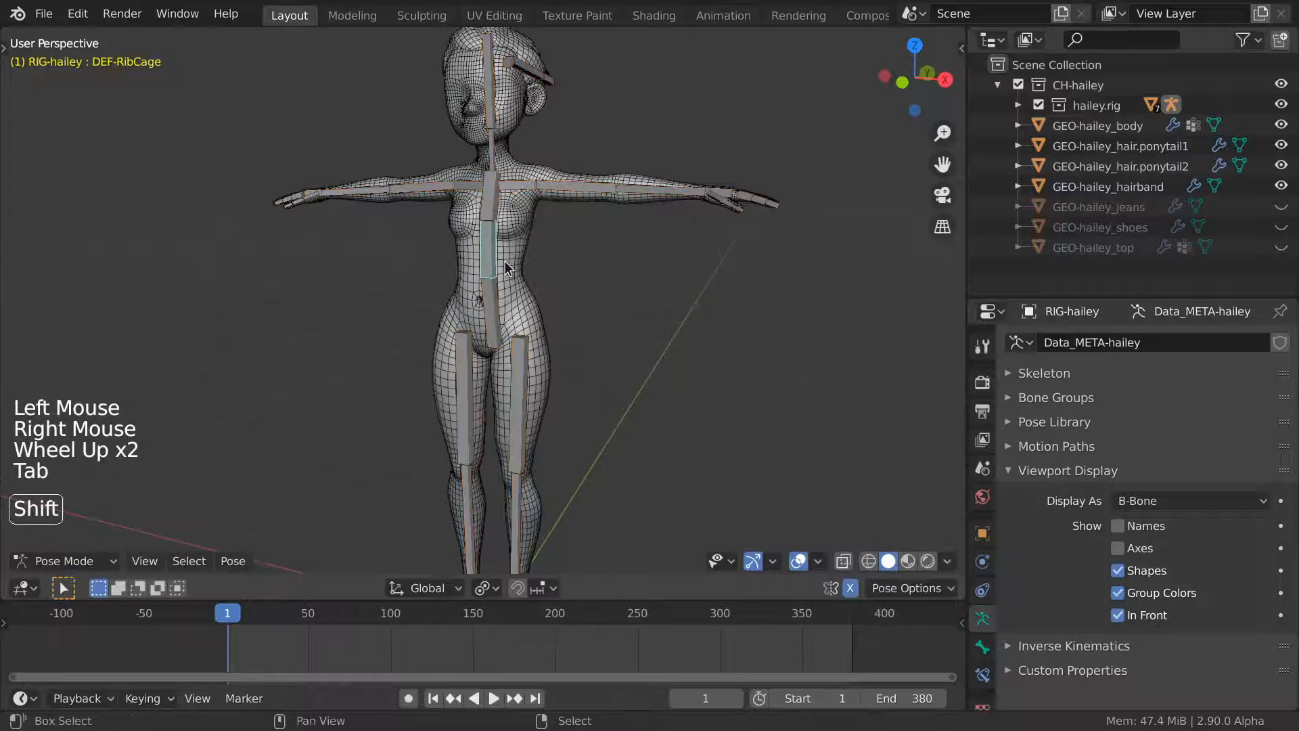
shift+middle_drag(536, 190, 549, 241)
scroll(549, 242, up, 1)
right_click(567, 260)
key(r)
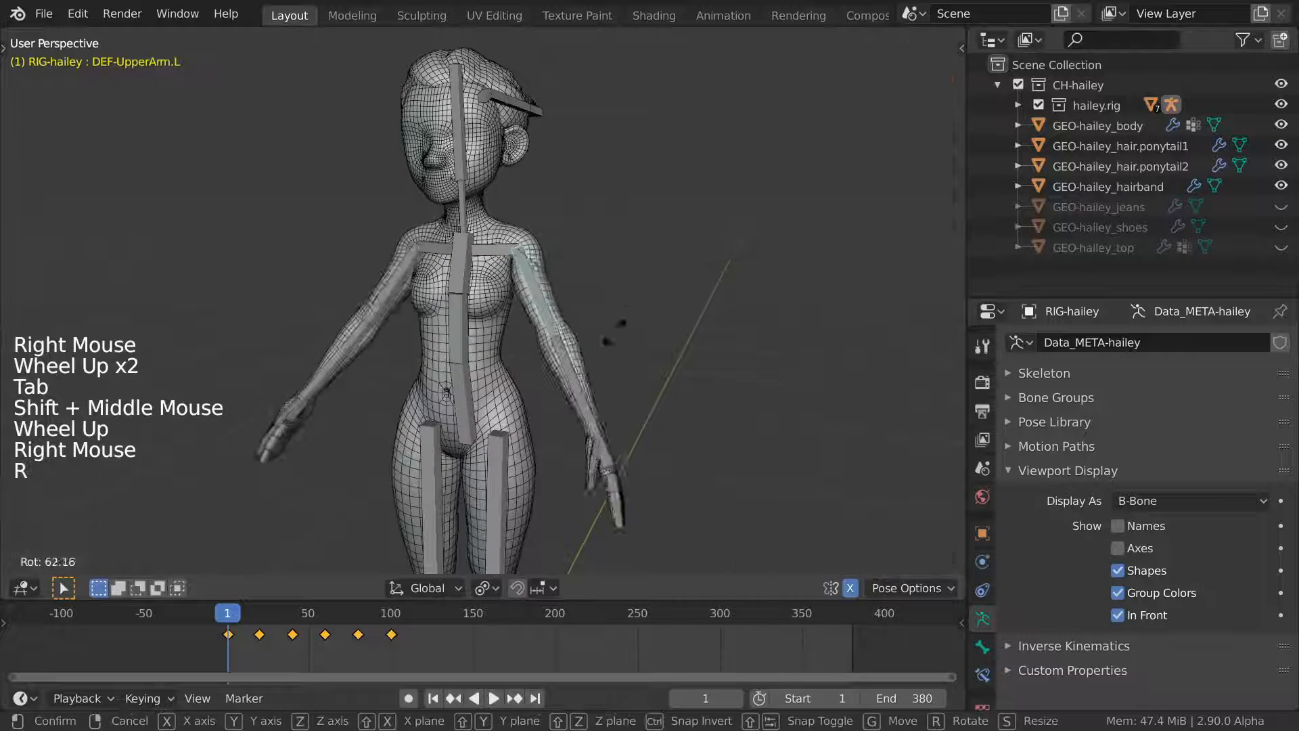
right_click(574, 333)
Step: Test the torso deformation by rotating the rib cage bone
right_click(463, 325)
key(r)
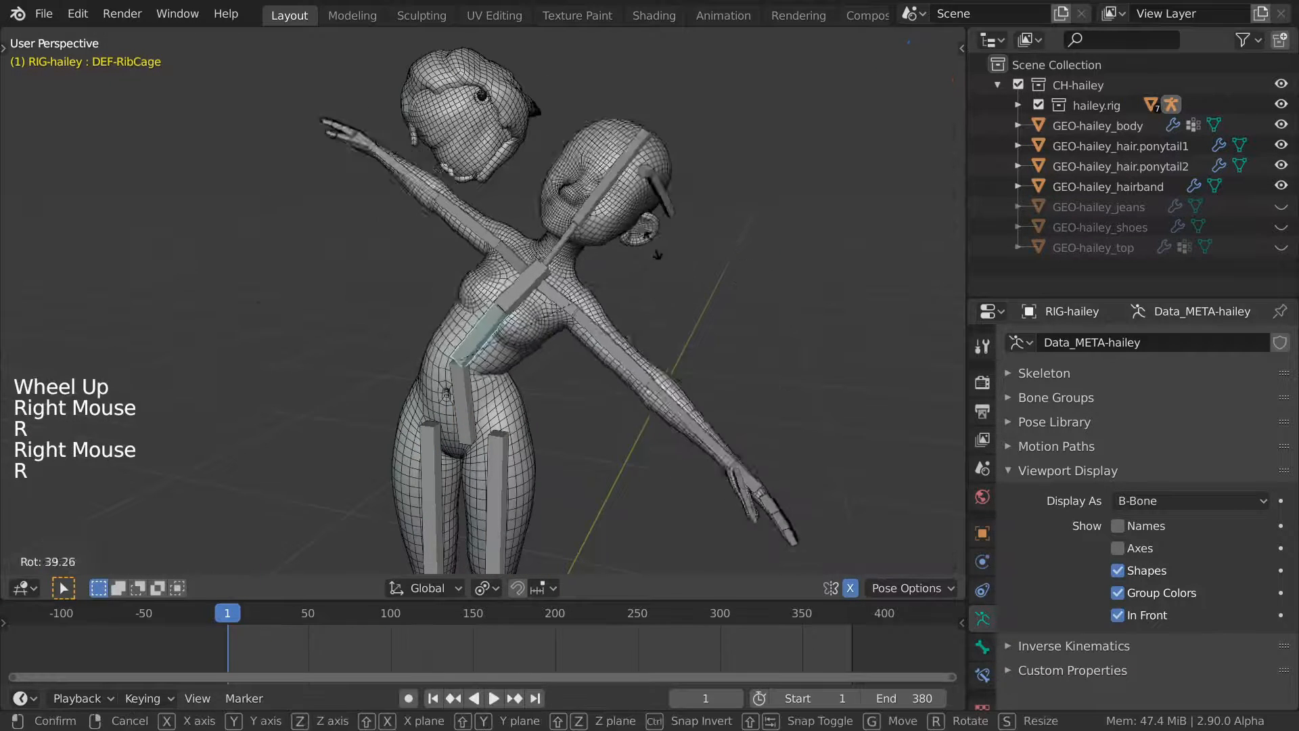
click(725, 263)
mouse_move(669, 291)
shift+middle_down()
mouse_move(638, 290)
mouse_move(680, 291)
shift+middle_up()
scroll(637, 290, down, 1)
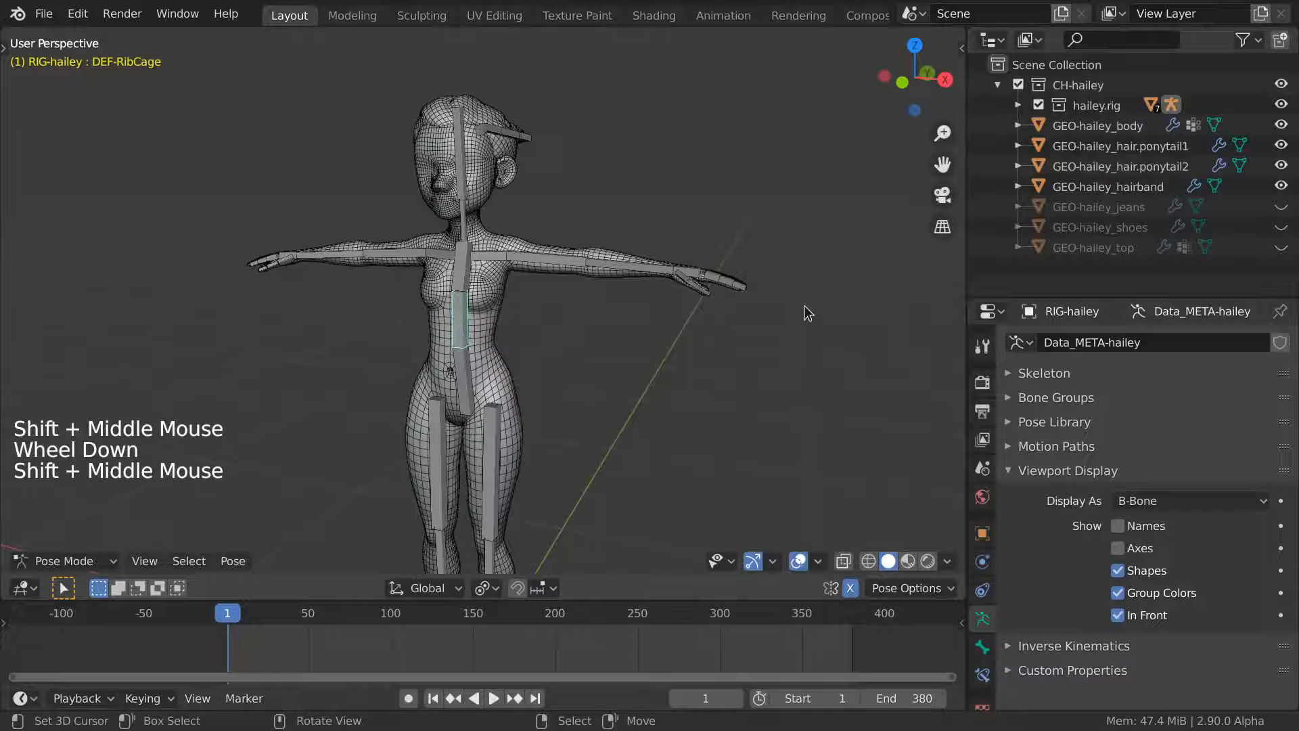
Step: Return to Object Mode and unhide GEO-hailey_jeans, GEO-hailey_shoes and GEO-hailey_top
key(Tab)
shift+middle_drag(786, 230, 796, 227)
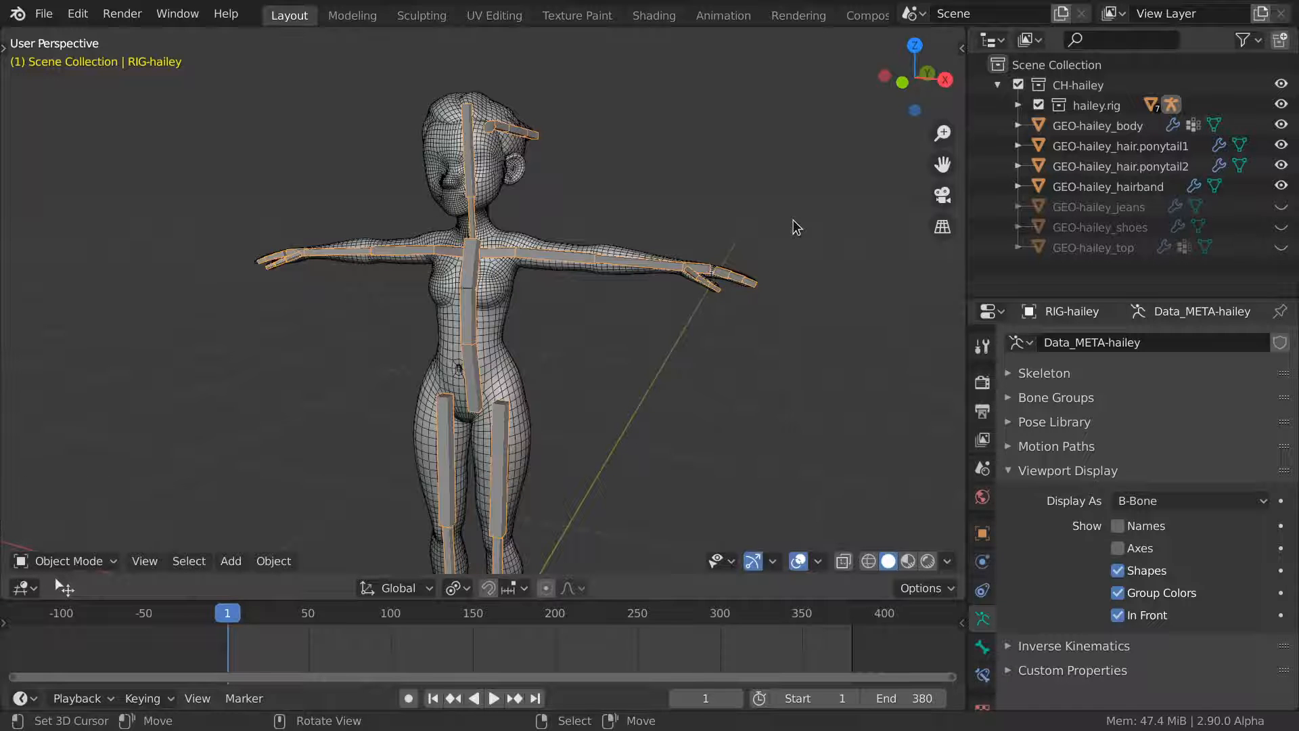
drag(1281, 207, 1280, 247)
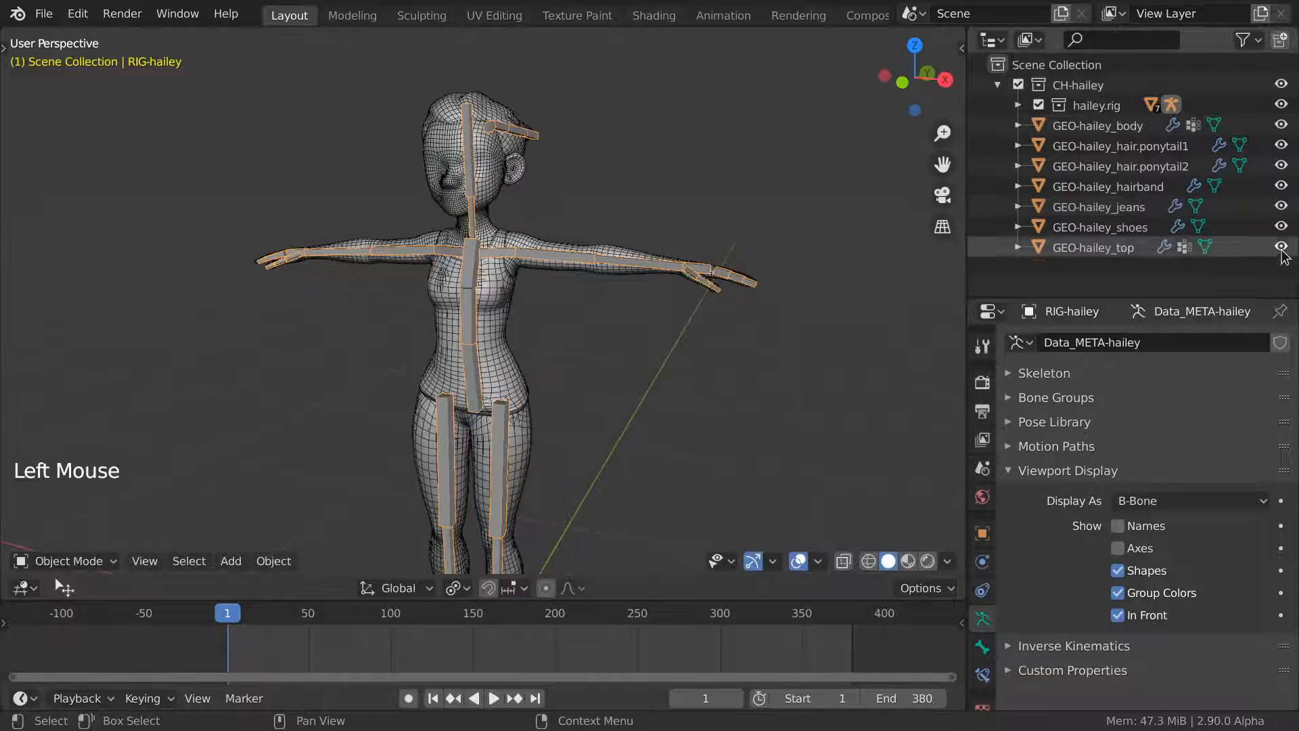
Step: Select the armature and GEO-hailey_body together, with GEO-hailey_top as the active object
scroll(589, 257, up, 2)
right_click(569, 231)
right_click(570, 231)
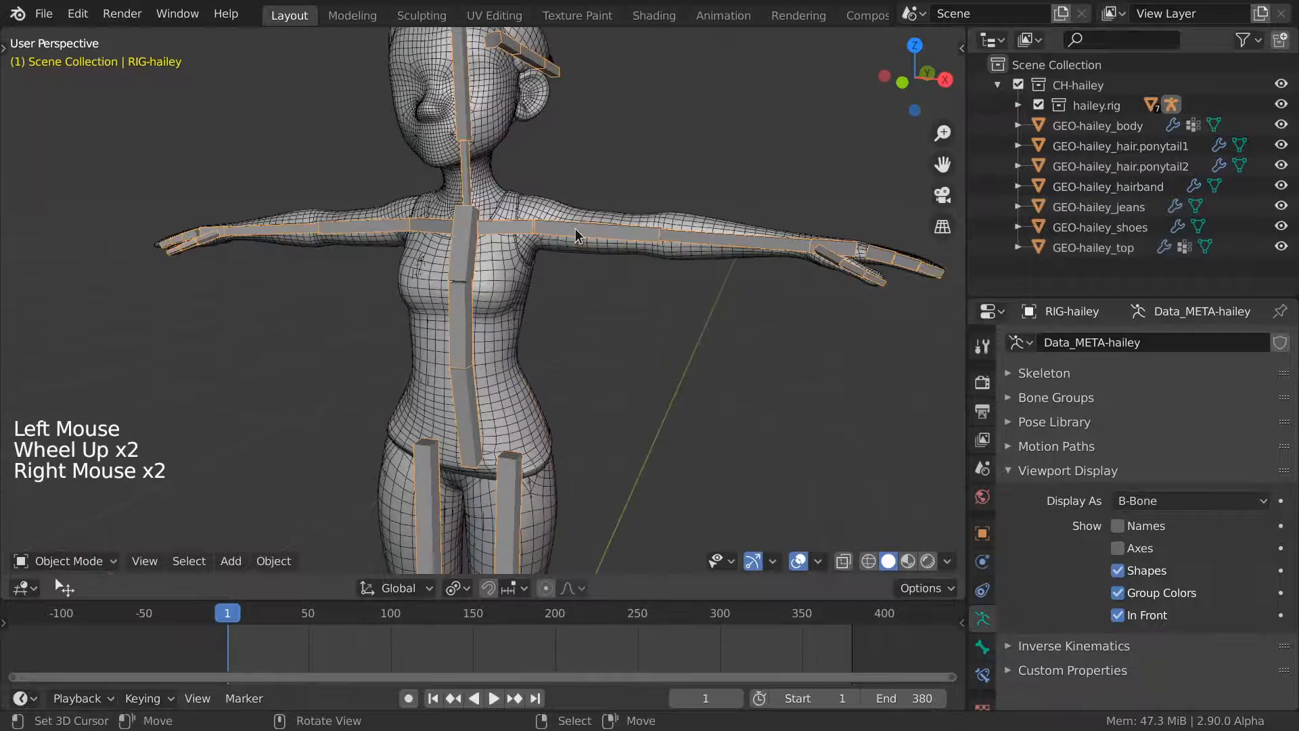
shift+right_click(560, 216)
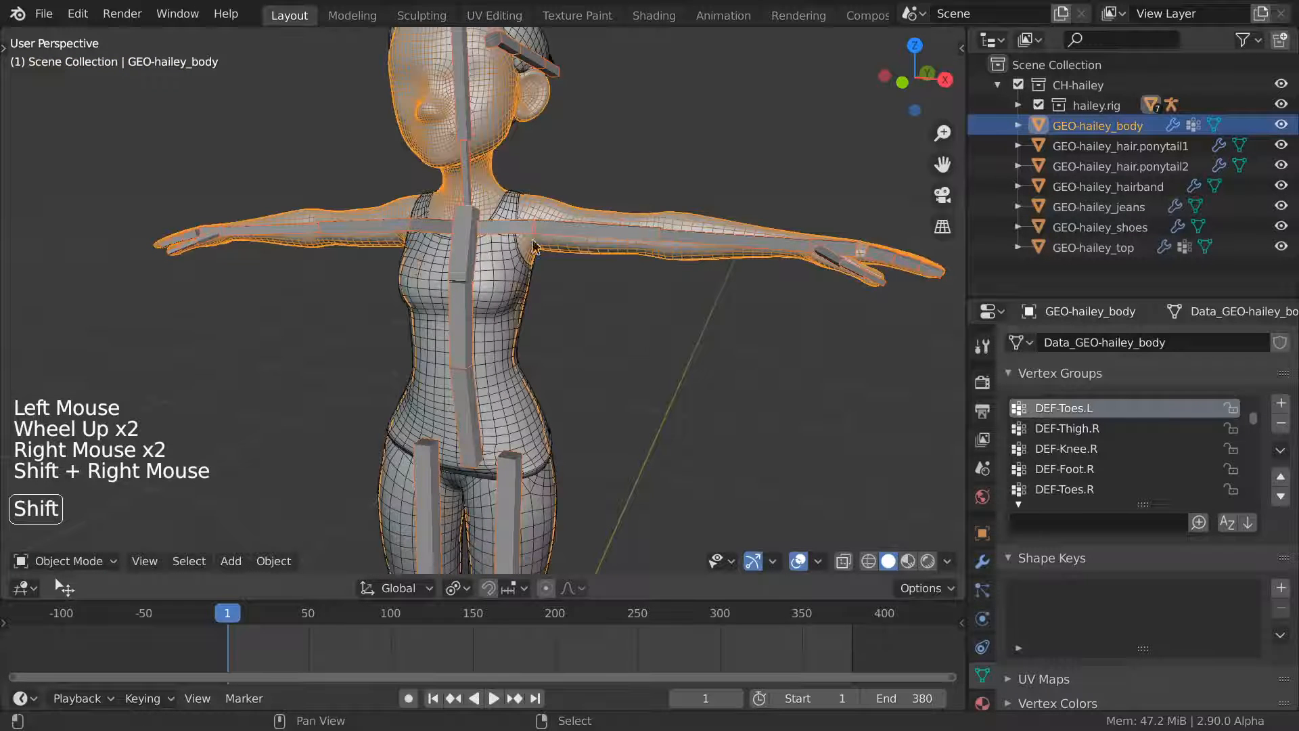
shift+right_click(502, 274)
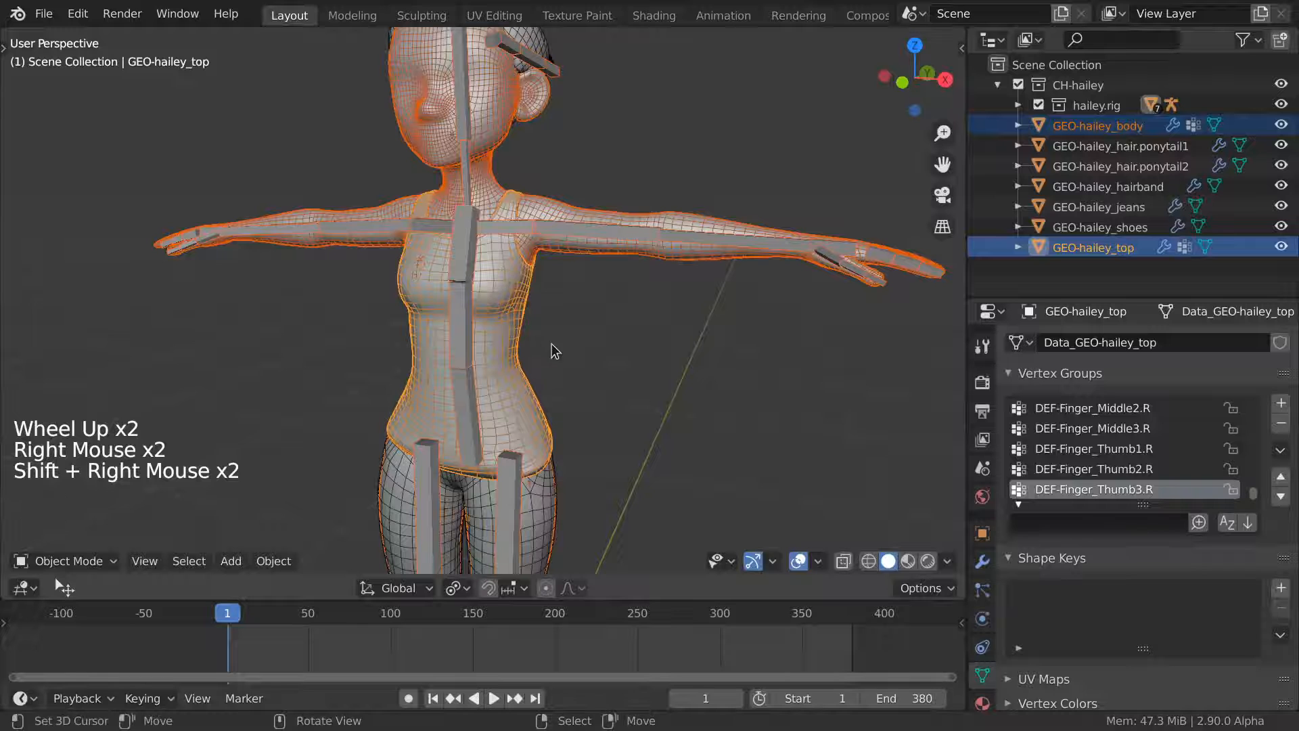
Step: Enter Weight Paint mode on GEO-hailey_top and transfer the body's weights to it
key(Tab)
click(240, 562)
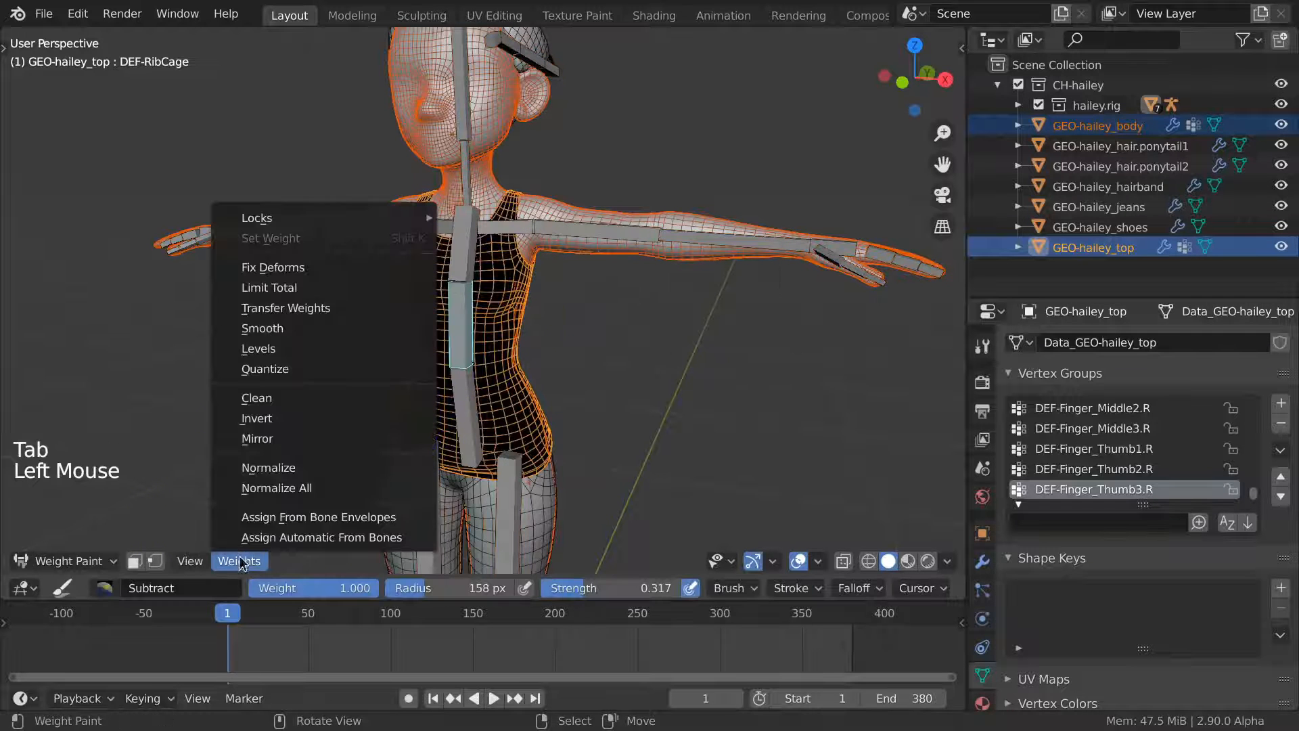
click(327, 308)
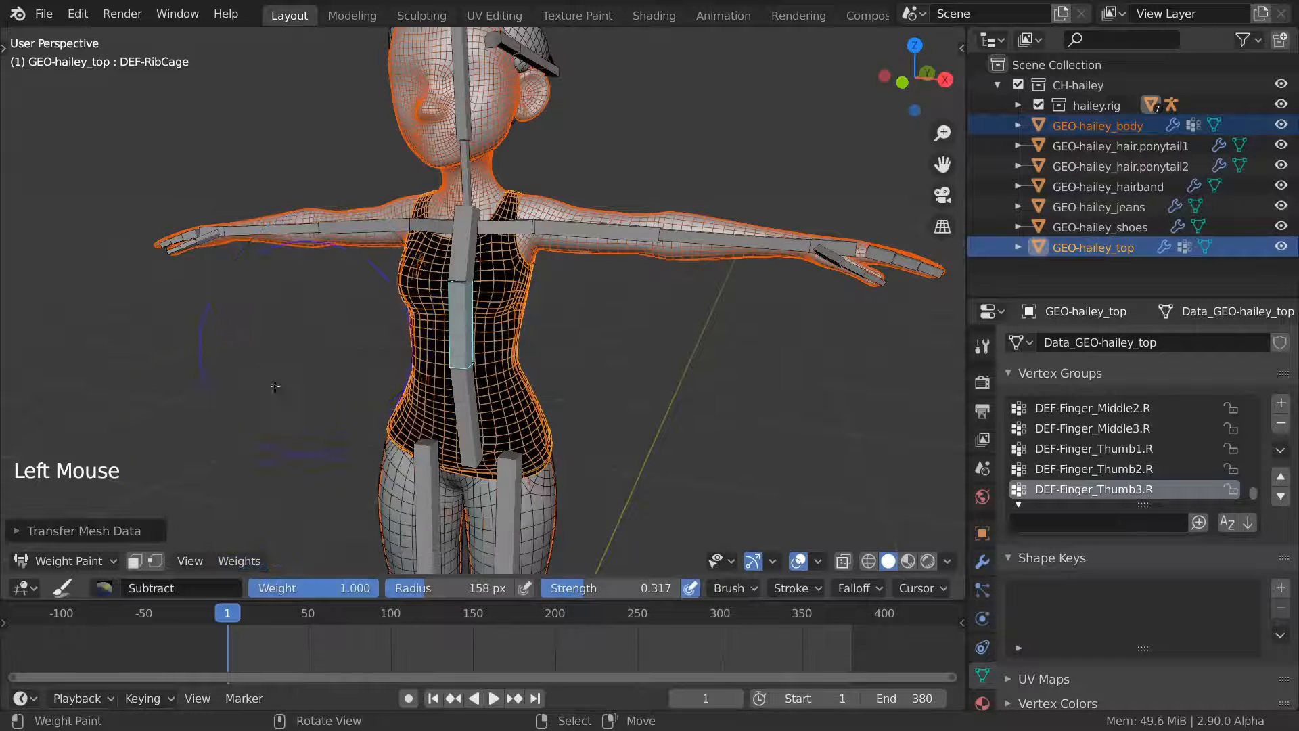
Step: Configure the weight transfer with Deform Pose Bones as destination layers, By Name matching and Nearest Face Interpolated vertex mapping
click(128, 532)
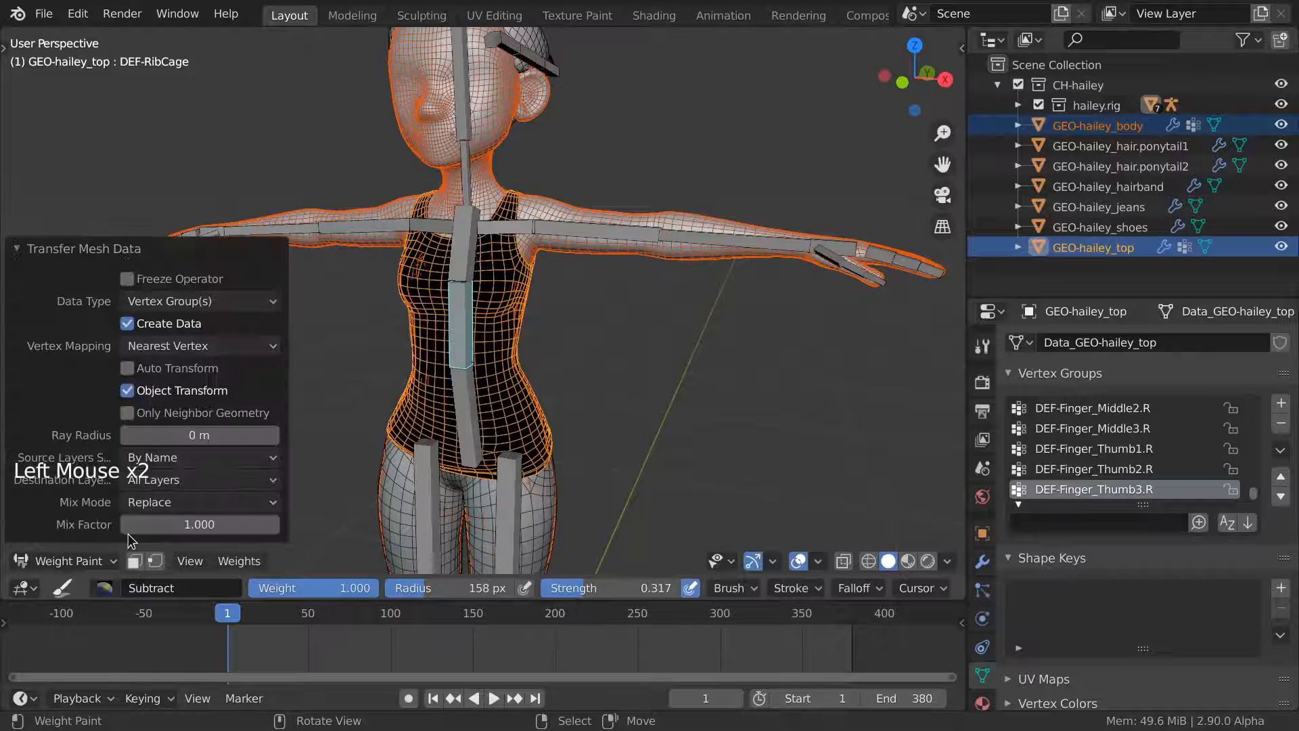
click(193, 464)
click(182, 508)
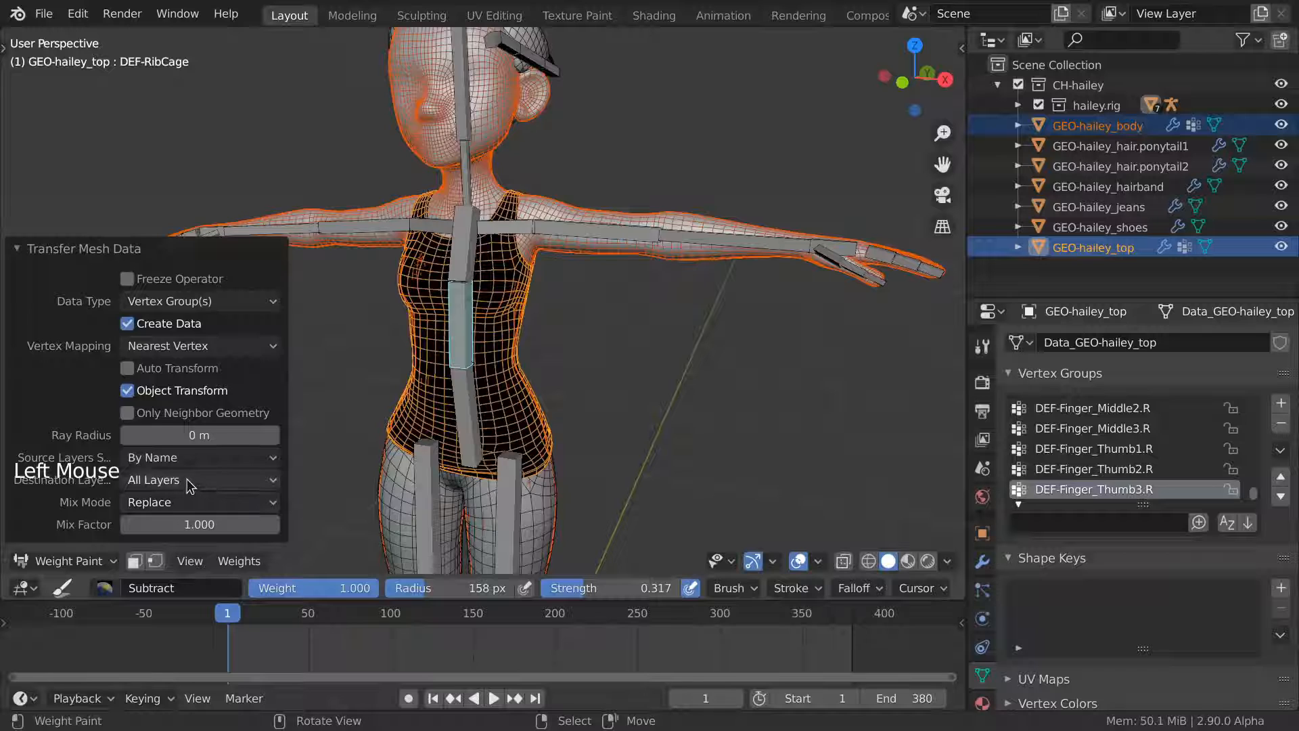
click(192, 480)
click(194, 410)
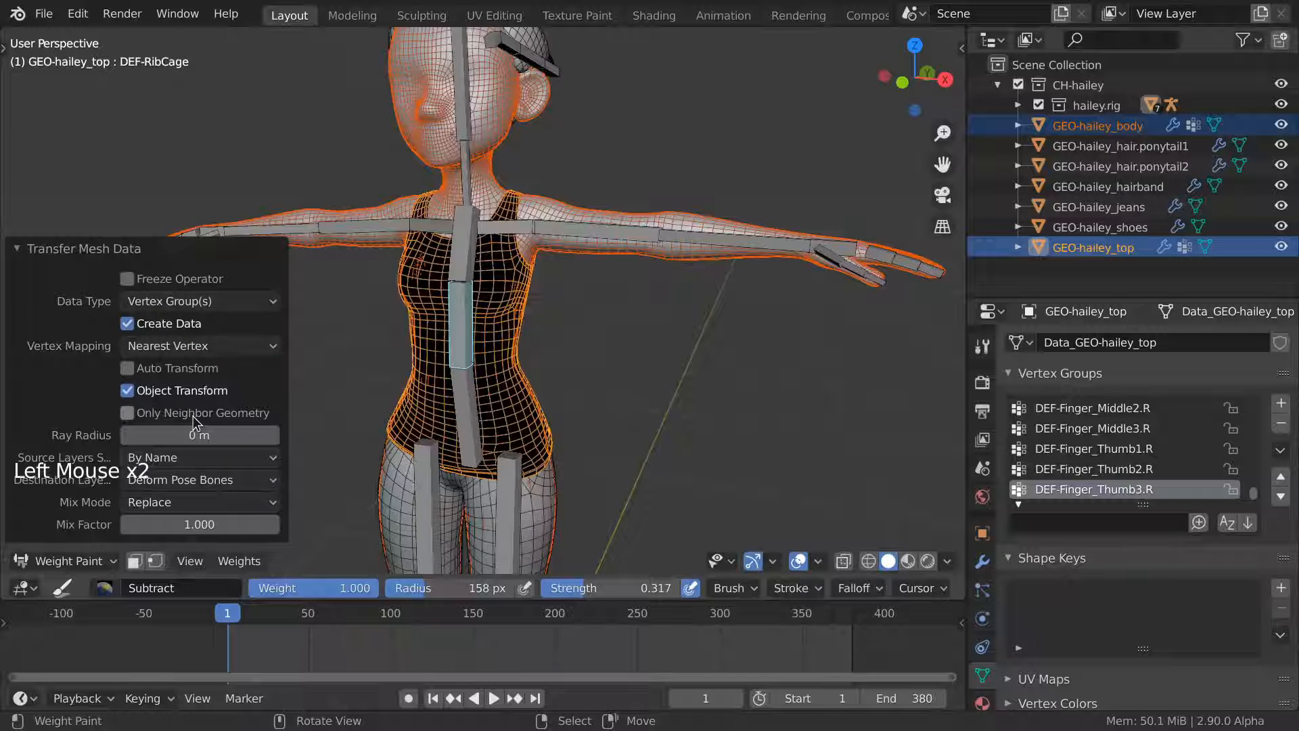
click(194, 345)
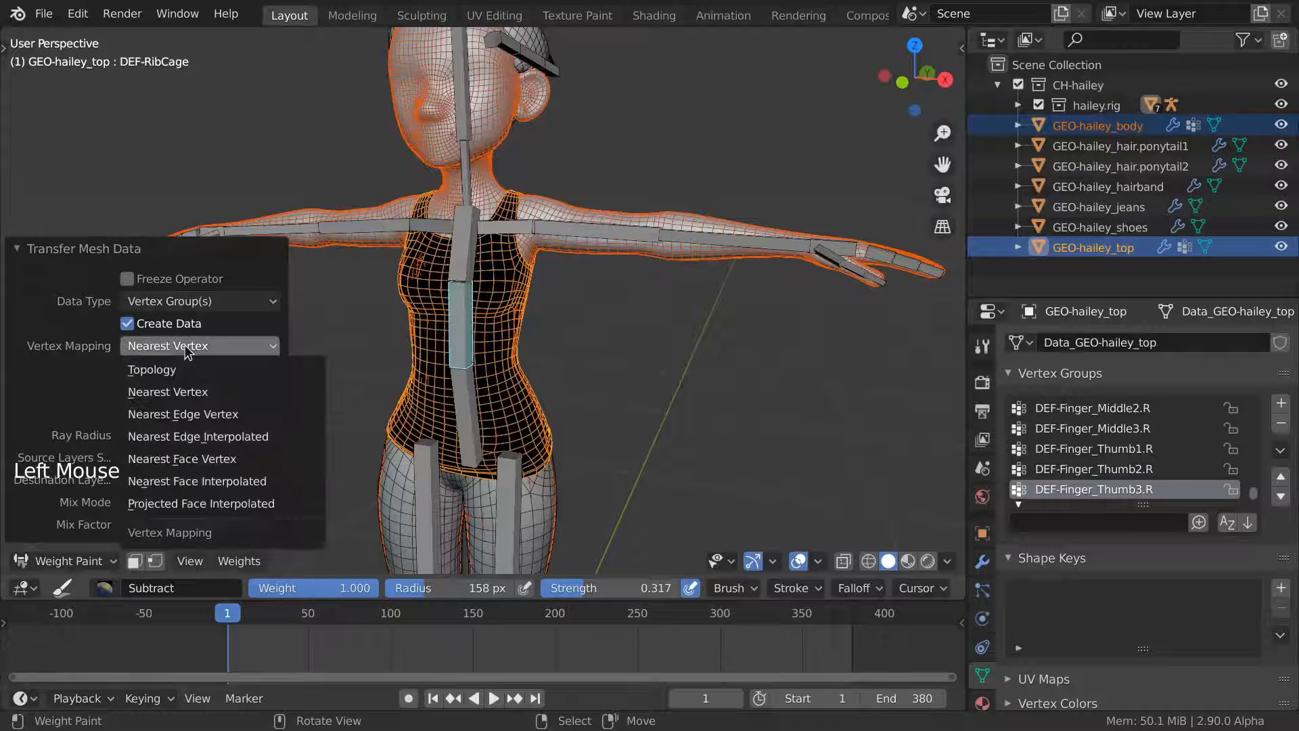
click(207, 480)
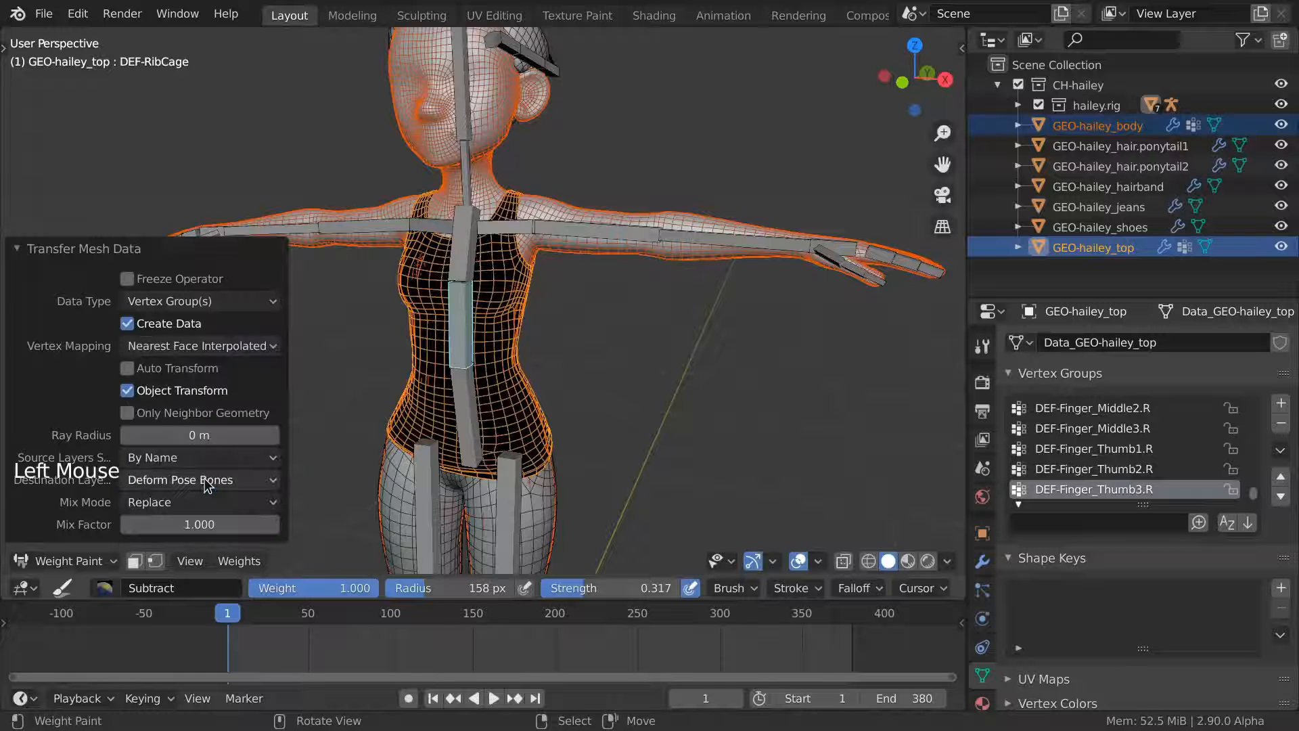
click(169, 248)
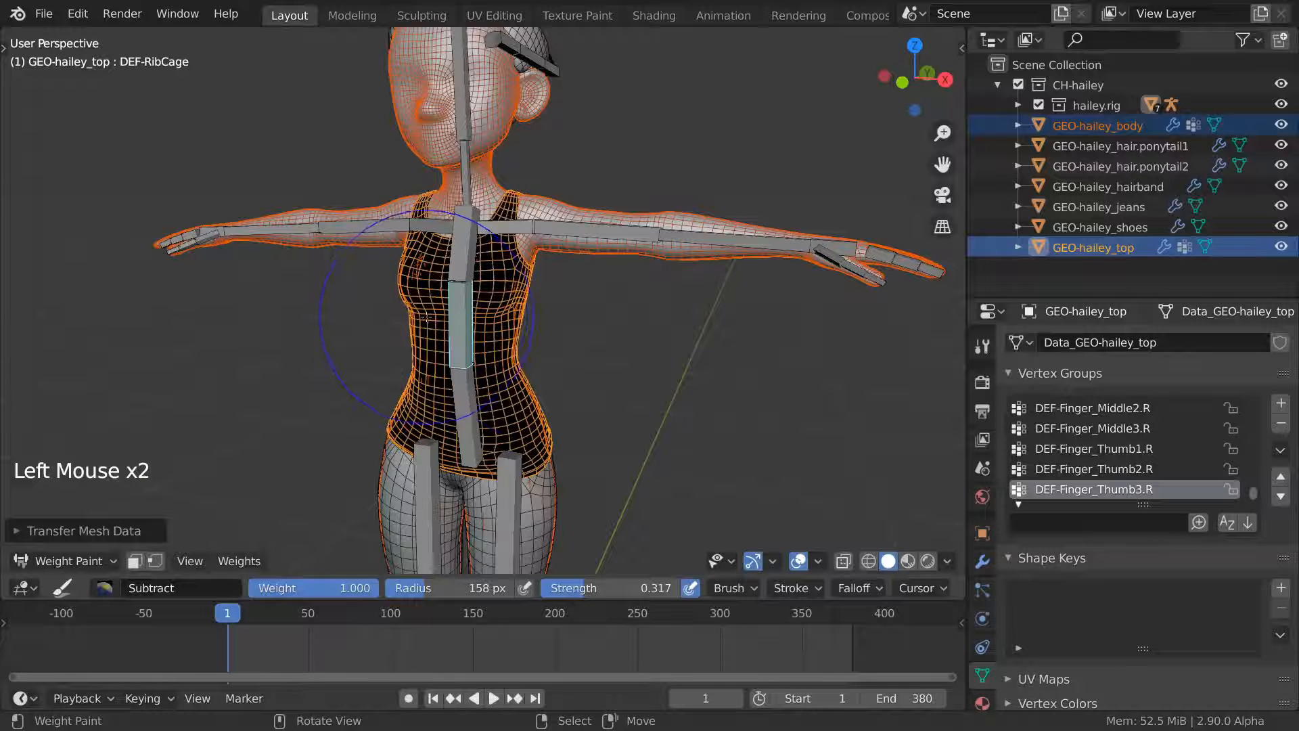
Step: Test the top's transferred weights by rotating the left upper arm and rib cage bones
key(r)
right_click(580, 262)
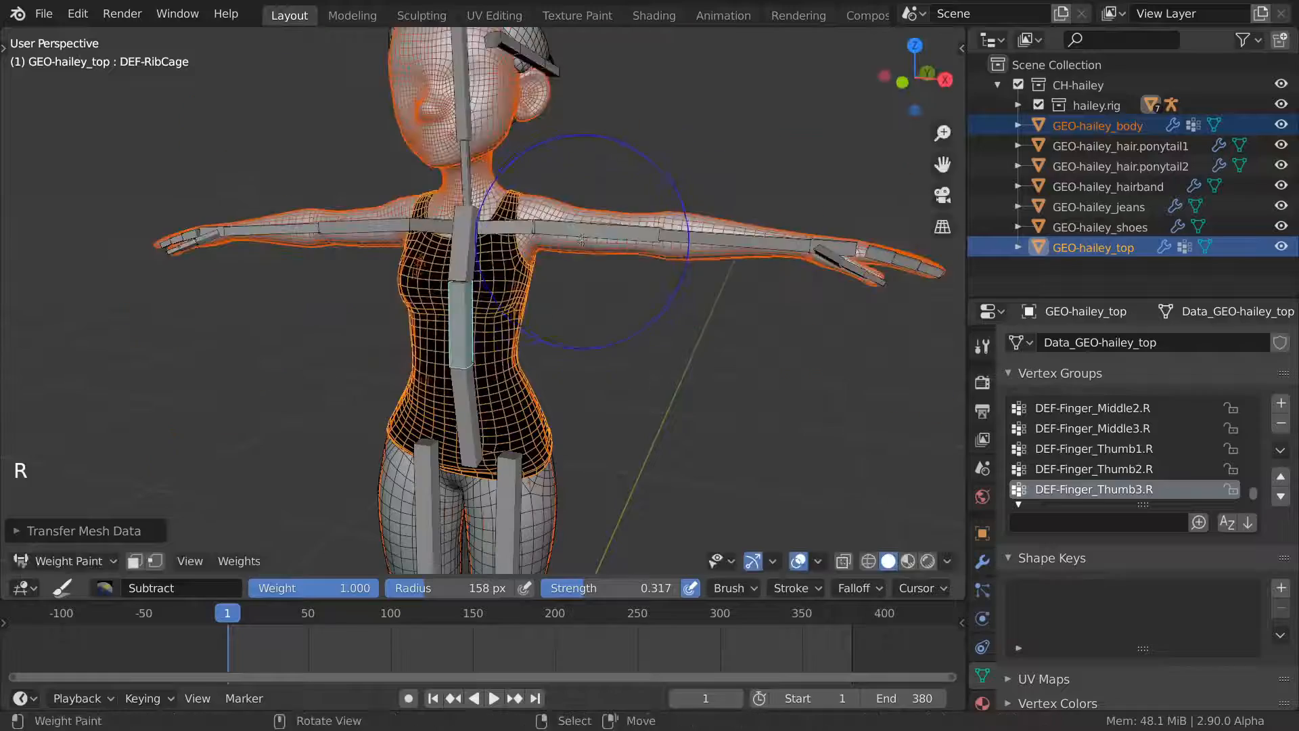
right_click(587, 233)
middle_drag(589, 231, 631, 229)
key(r)
right_click(630, 229)
right_click(490, 318)
key(r)
key(r)
right_click(504, 267)
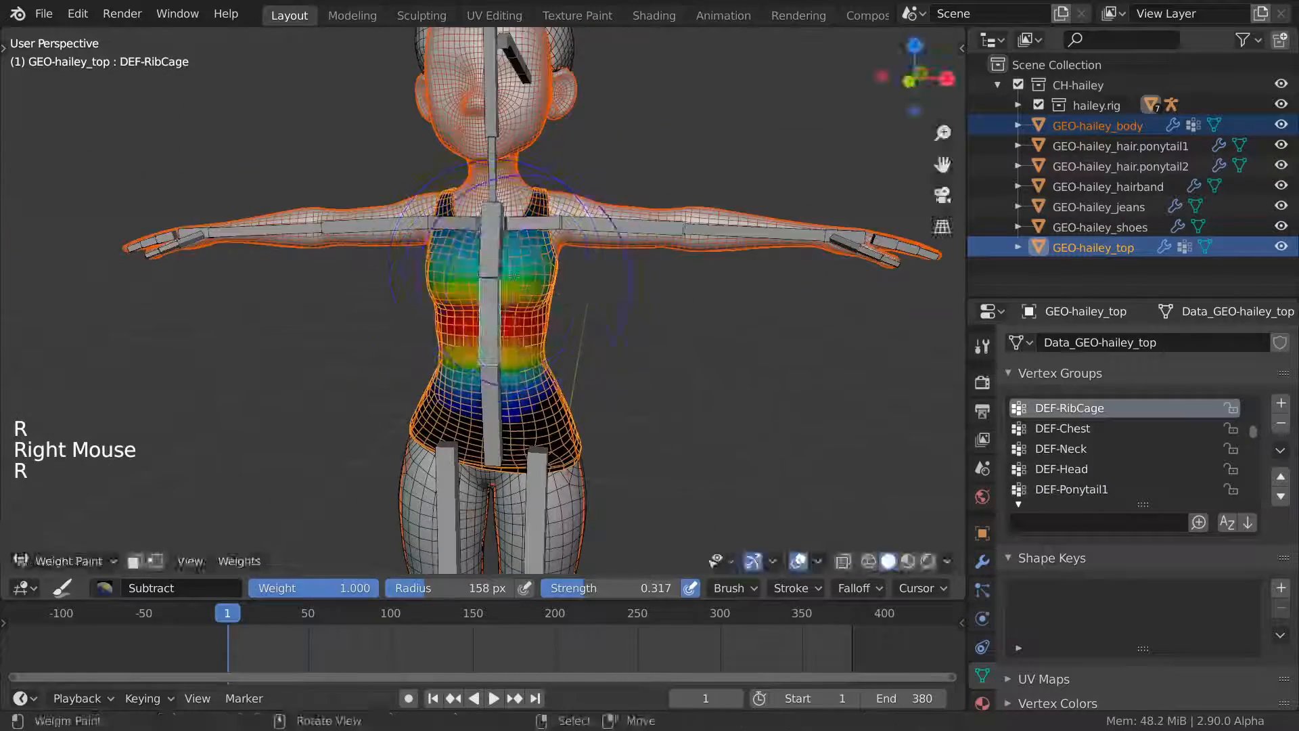
Step: Check how the top follows the body by rotating the chest bone and the lowest spine bone
right_click(492, 260)
key(r)
key(r)
right_click(467, 285)
right_click(492, 413)
key(r)
key(r)
right_click(555, 378)
middle_drag(555, 379, 519, 383)
scroll(518, 383, down, 2)
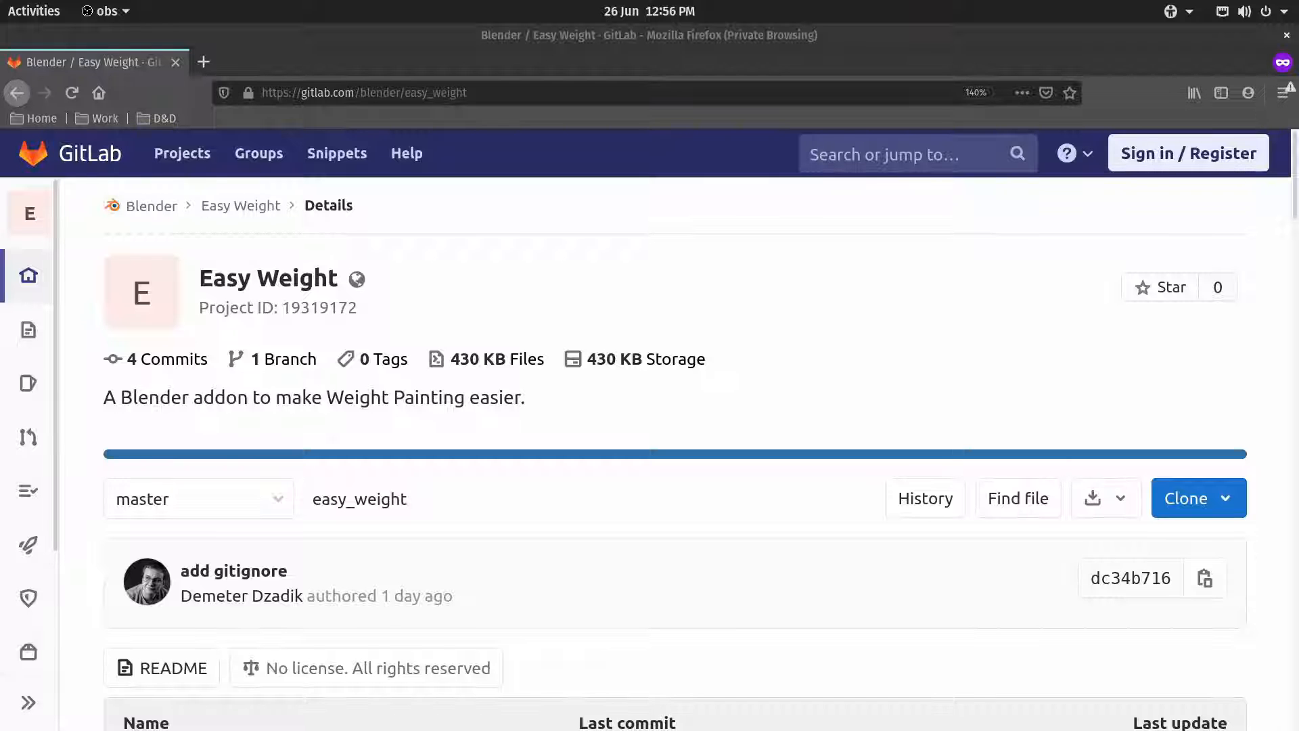
Step: In Firefox, read through the Easy Weight repository's file list and README on GitLab
click(963, 400)
scroll(819, 353, down, 8)
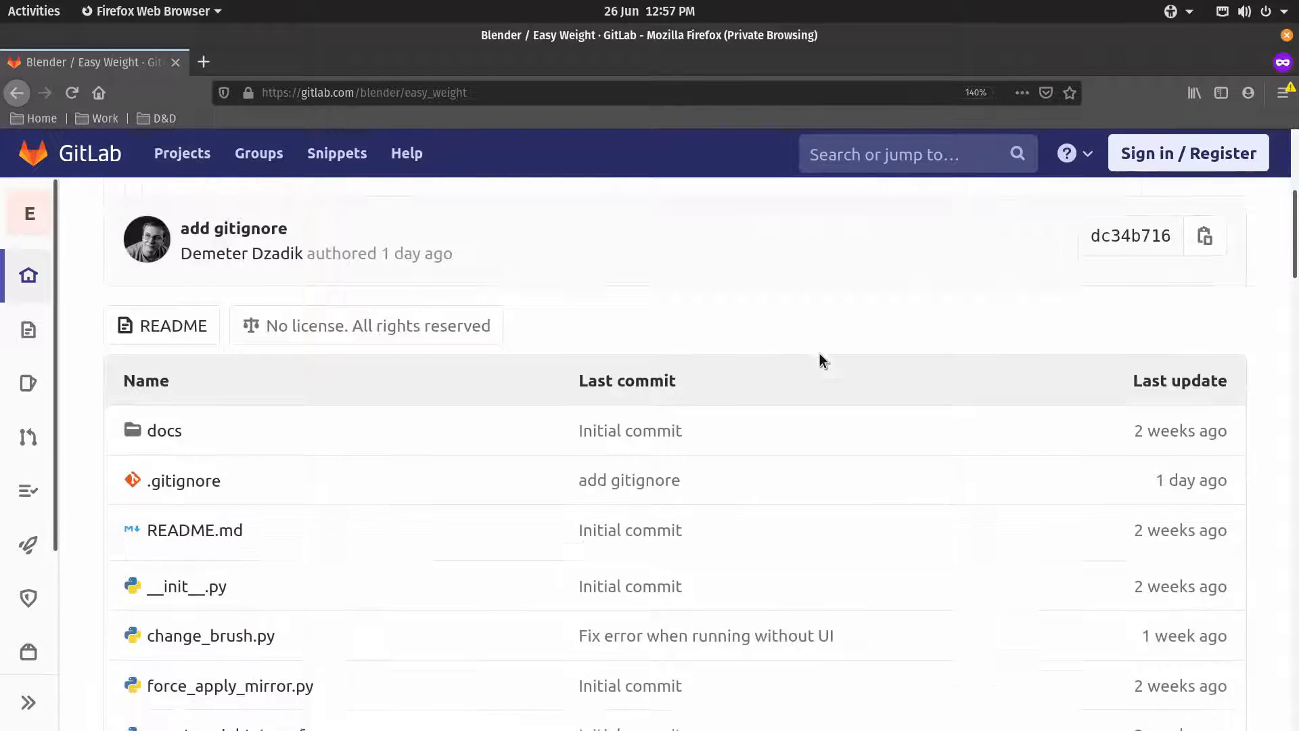
scroll(784, 359, down, 5)
drag(165, 261, 750, 407)
scroll(744, 406, down, 15)
scroll(652, 371, down, 1)
scroll(777, 436, up, 20)
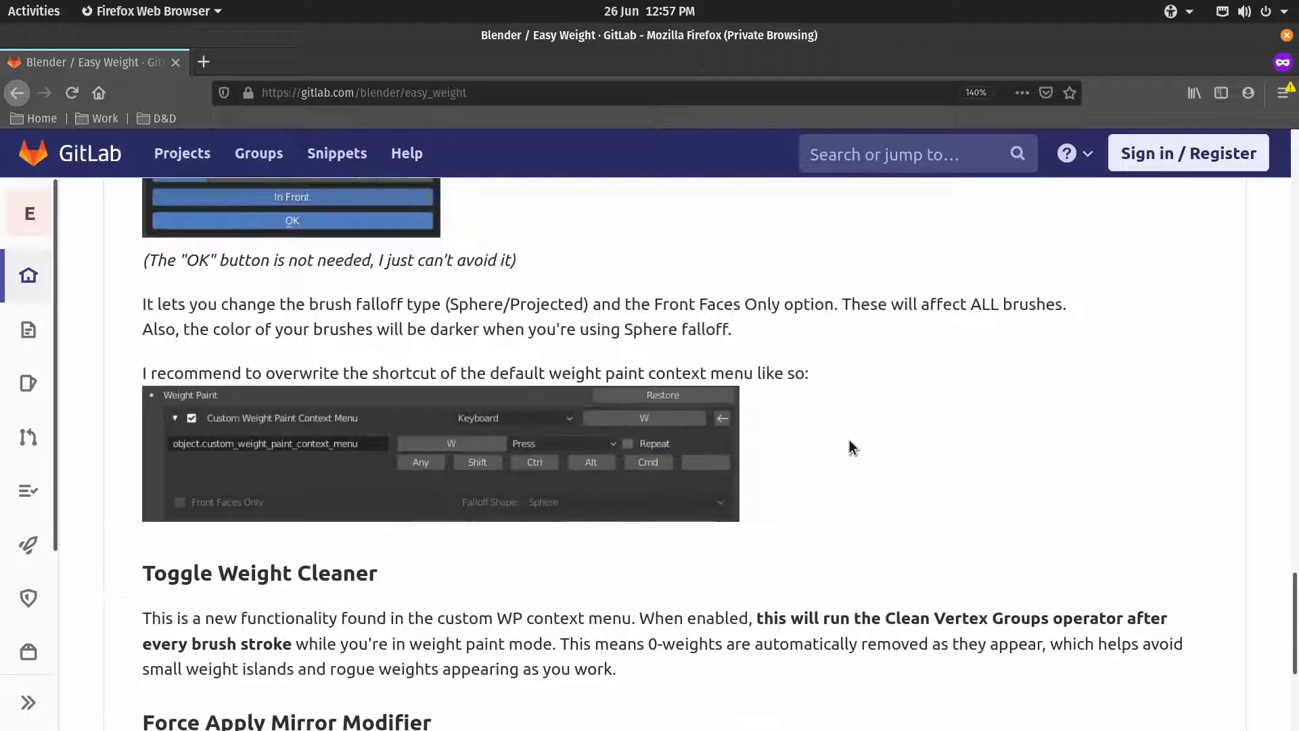
scroll(852, 443, up, 15)
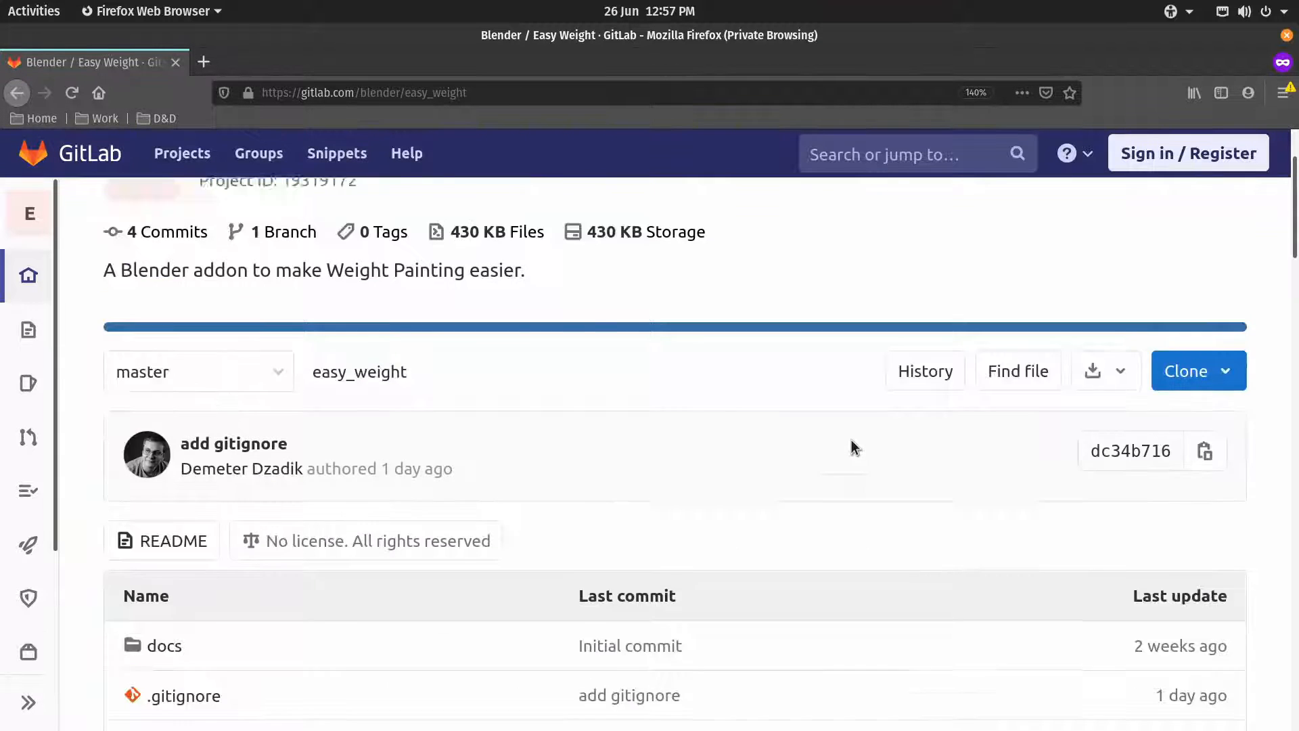
Step: Download the Easy Weight repository's source code as a zip archive
click(1116, 497)
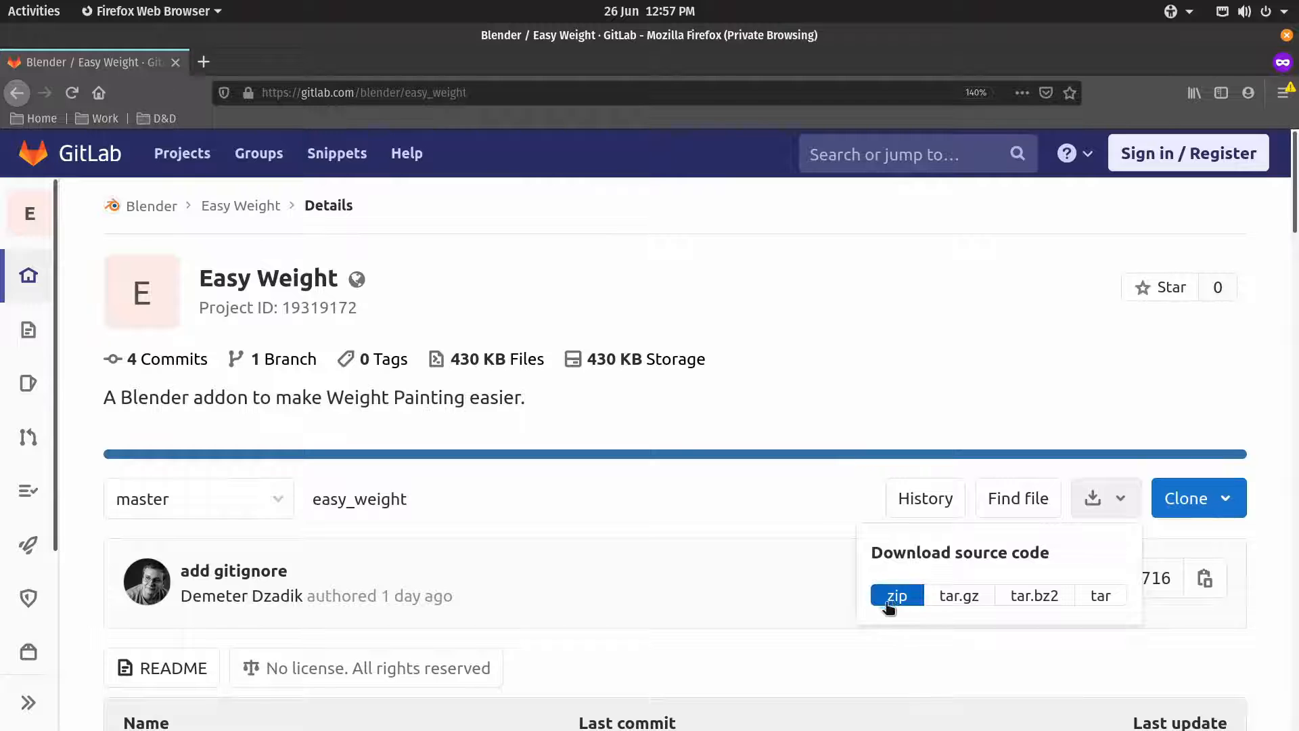
click(798, 523)
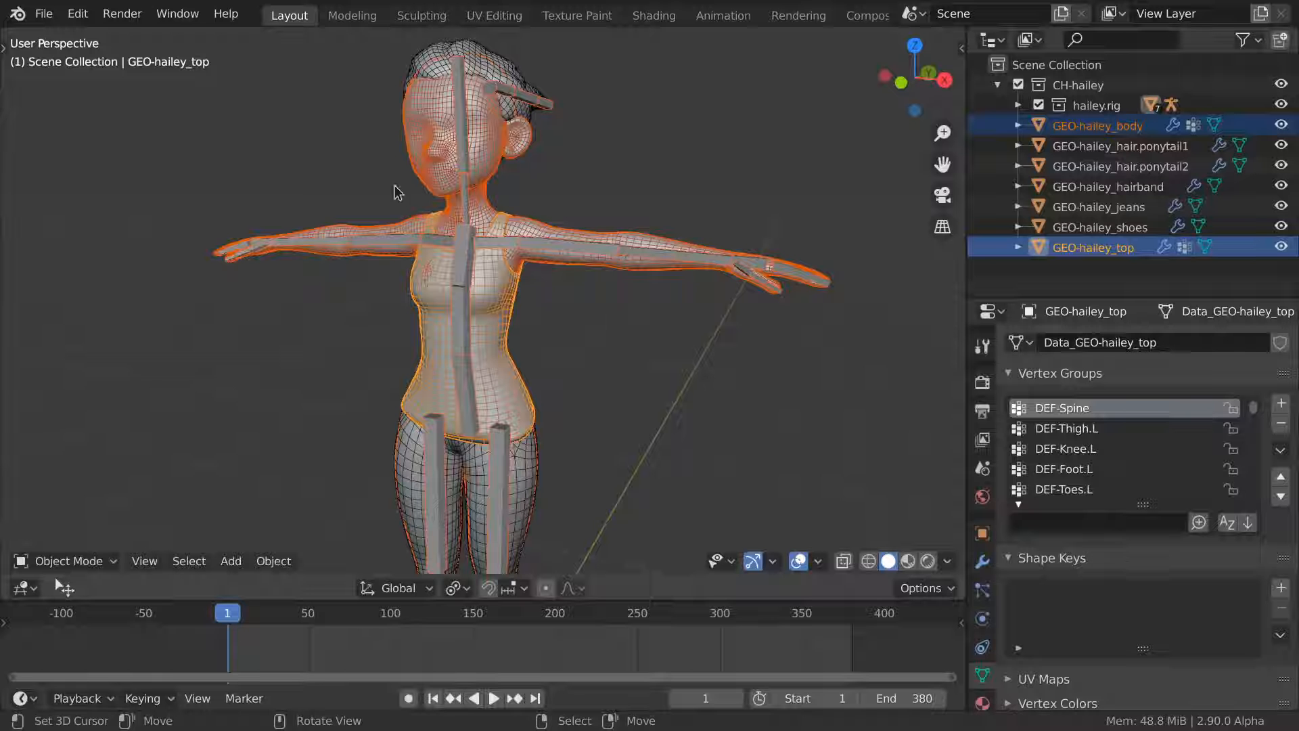
Step: In Blender's add-on preferences, install the downloaded Easy Weight zip from the Downloads folder, enable the add-on and expand its details
click(78, 13)
click(112, 302)
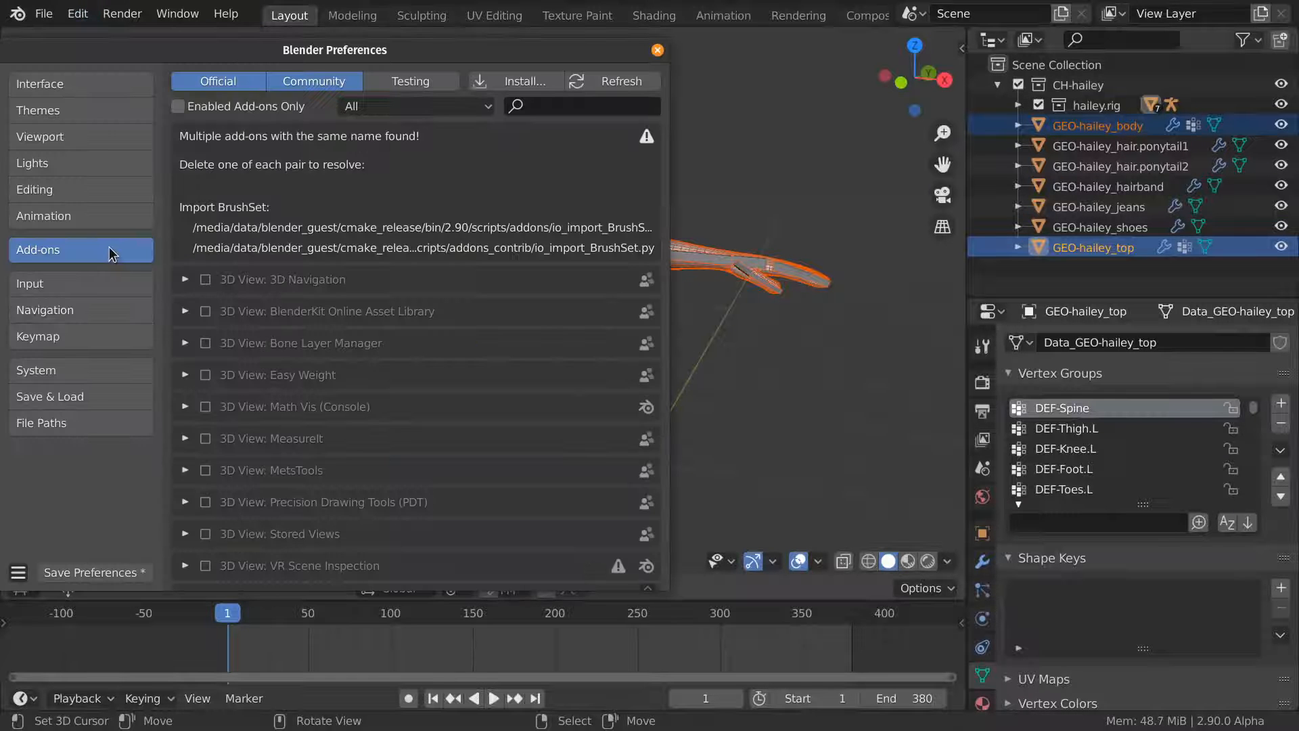
click(523, 82)
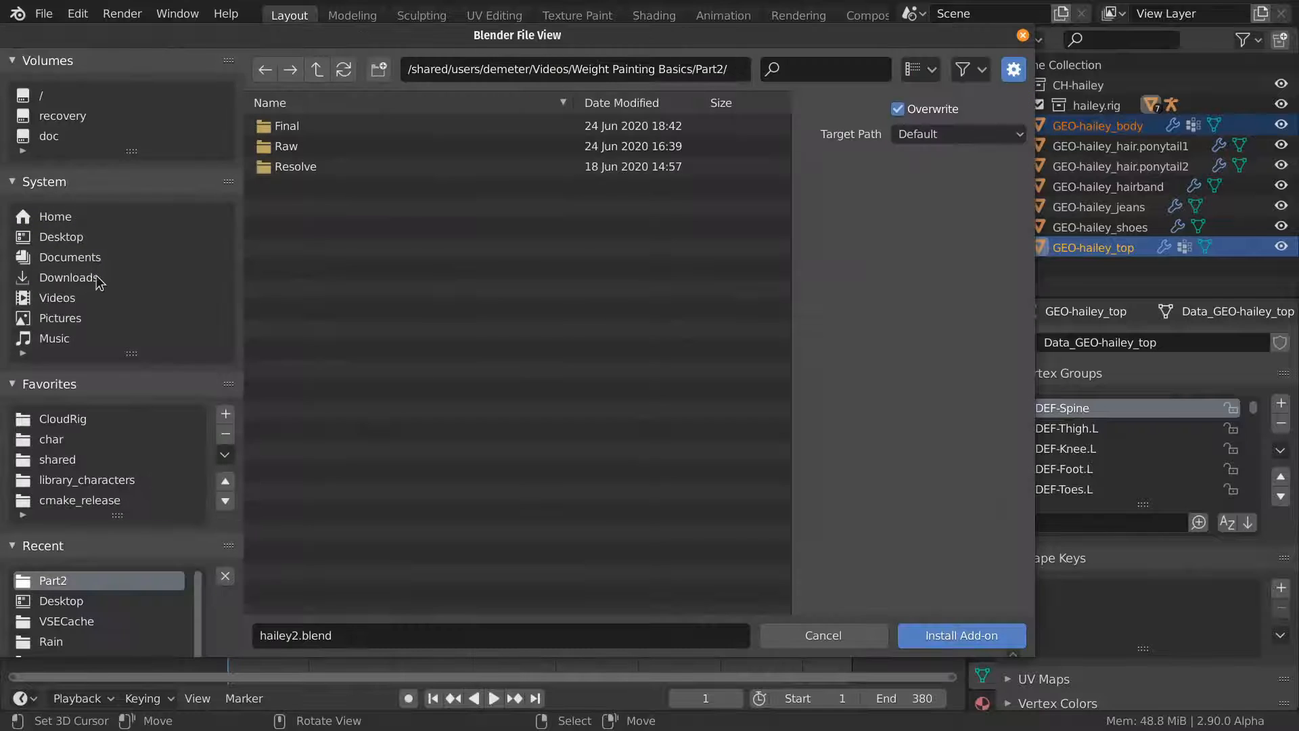
click(193, 276)
click(337, 206)
key(Return)
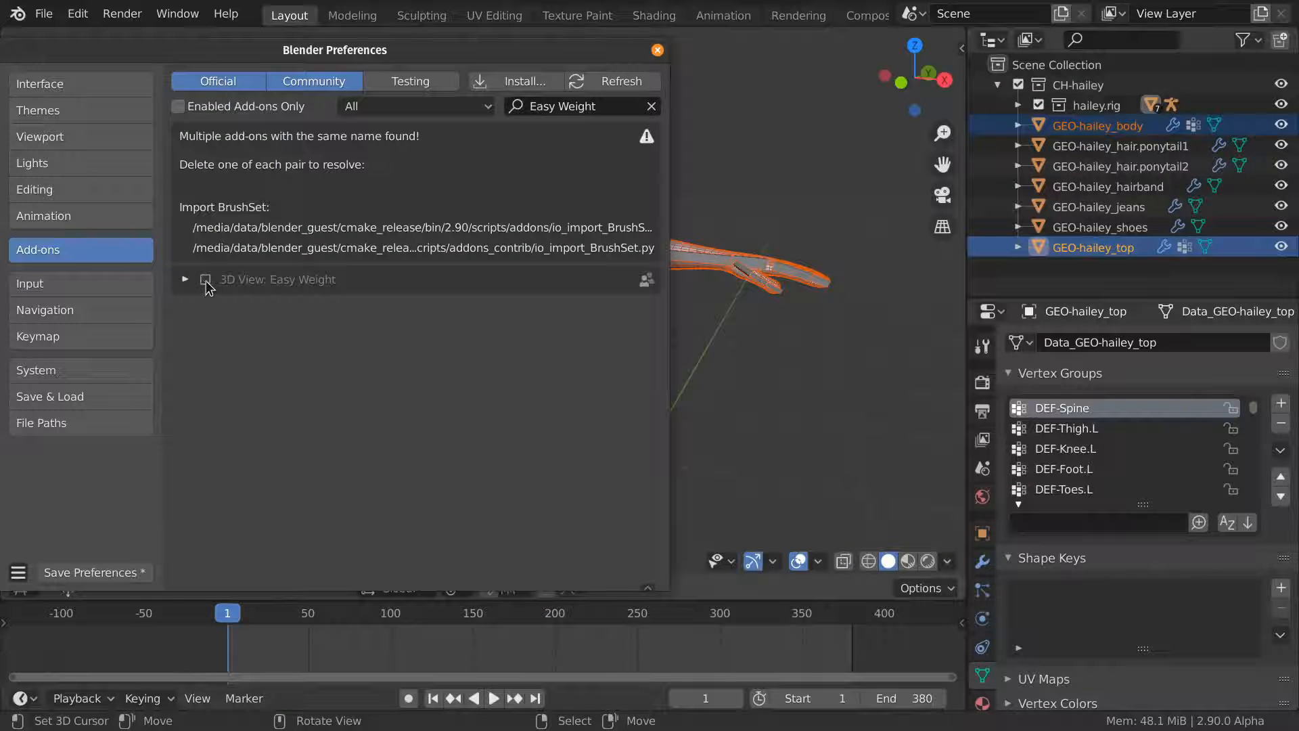
click(186, 280)
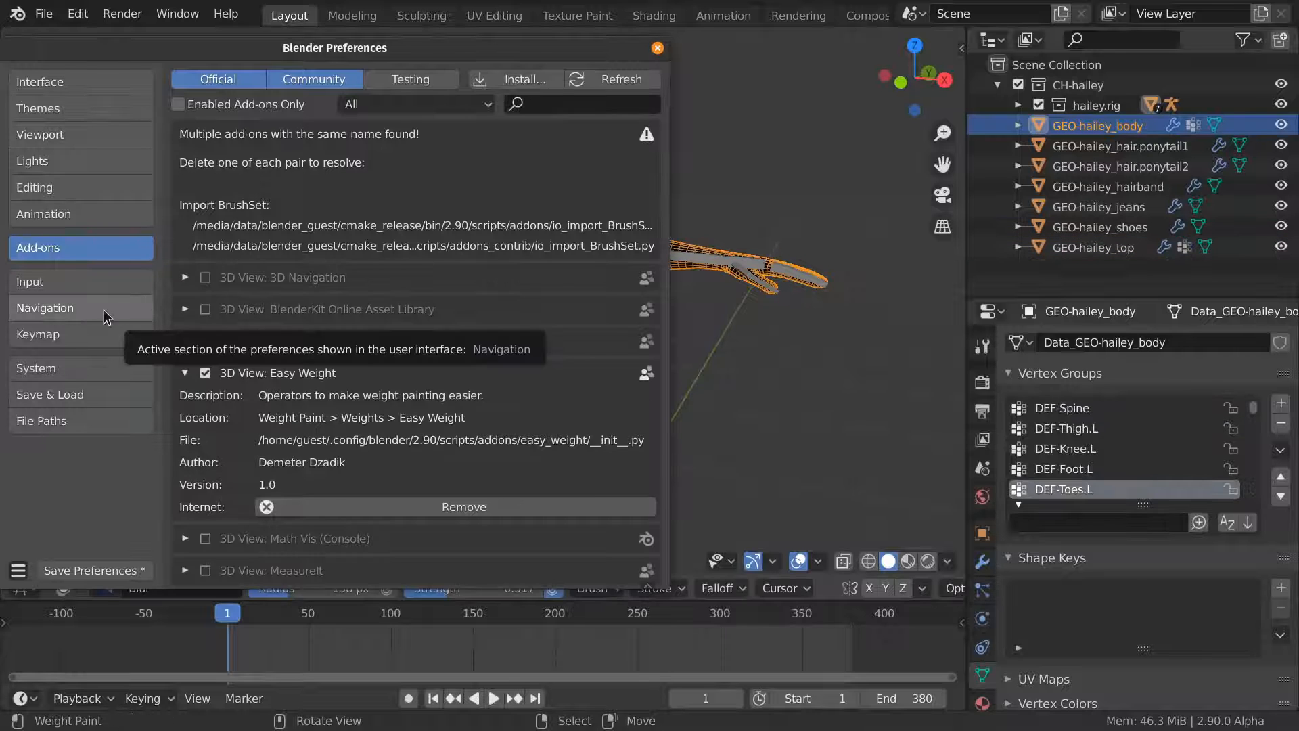
Step: Remove the Brush Select shortcuts listed below the Set WP Brush entries in the Weight Paint (Global) keymap, then close the preferences
click(95, 336)
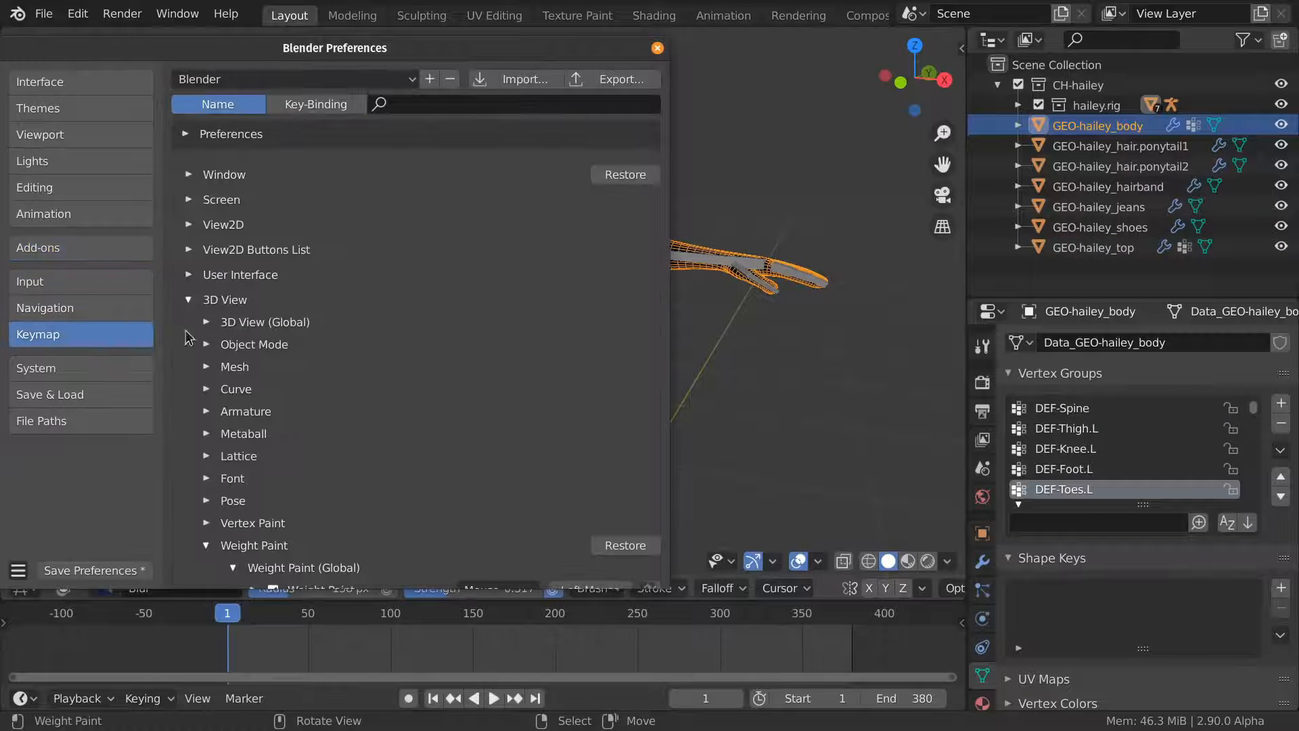
scroll(291, 349, down, 15)
click(253, 404)
click(253, 383)
click(650, 382)
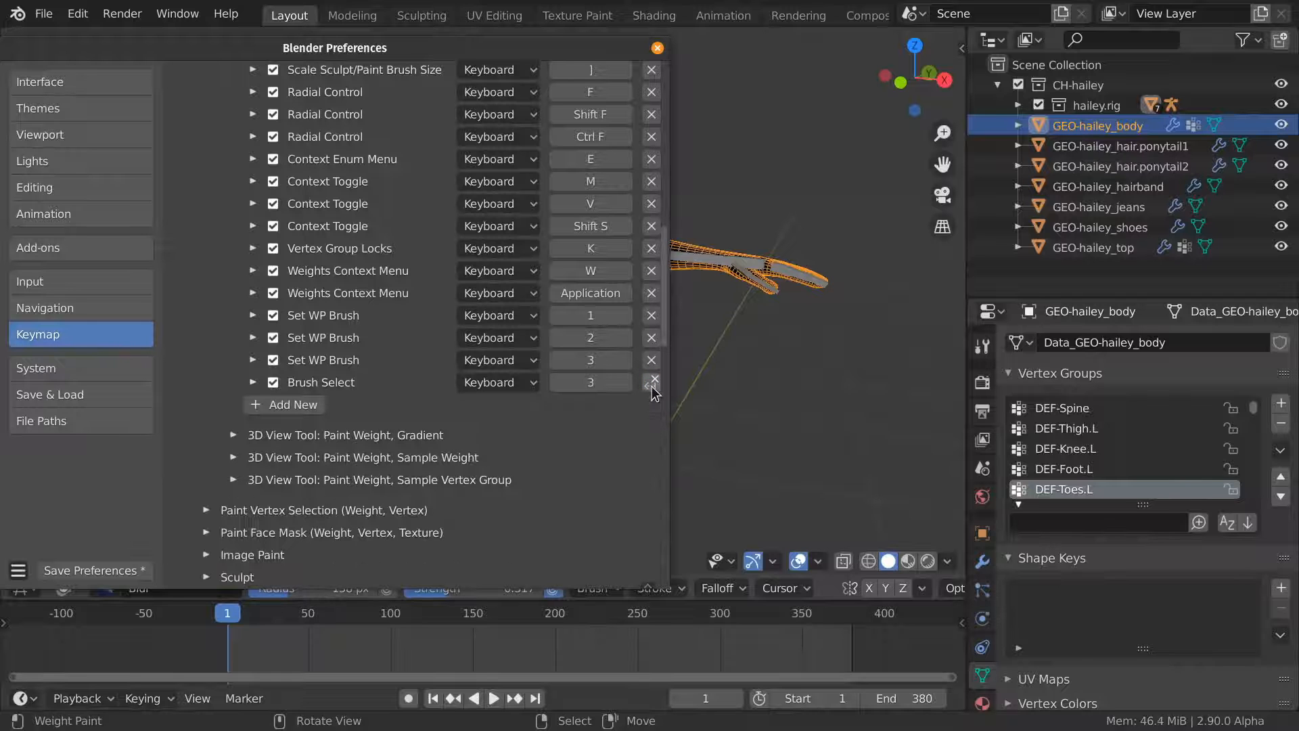
click(652, 383)
click(657, 48)
Step: Return to Object Mode, save the file and put the body mesh back into Weight Paint mode
key(Tab)
key(ctrl+s)
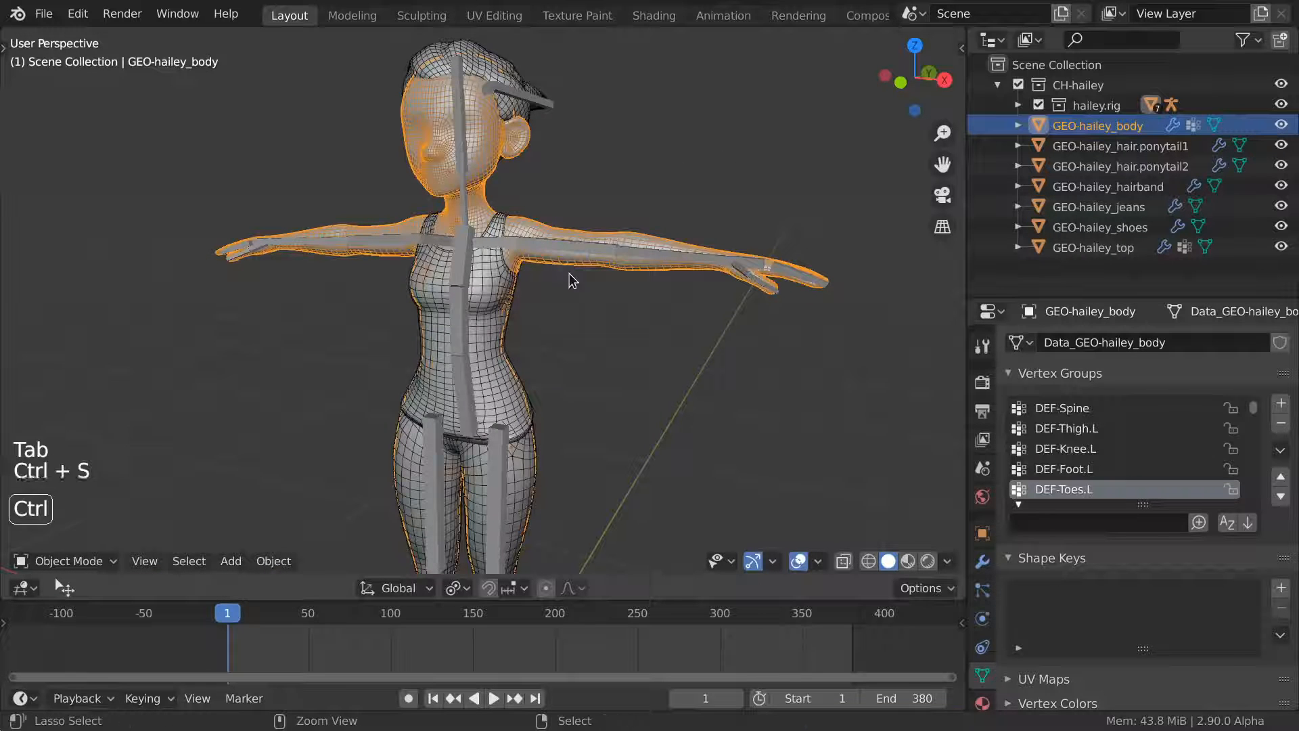
key(shift+ctrl+o)
key(Escape)
key(ctrl+Tab)
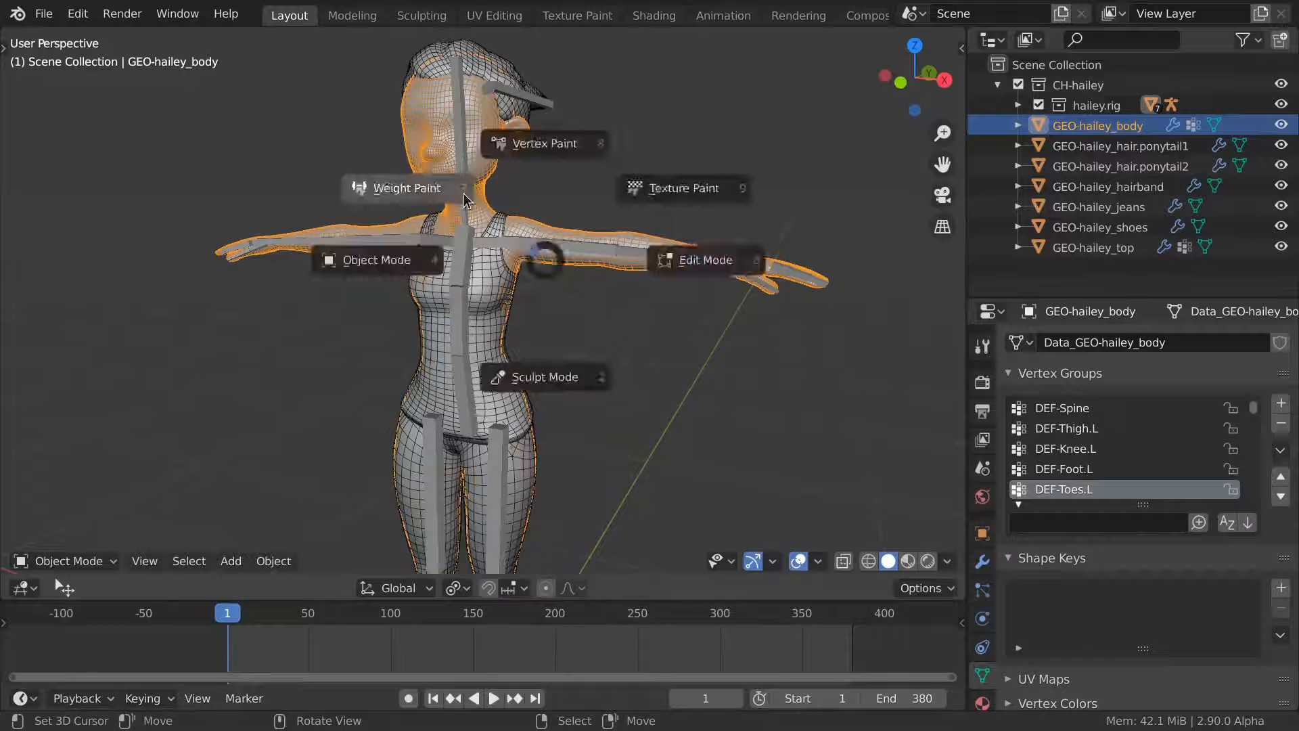
click(516, 249)
Step: Test the add-on's brush shortcuts by switching repeatedly between the Add, Subtract and Blur brushes
key(n)
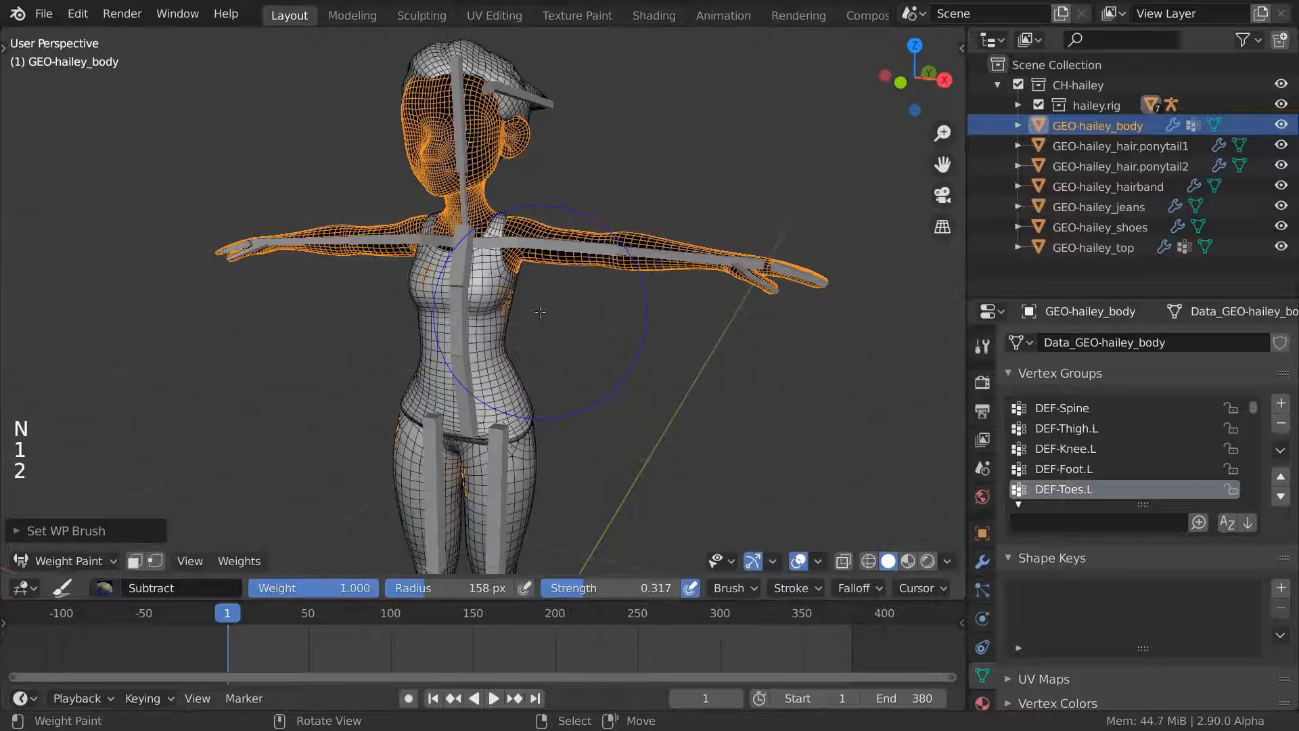
key(3)
key(1)
key(2)
key(3)
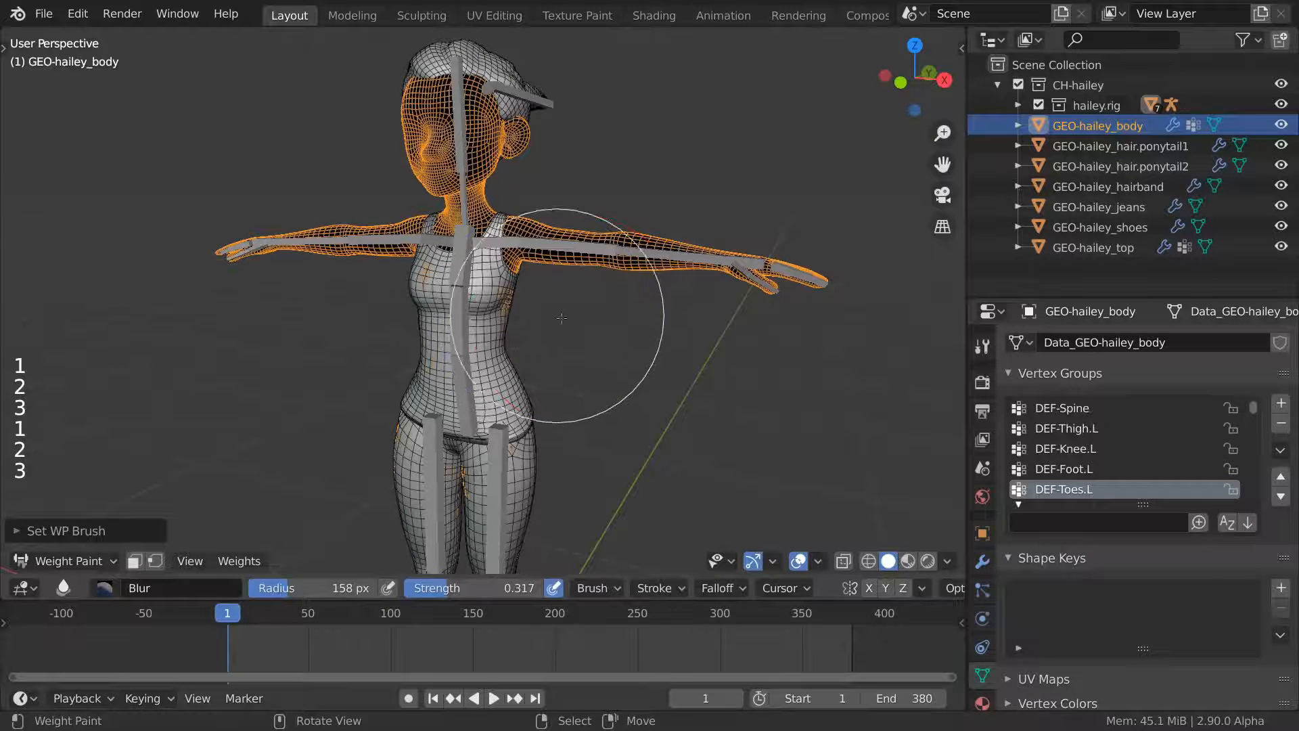
key(1)
Step: Show the active tool's brush settings in the sidebar and cycle through the Add, Subtract and Blur brushes
key(n)
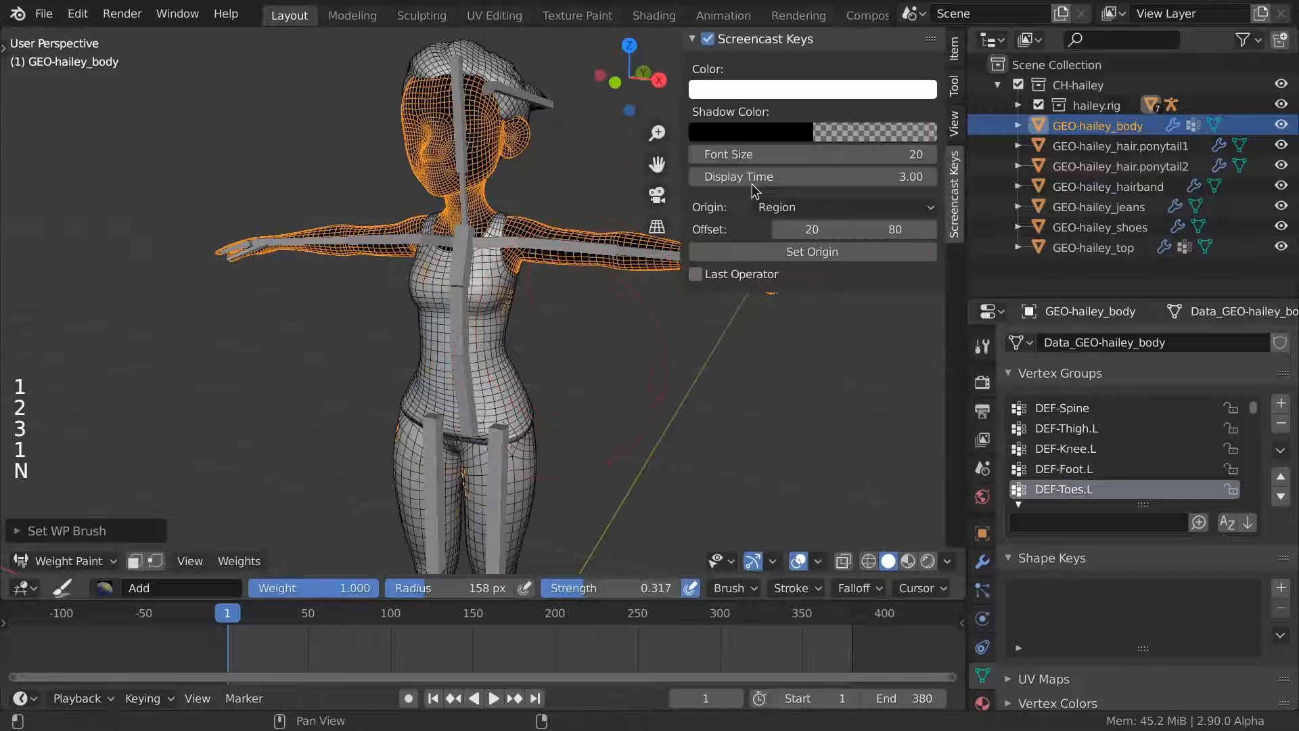
click(954, 50)
click(953, 85)
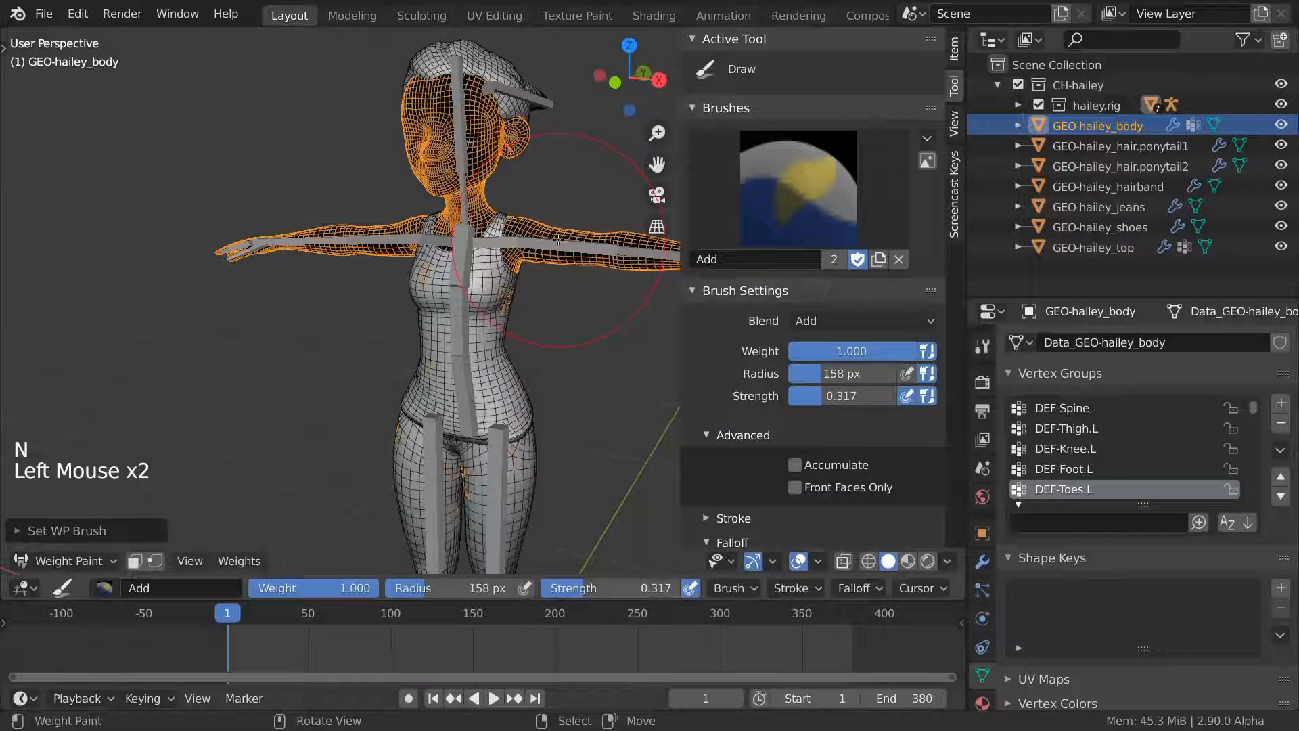
key(2)
key(3)
key(1)
key(2)
key(3)
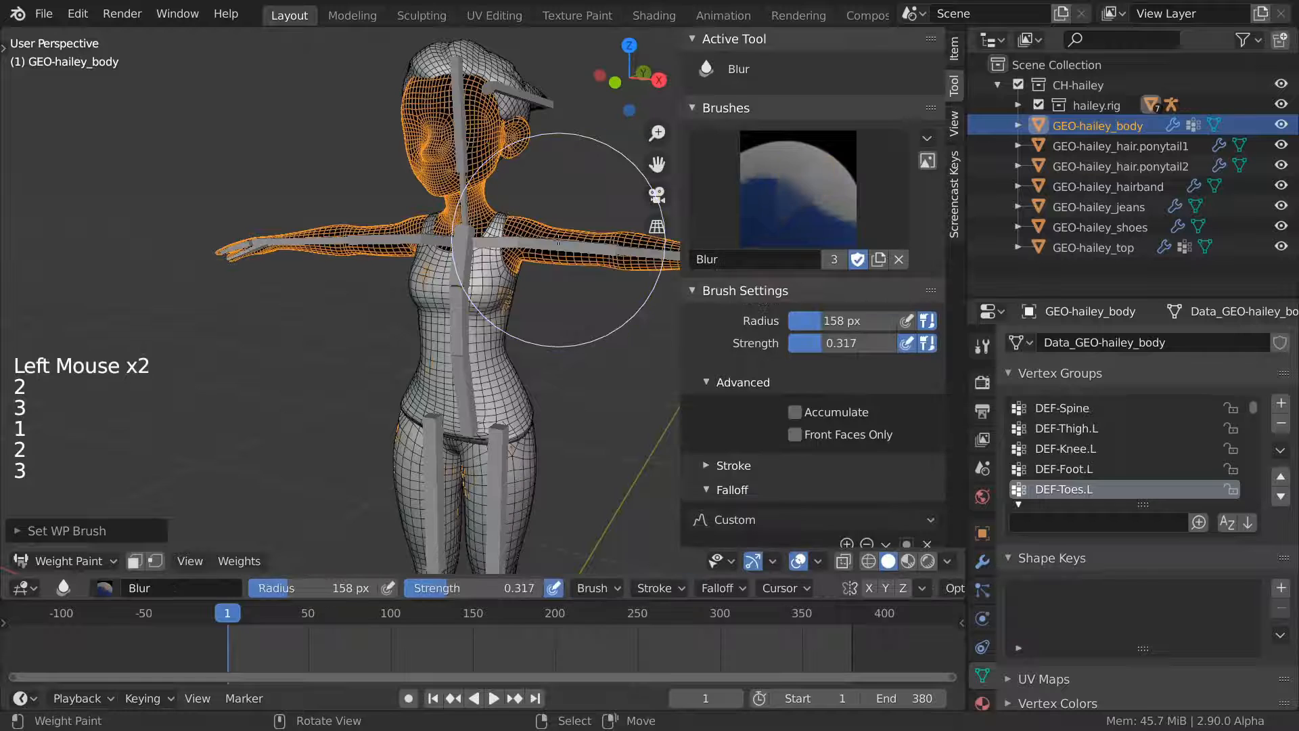
Step: Hide the sidebar and bring up the default weight paint context menu to examine its brush options
key(n)
right_click(544, 311)
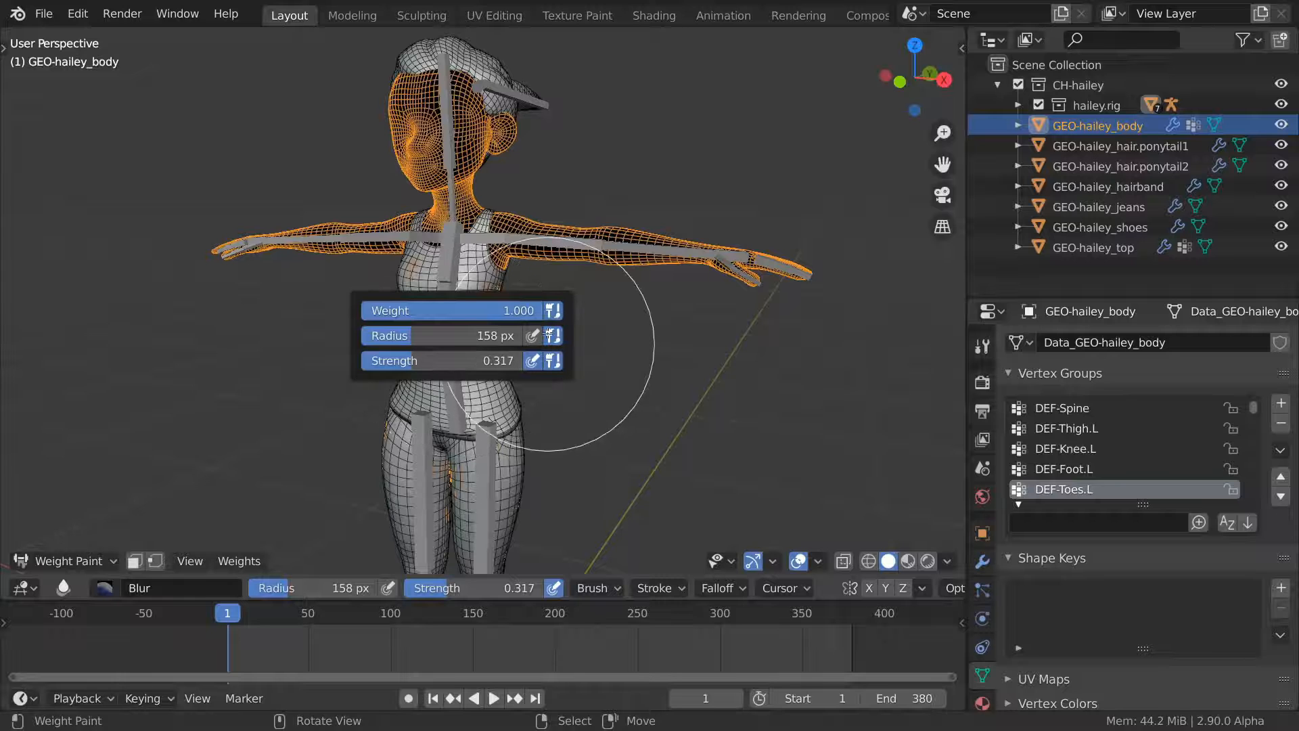
key(w)
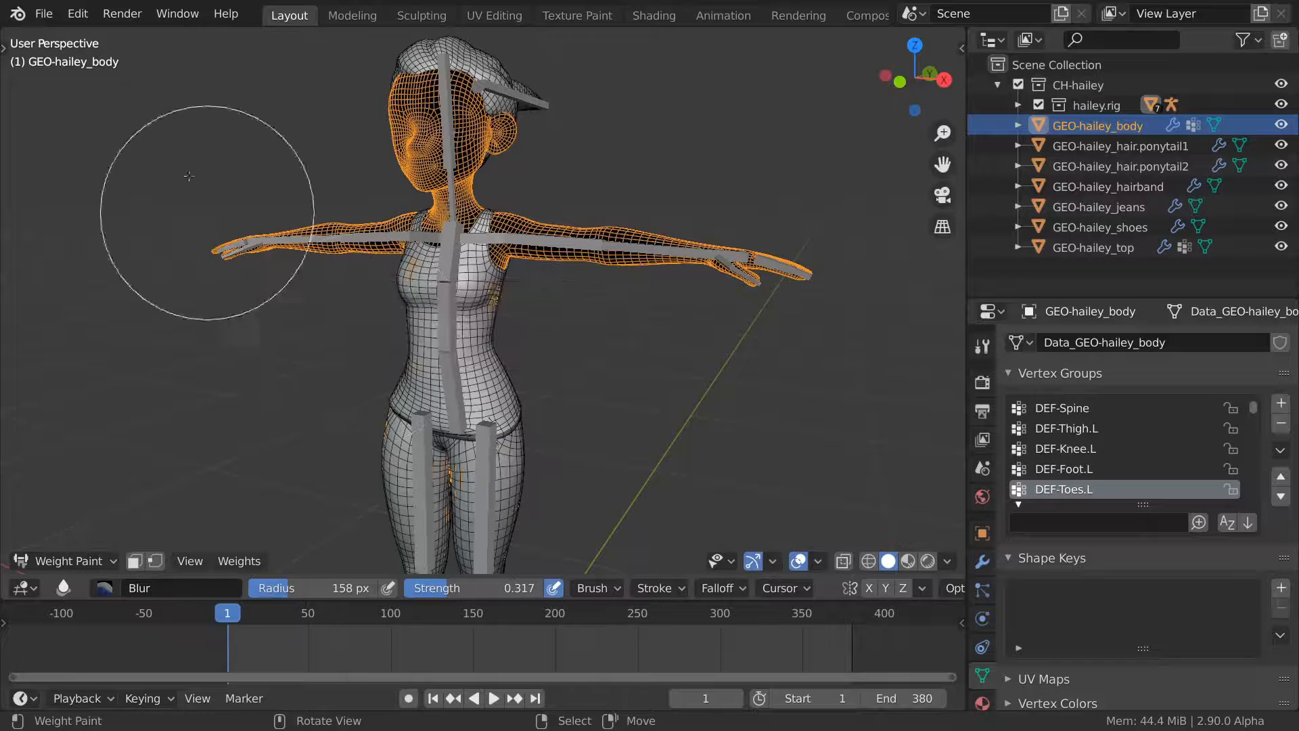
Step: Search the keymap for "weights con" and set the W shortcut's Weights Context Menu operator to object.custom_weight_paint_context_menu
click(78, 14)
click(122, 301)
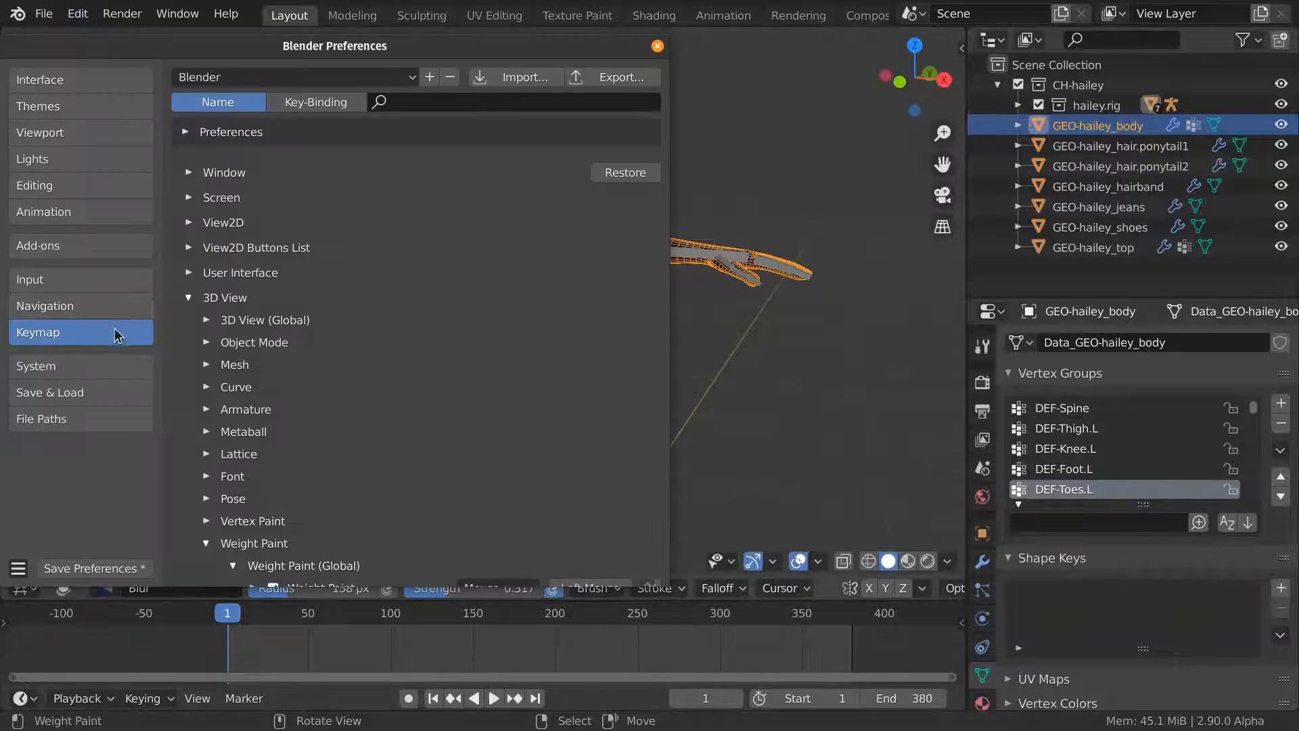
click(414, 102)
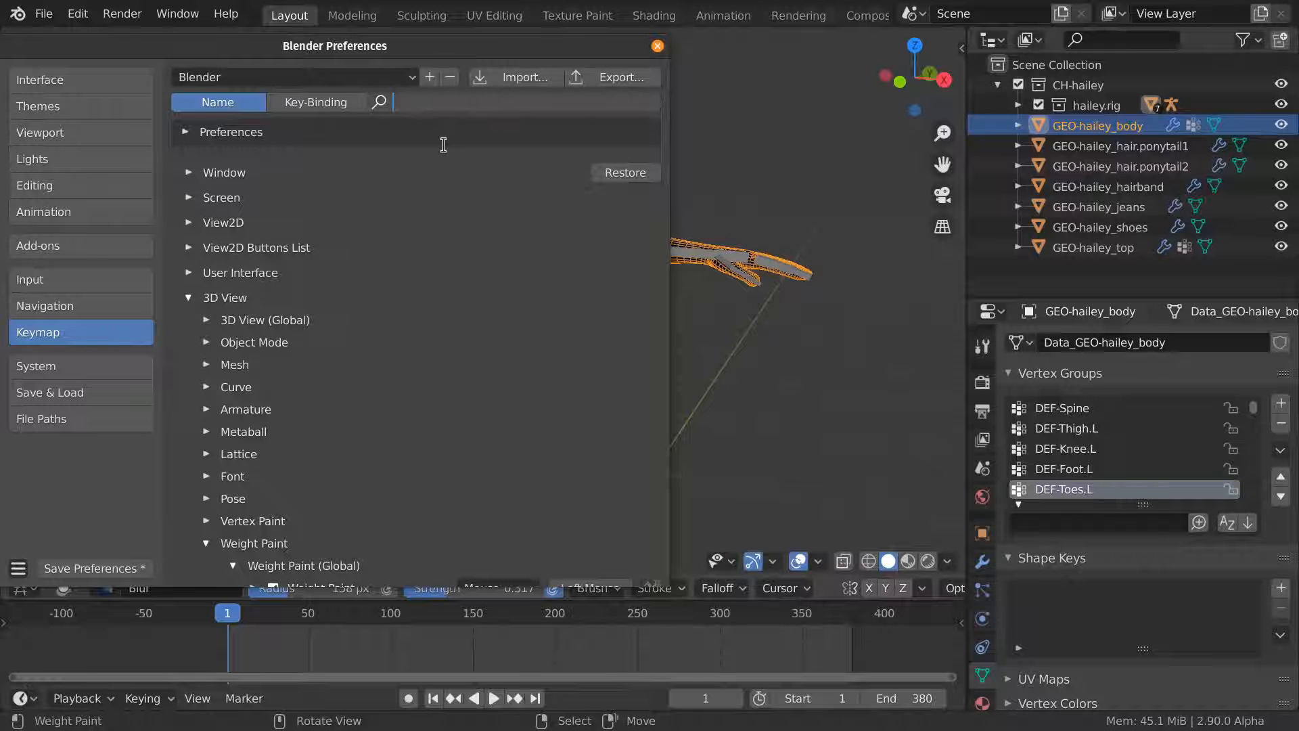
text(weights con)
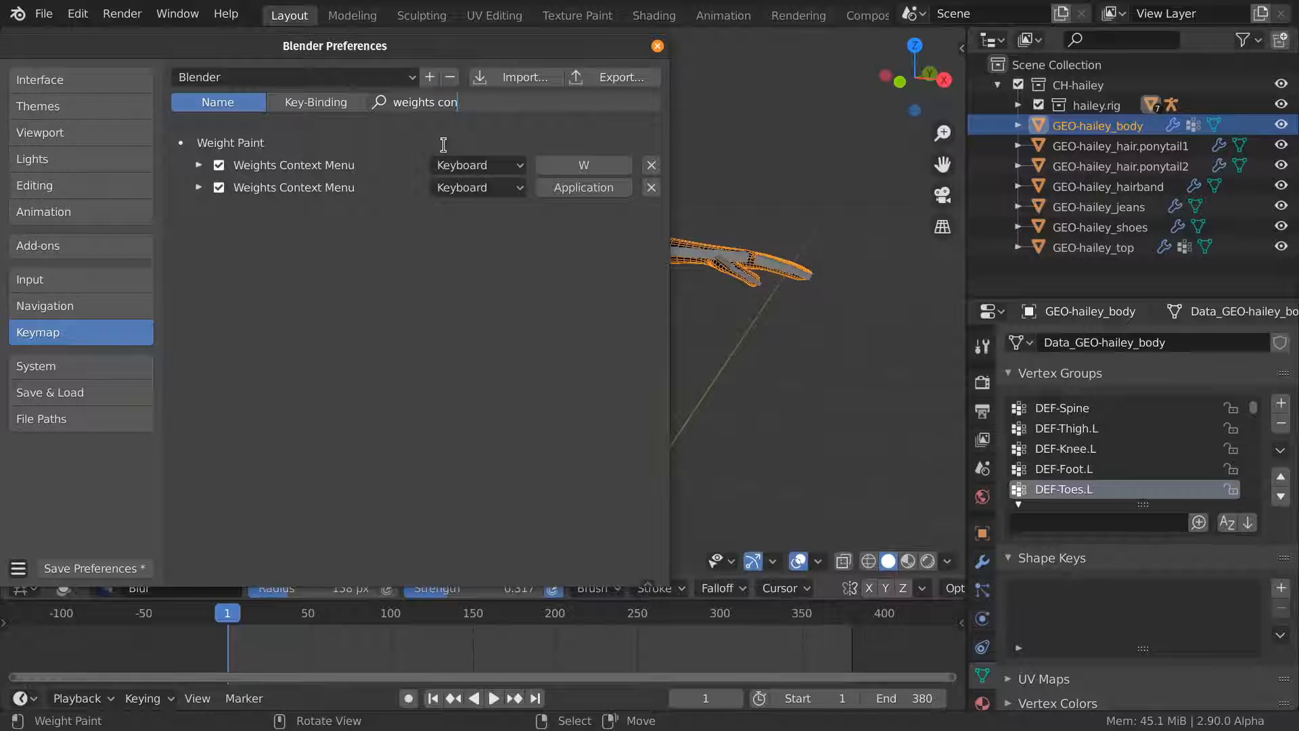
key(Return)
click(198, 165)
click(270, 203)
text(object.cus)
text(tom_weight_paint_context_menu)
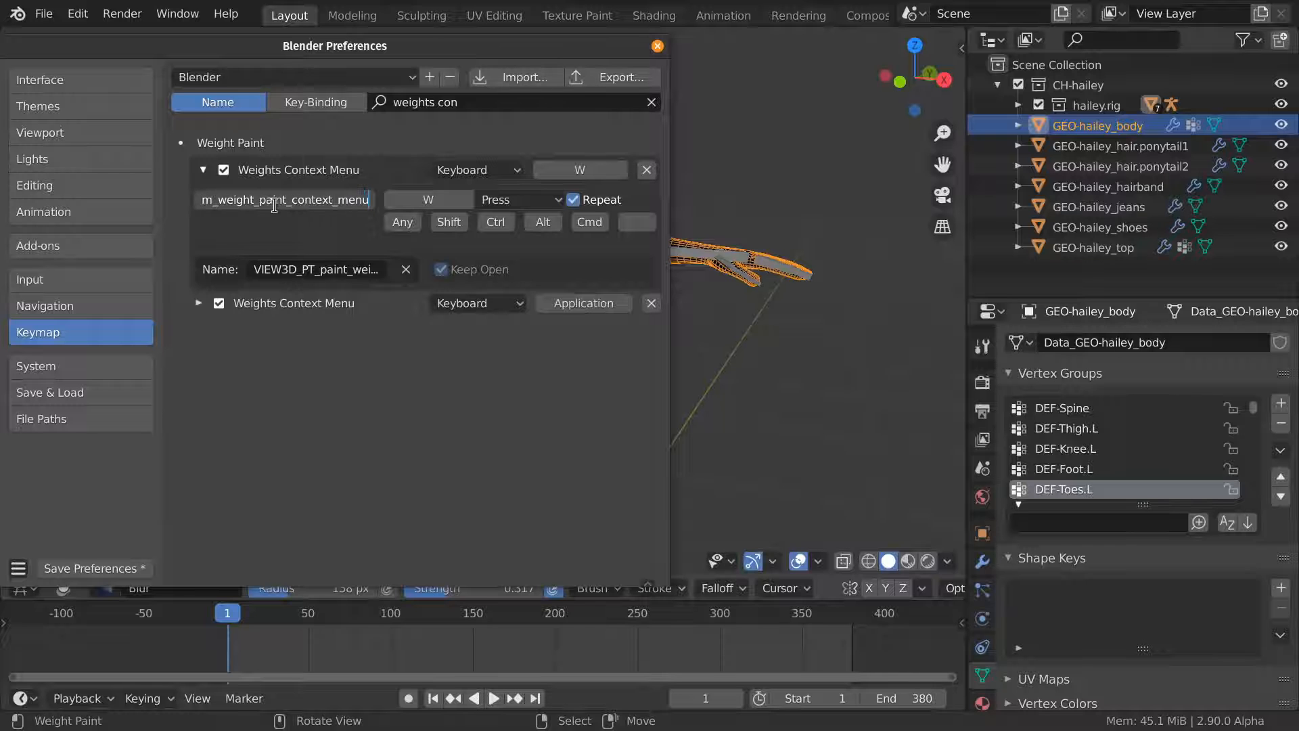
key(Return)
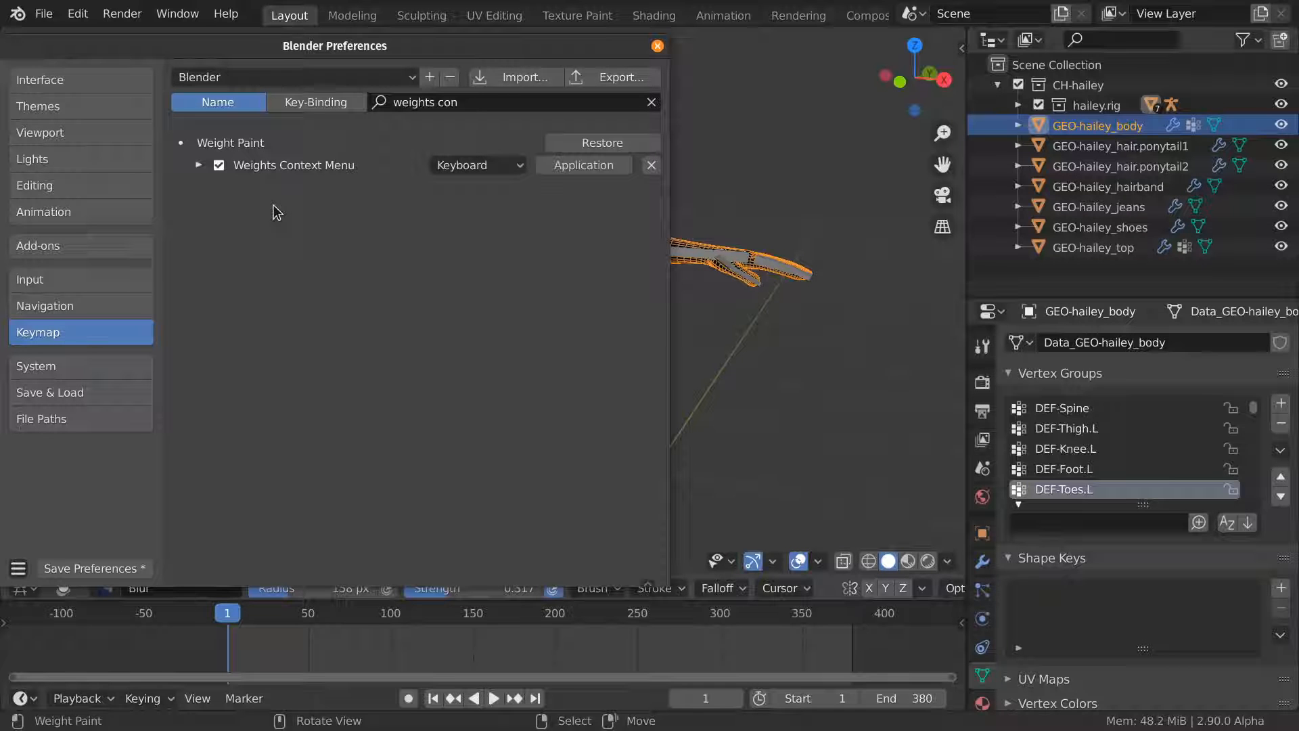
click(657, 46)
Step: Enable Front Faces Only in the custom weight paint context menu and try the Sphere and Projected brush falloff options
key(w)
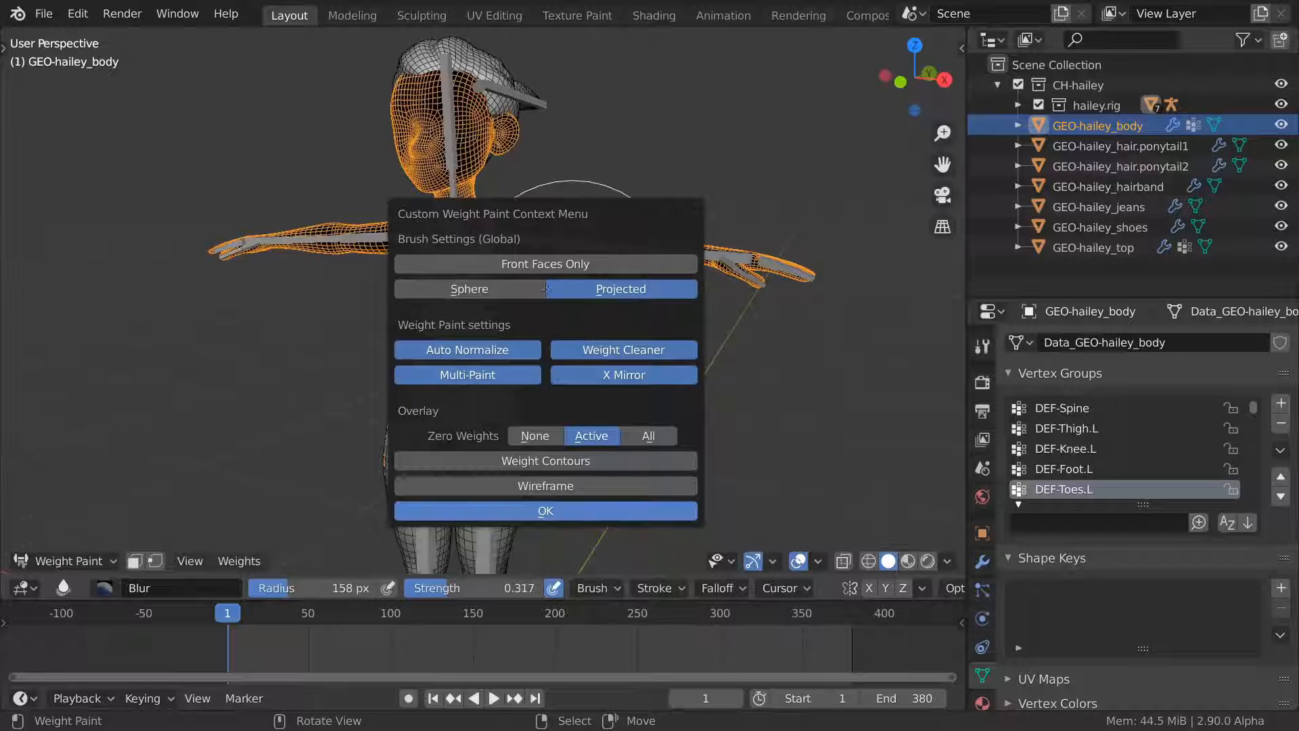
click(541, 265)
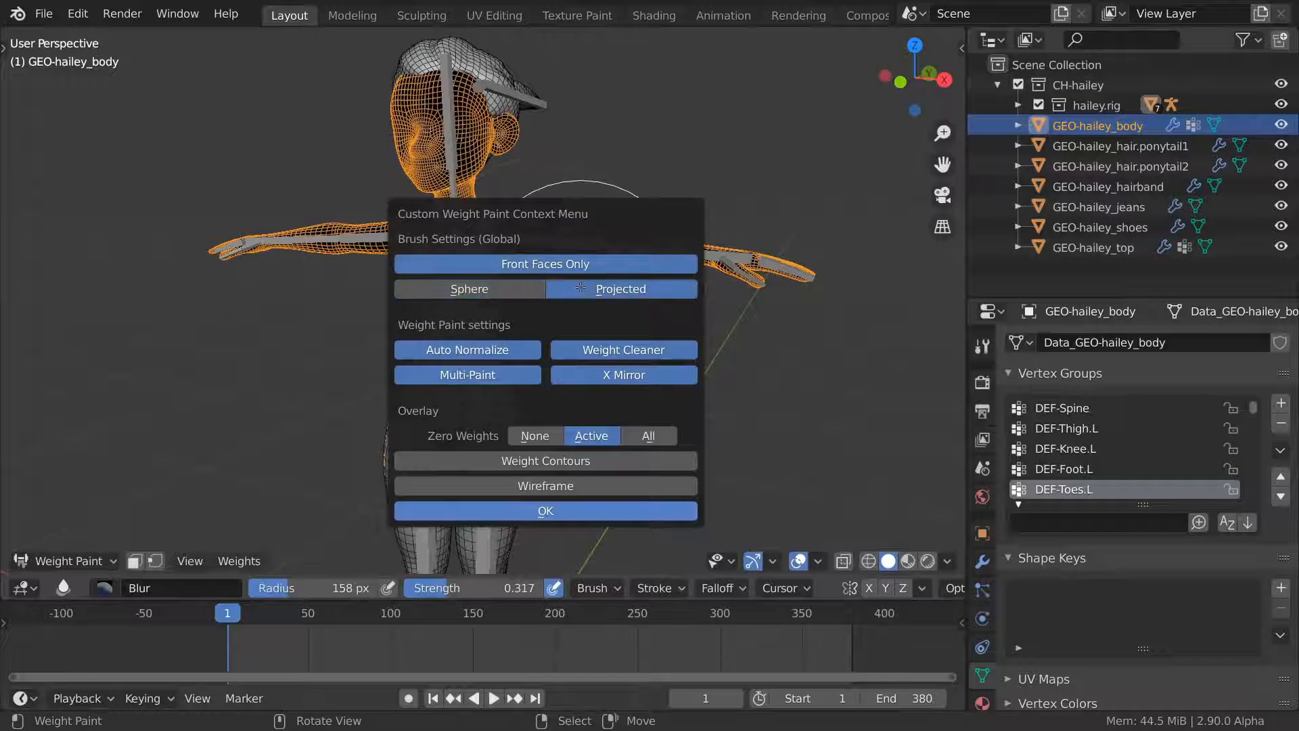
click(539, 287)
click(588, 290)
click(573, 350)
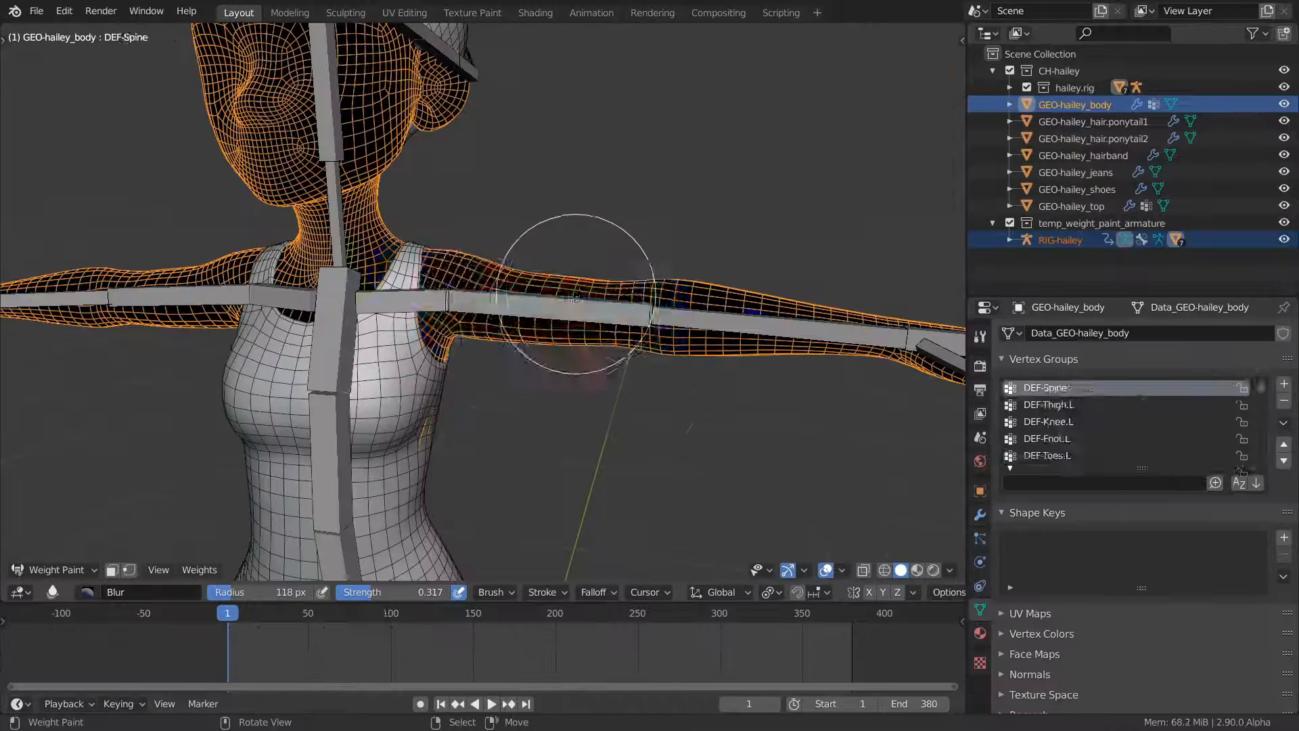
Step: Select the left upper arm bone for painting with a 131 px Add brush, and split off an Info editor above the viewport
right_click(583, 287)
key(f)
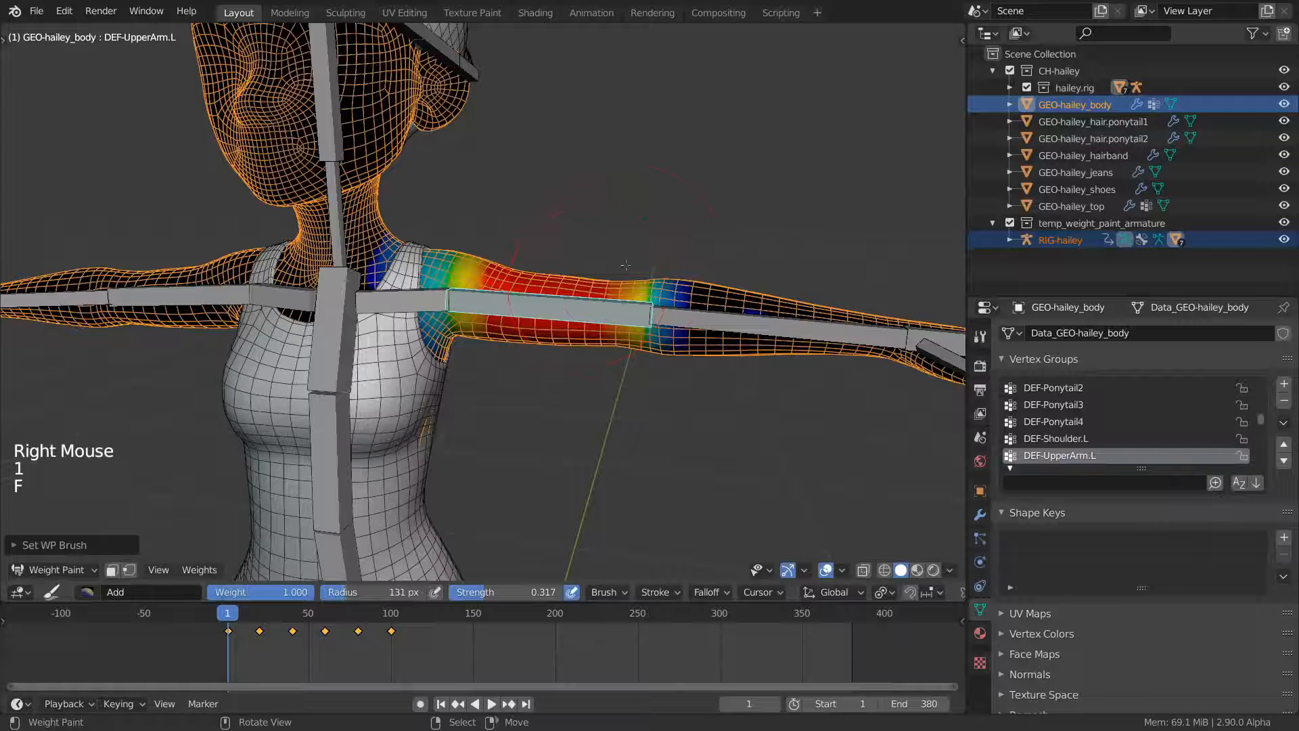
drag(959, 27, 947, 203)
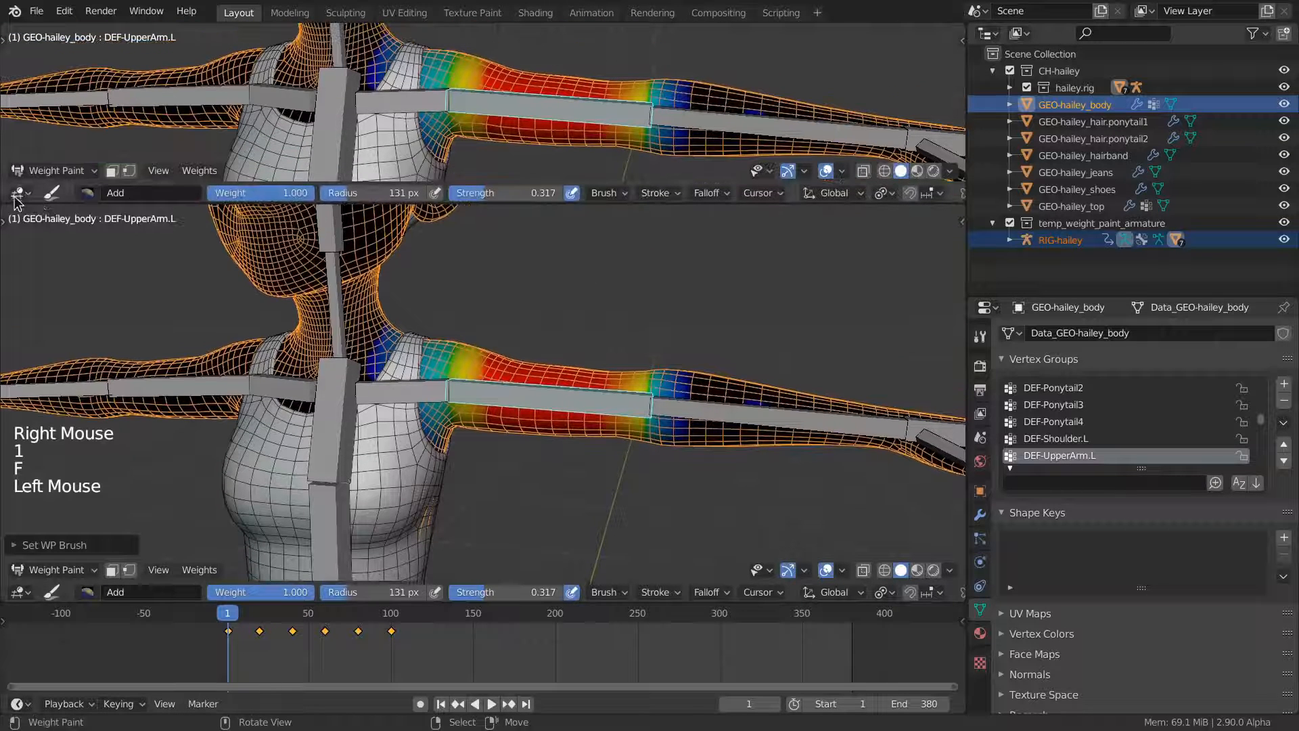
click(20, 193)
click(338, 291)
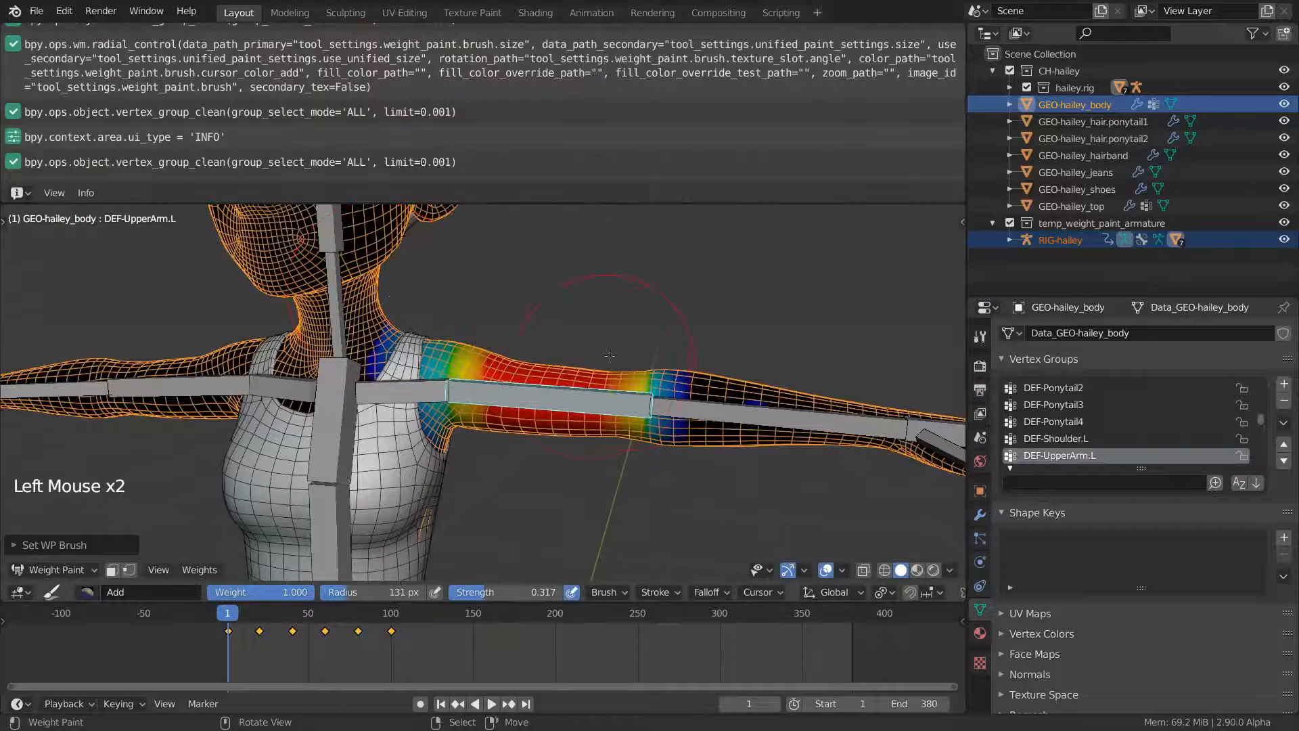
Step: Paint weight onto the left upper arm near the elbow with Add, then reduce it around the elbow with Subtract
drag(606, 362, 677, 406)
key(2)
click(666, 392)
click(637, 428)
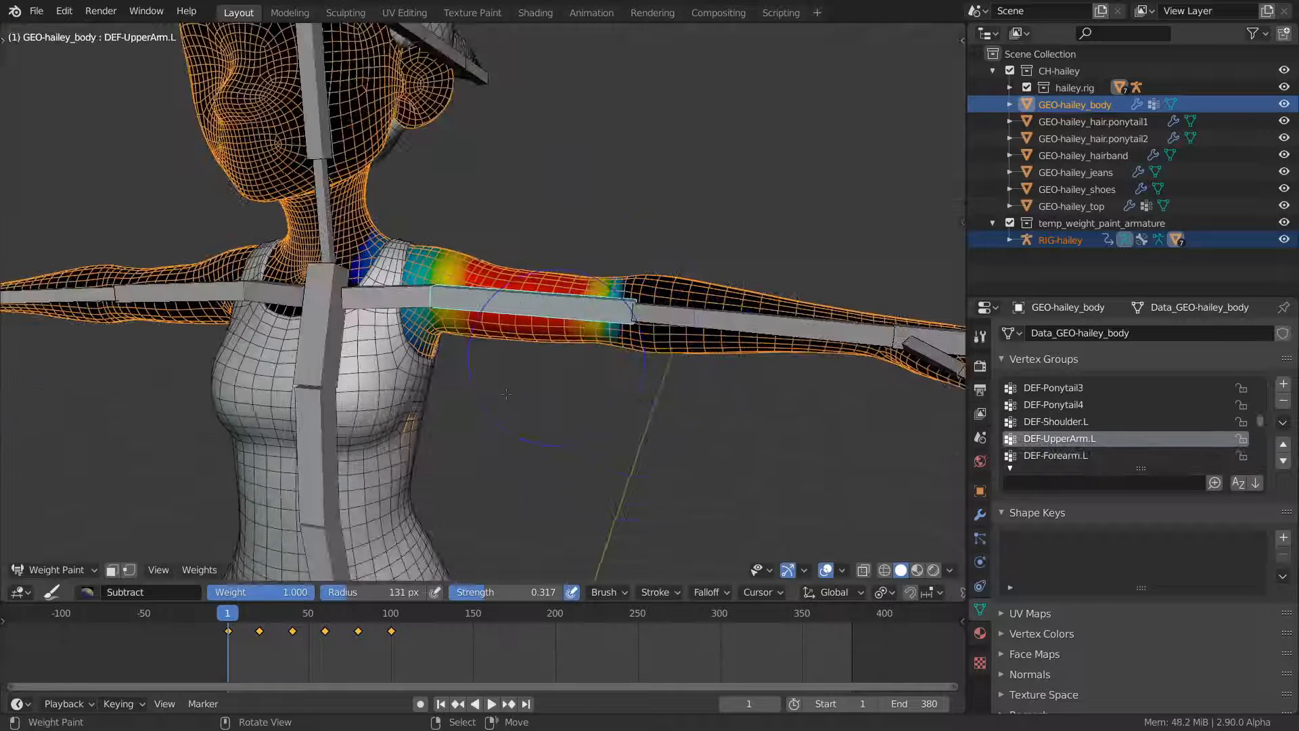
Step: Leave weight painting with Toggle Weight Paint Mode and make solid viewport shading show the character's own colors
click(199, 570)
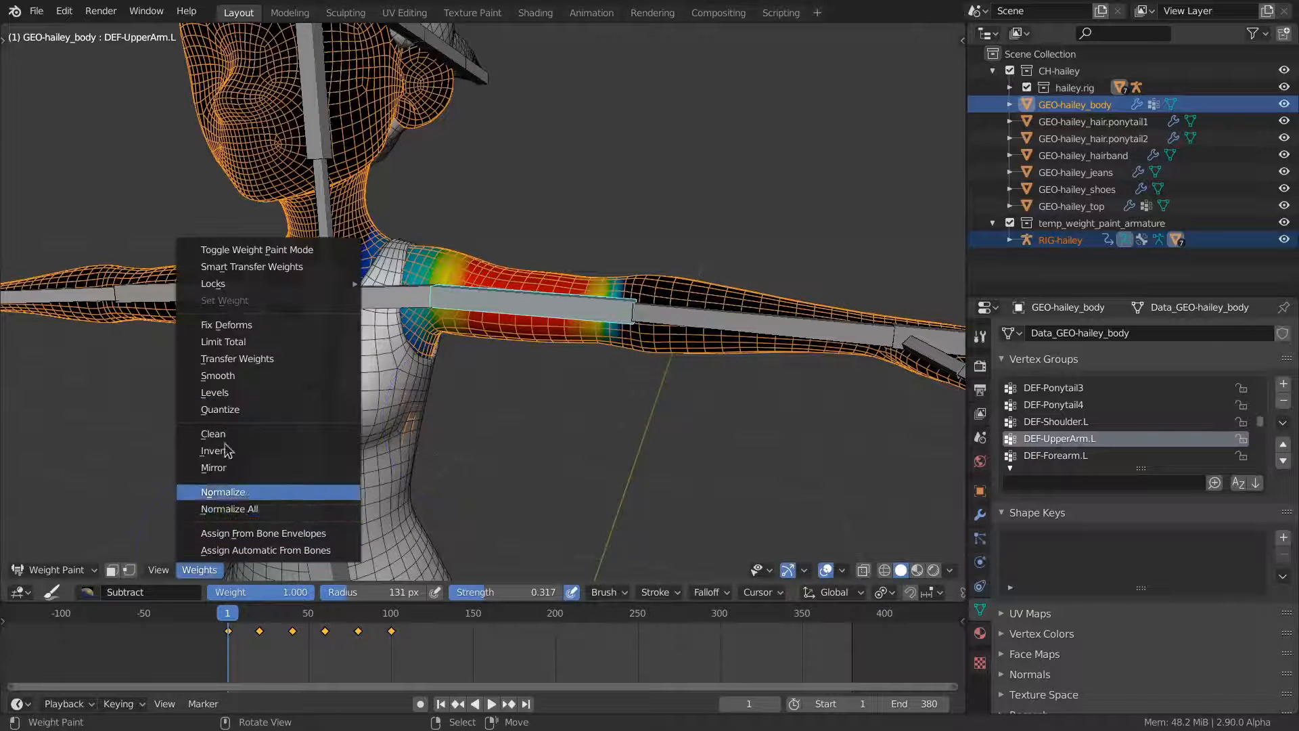
click(318, 254)
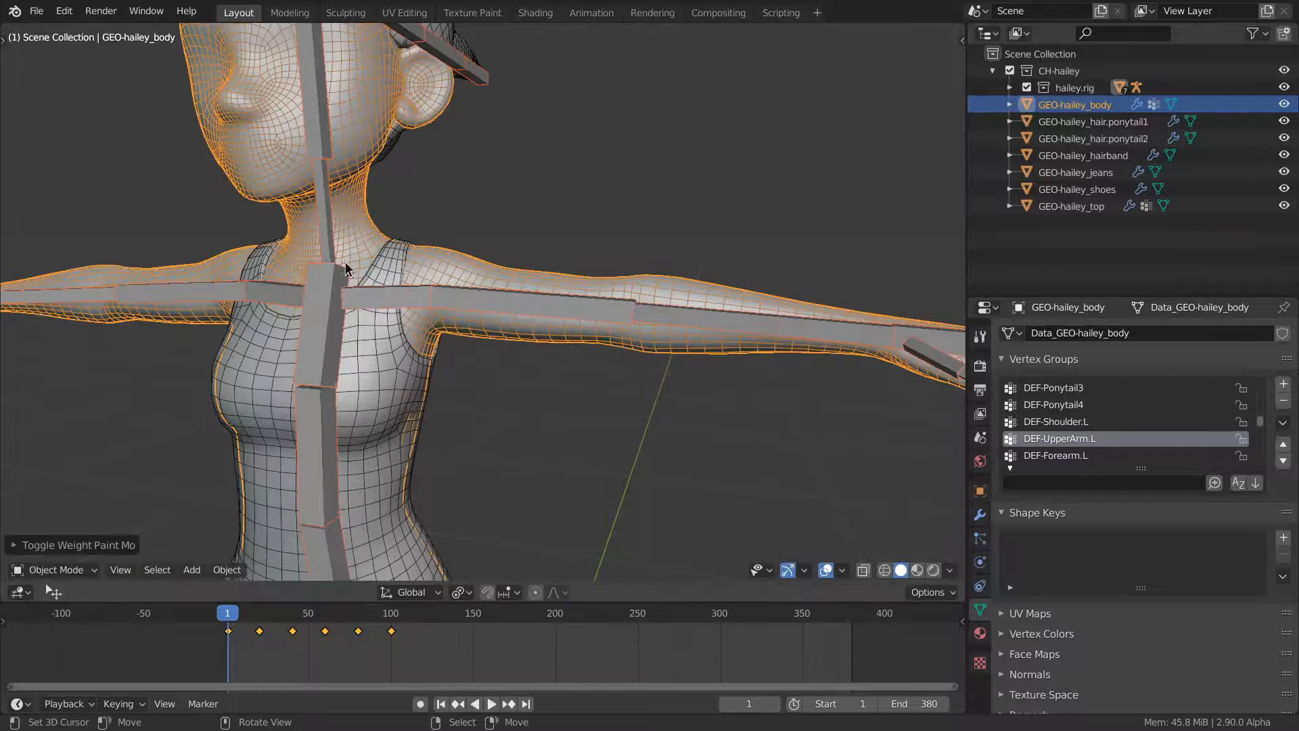
click(949, 570)
click(1012, 330)
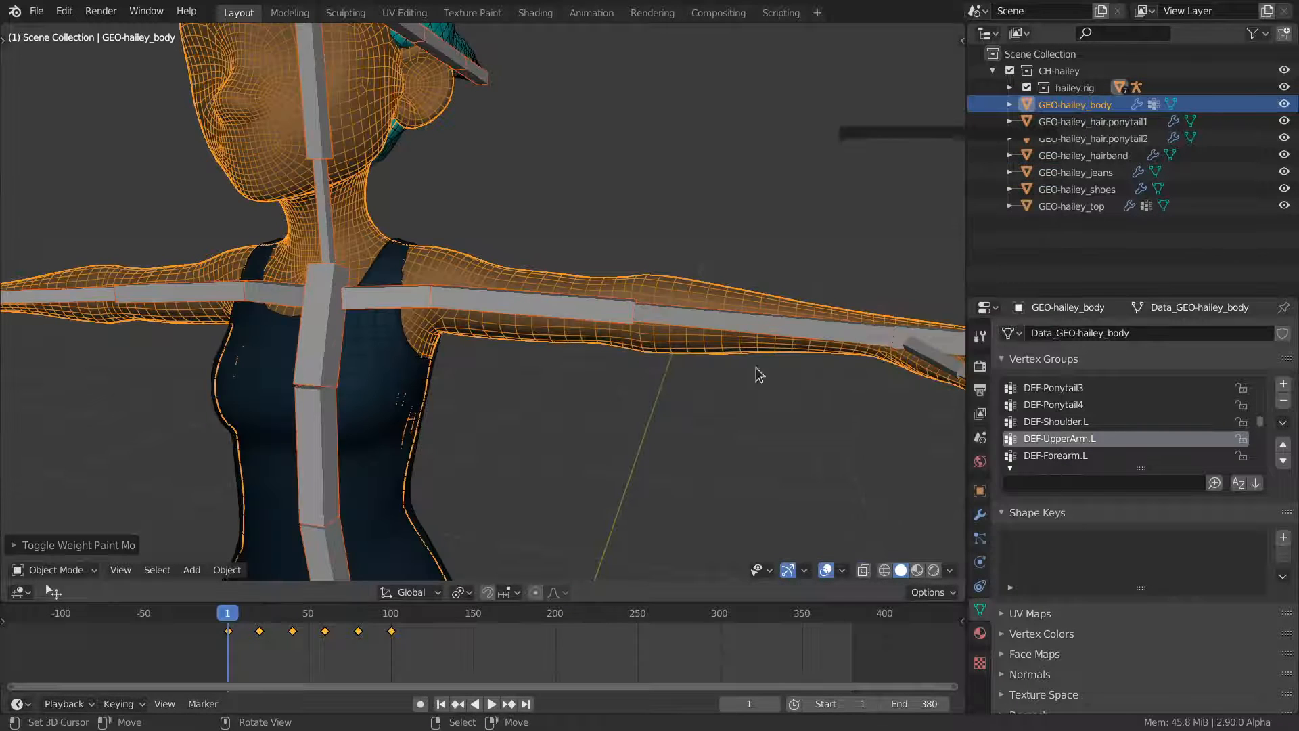
Step: Set the body mesh's viewport display to Wire
click(980, 490)
click(1150, 633)
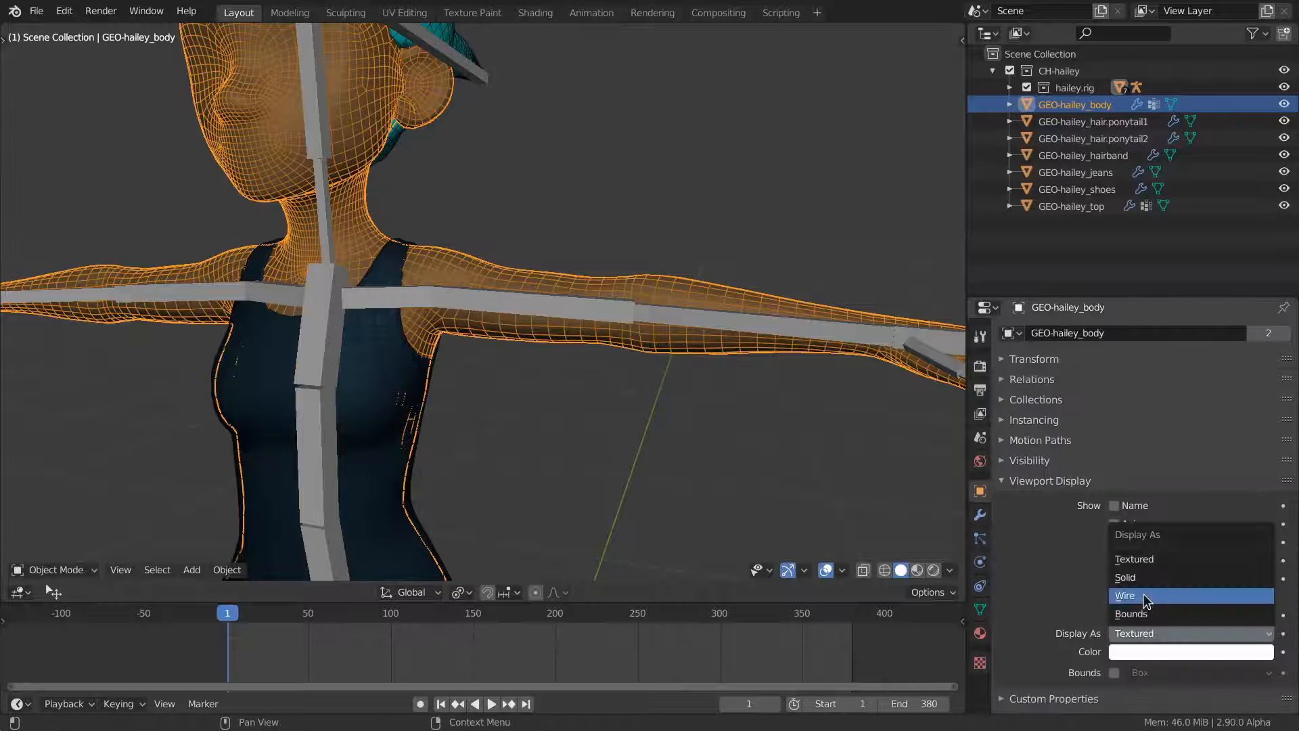
click(1136, 595)
Step: Add the viewport and render visibility toggles to the outliner and turn off the hailey.rig collection
click(1009, 87)
click(1256, 33)
click(1173, 86)
click(1191, 87)
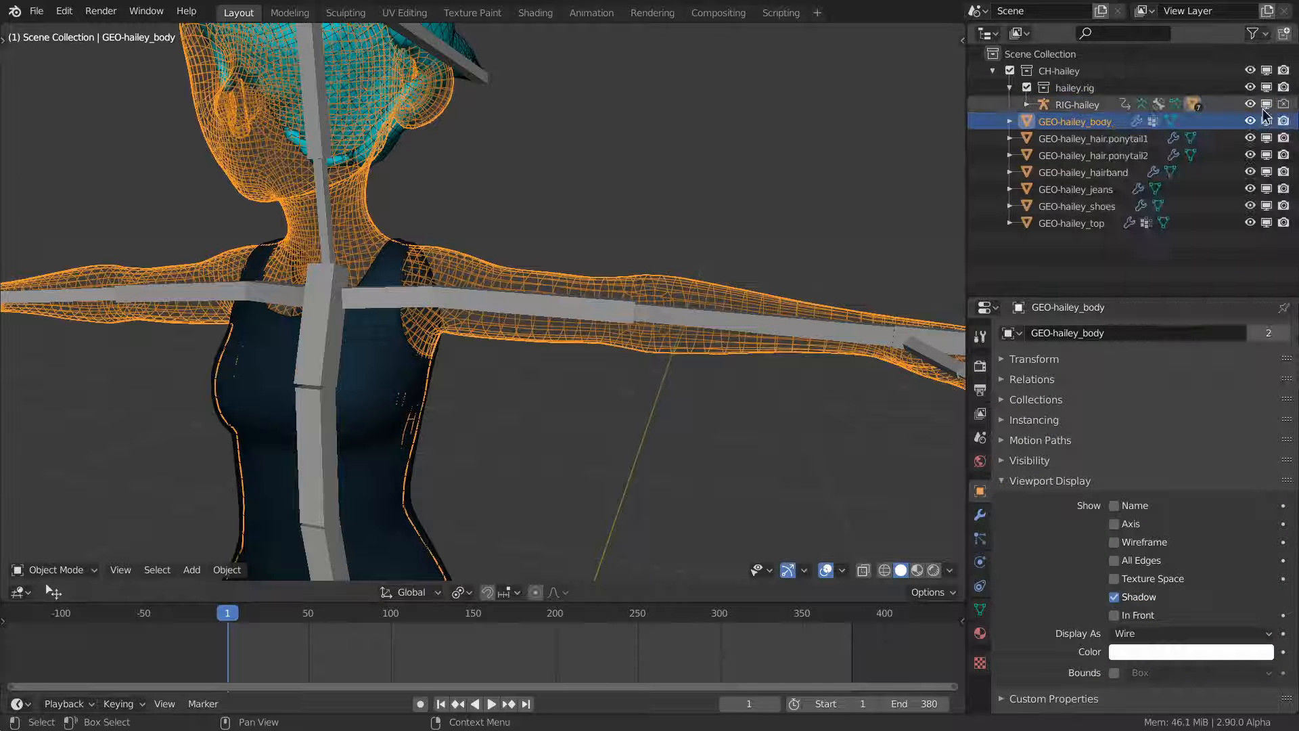
click(1266, 88)
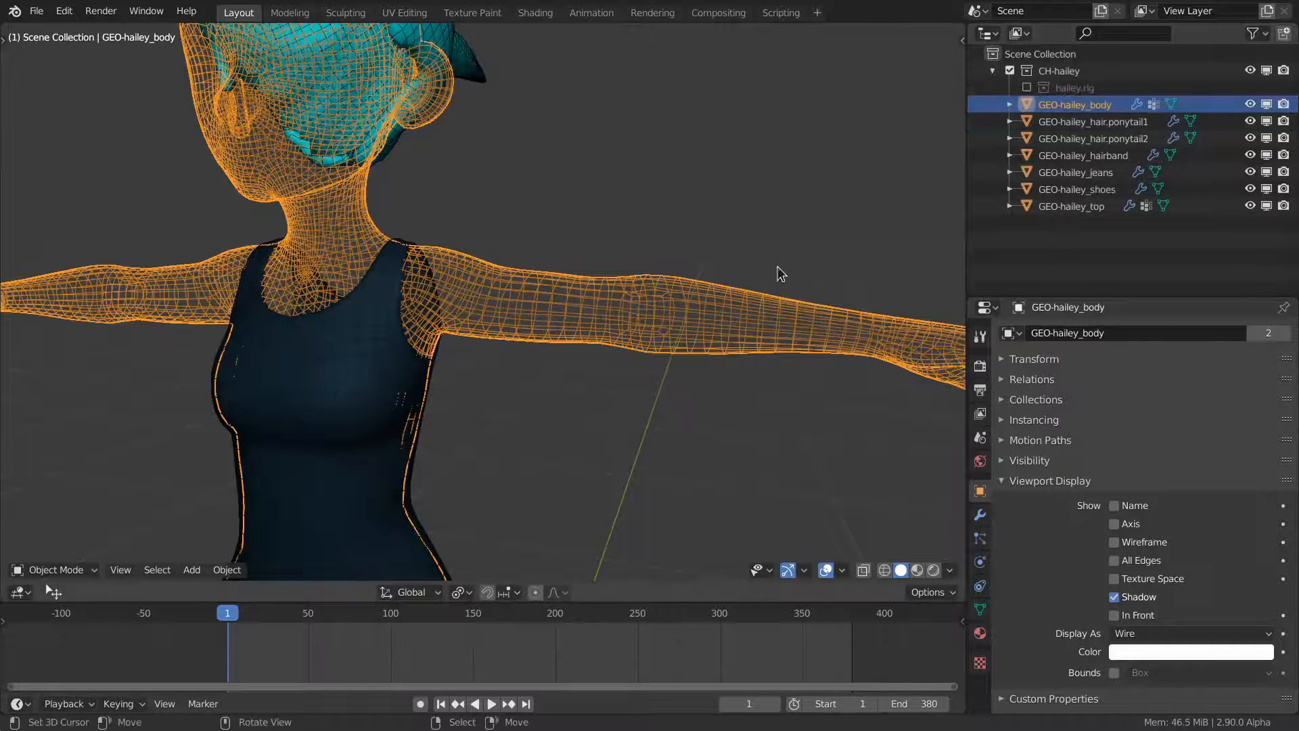
Step: Set the body mesh's viewport display back to Solid and turn the hailey.rig collection on again
scroll(782, 274, down, 3)
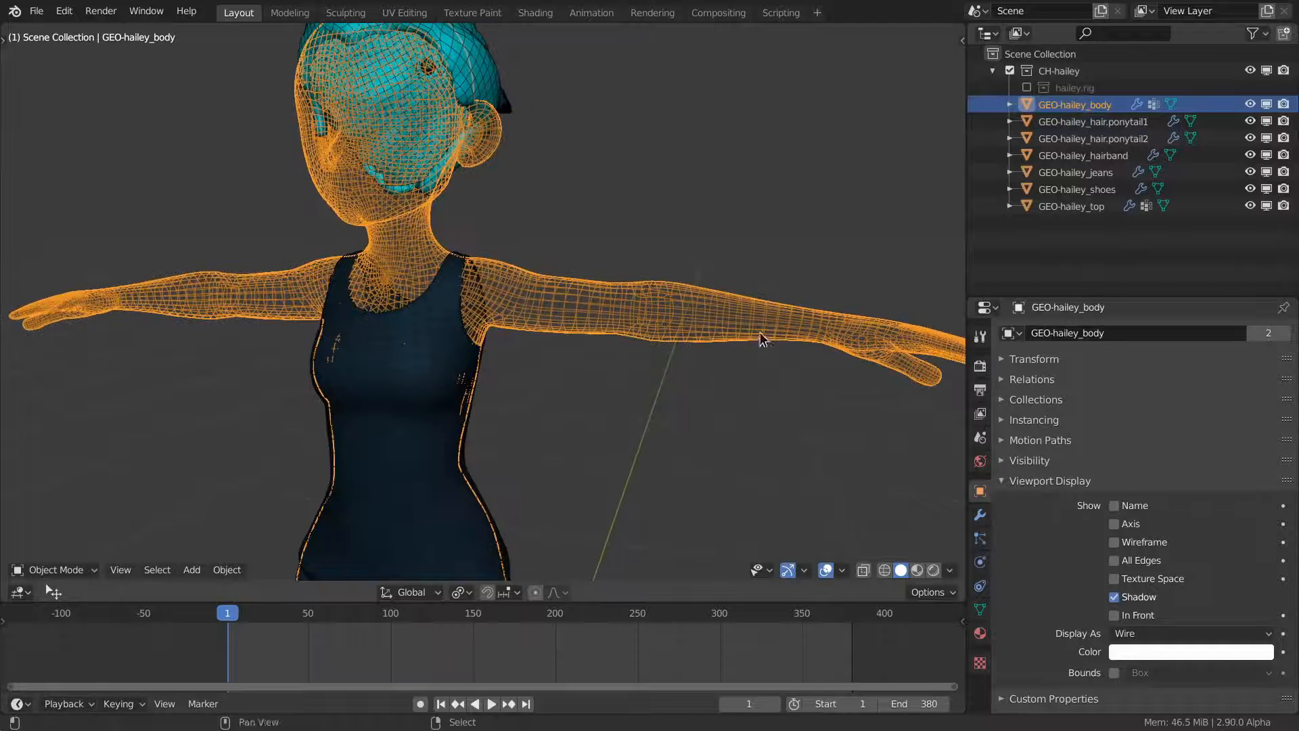
click(1135, 629)
click(1140, 580)
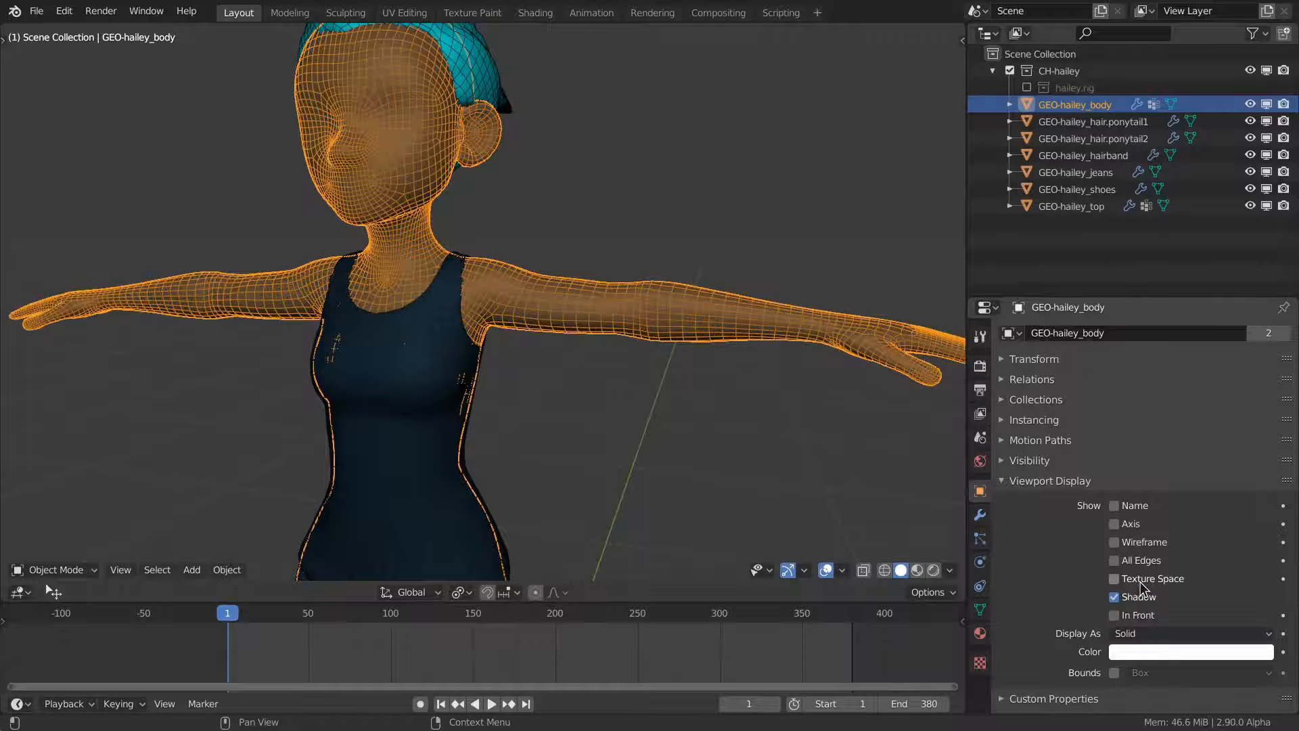
click(1026, 87)
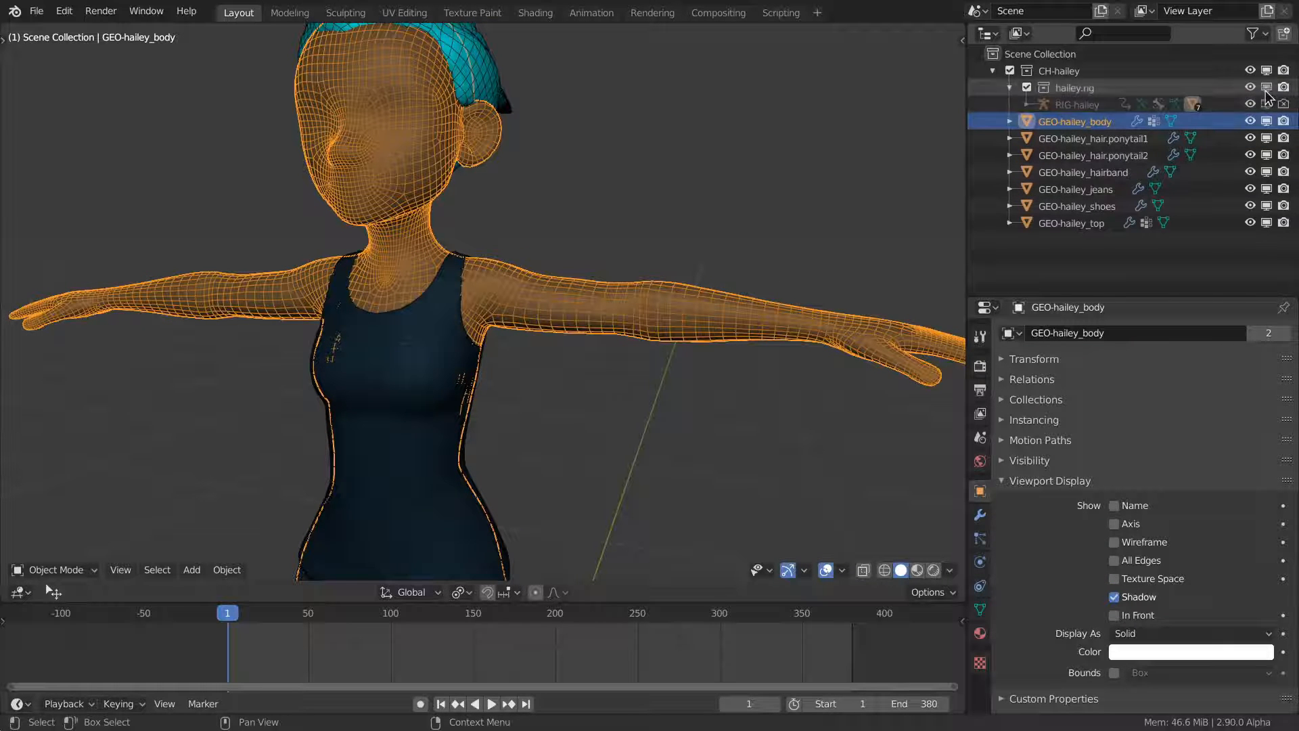
Step: Select the rig together with the body mesh and put the body into Weight Paint mode
right_click(725, 318)
shift+right_click(723, 314)
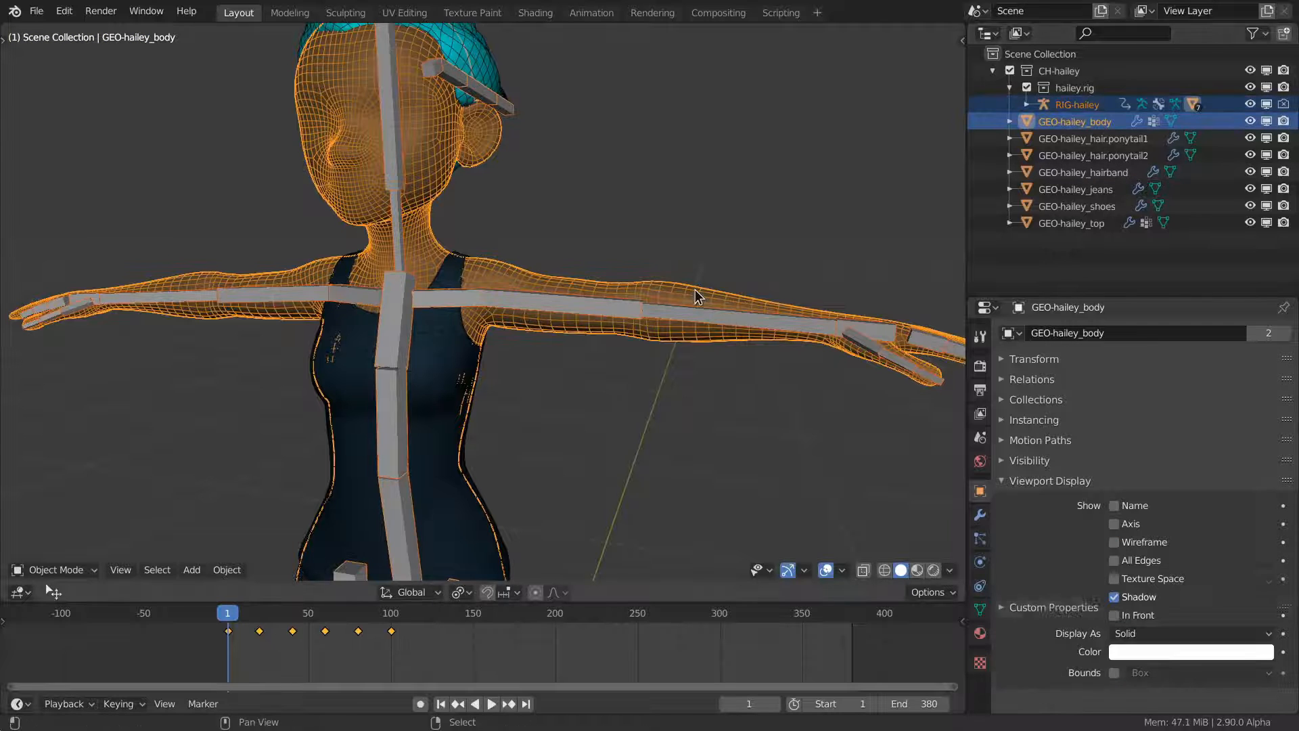
key(ctrl+Tab)
click(631, 245)
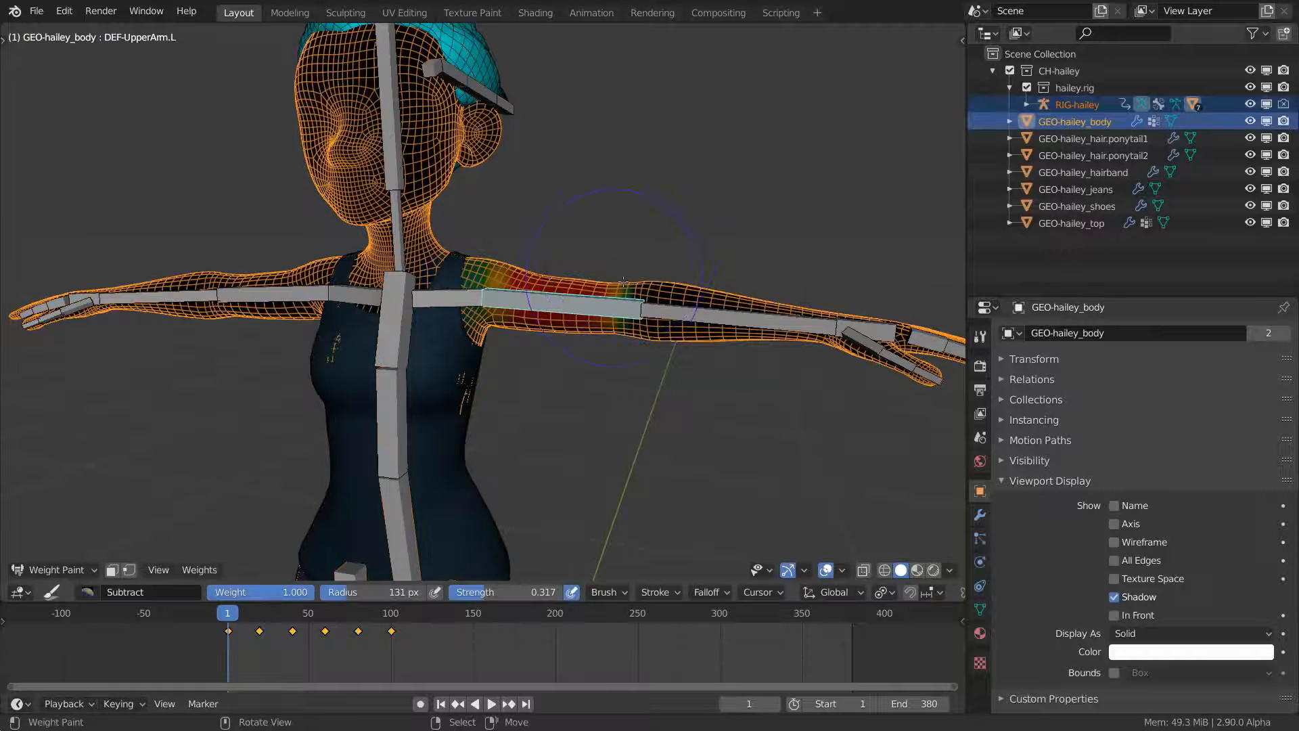
Step: Switch the viewport shading color to Single, then leave weight painting and restore the Texture color
click(949, 570)
click(879, 318)
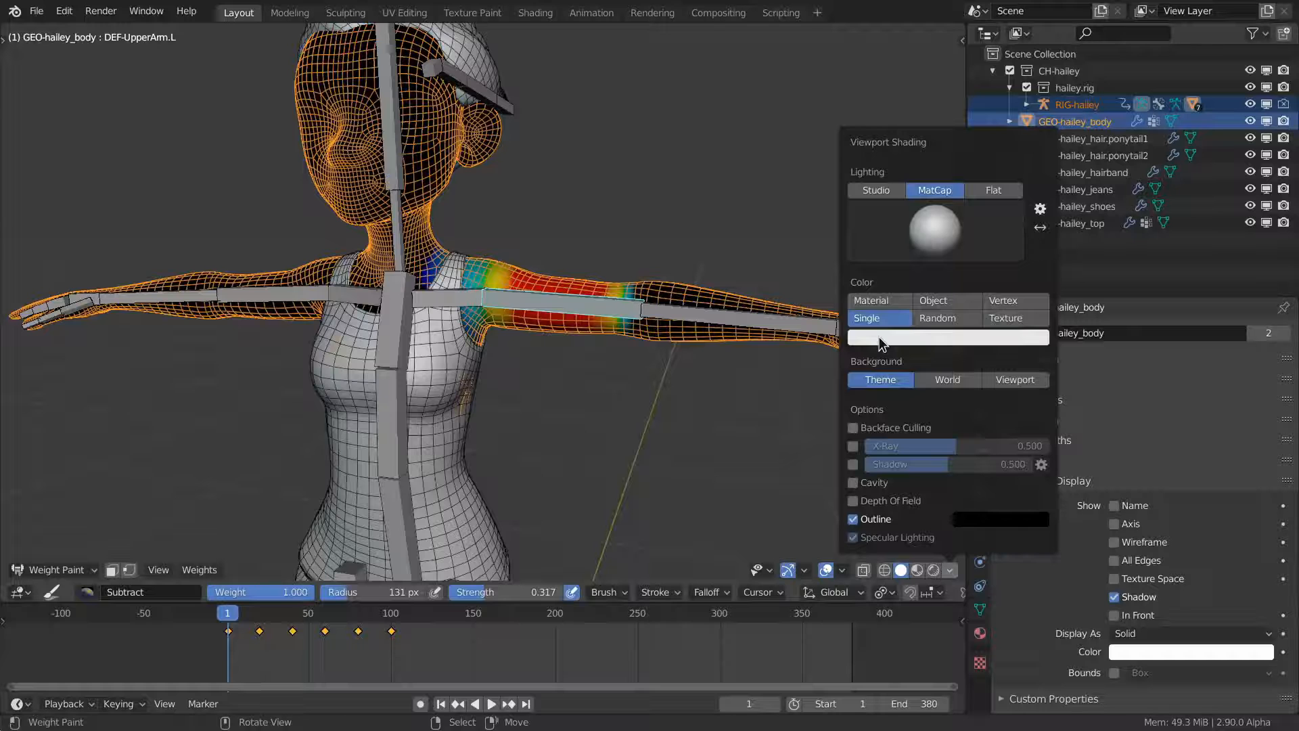
key(ctrl+Tab)
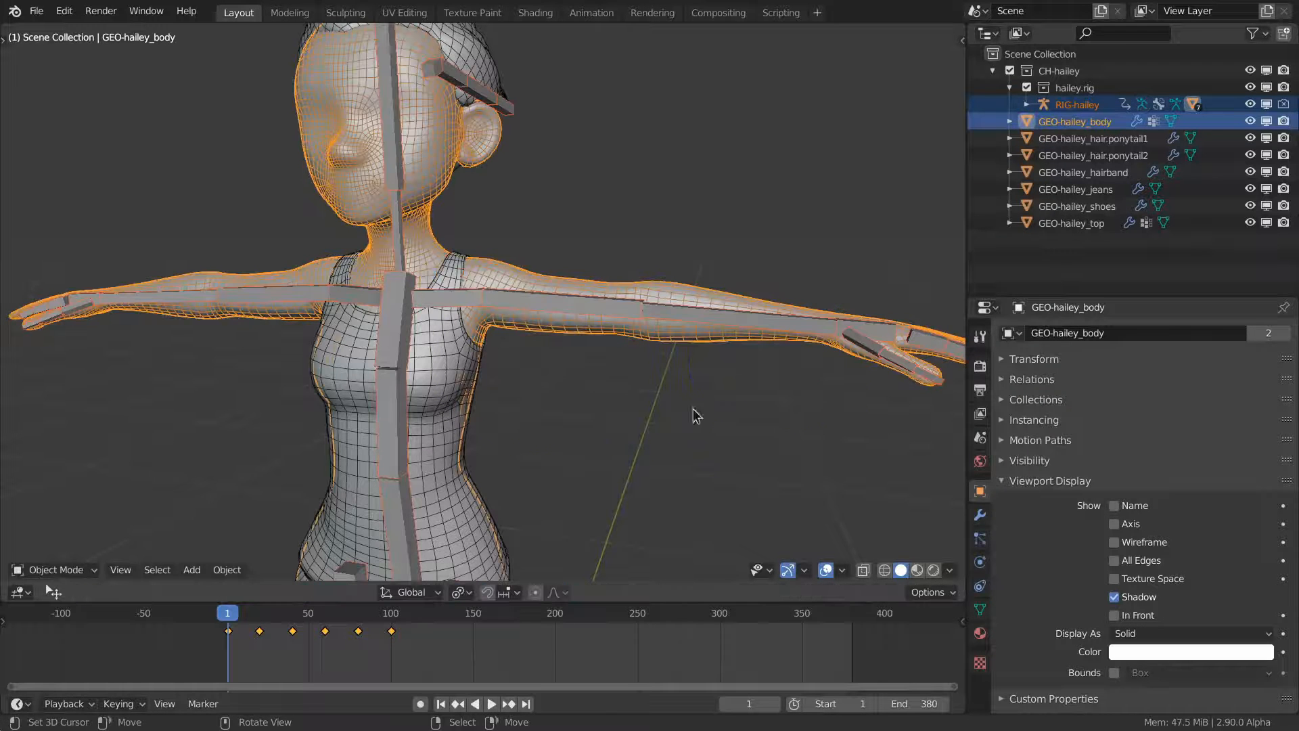
click(949, 570)
click(1006, 318)
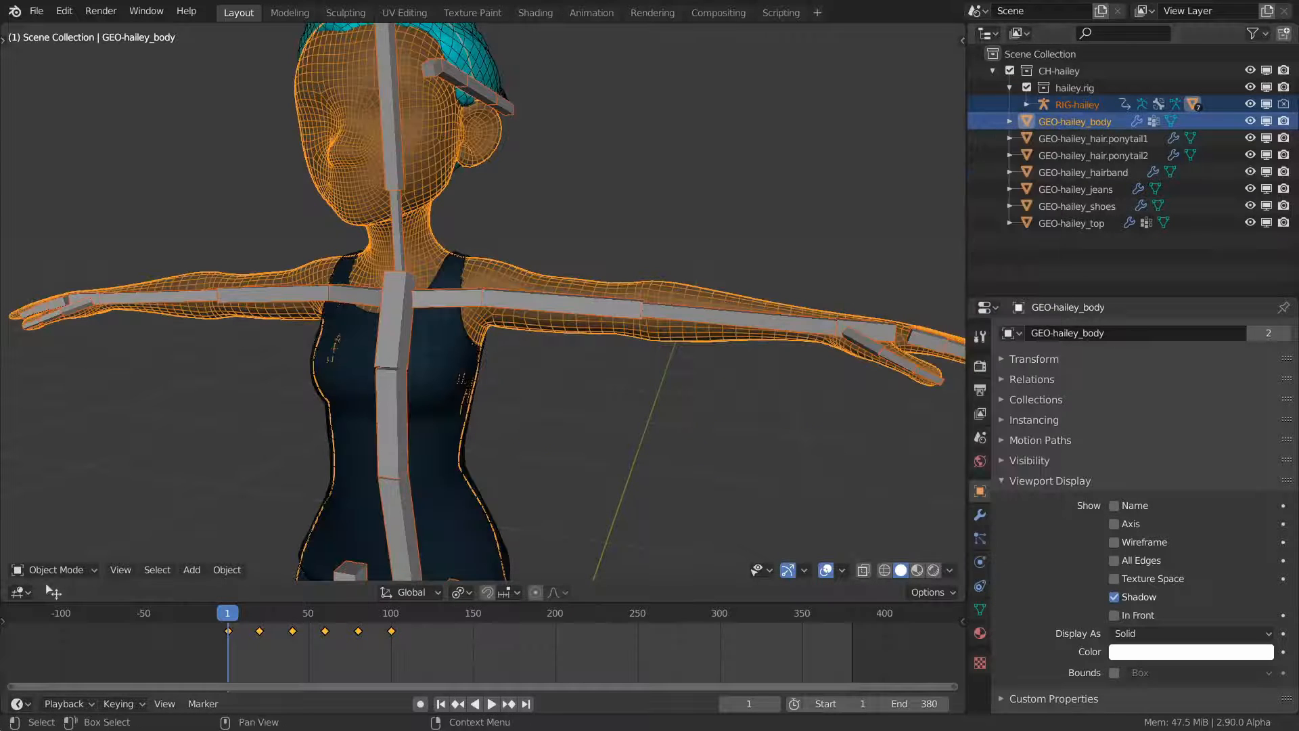
Step: Disable RIG-hailey in the viewport and run Toggle Weight Paint Mode on the body mesh
click(1265, 104)
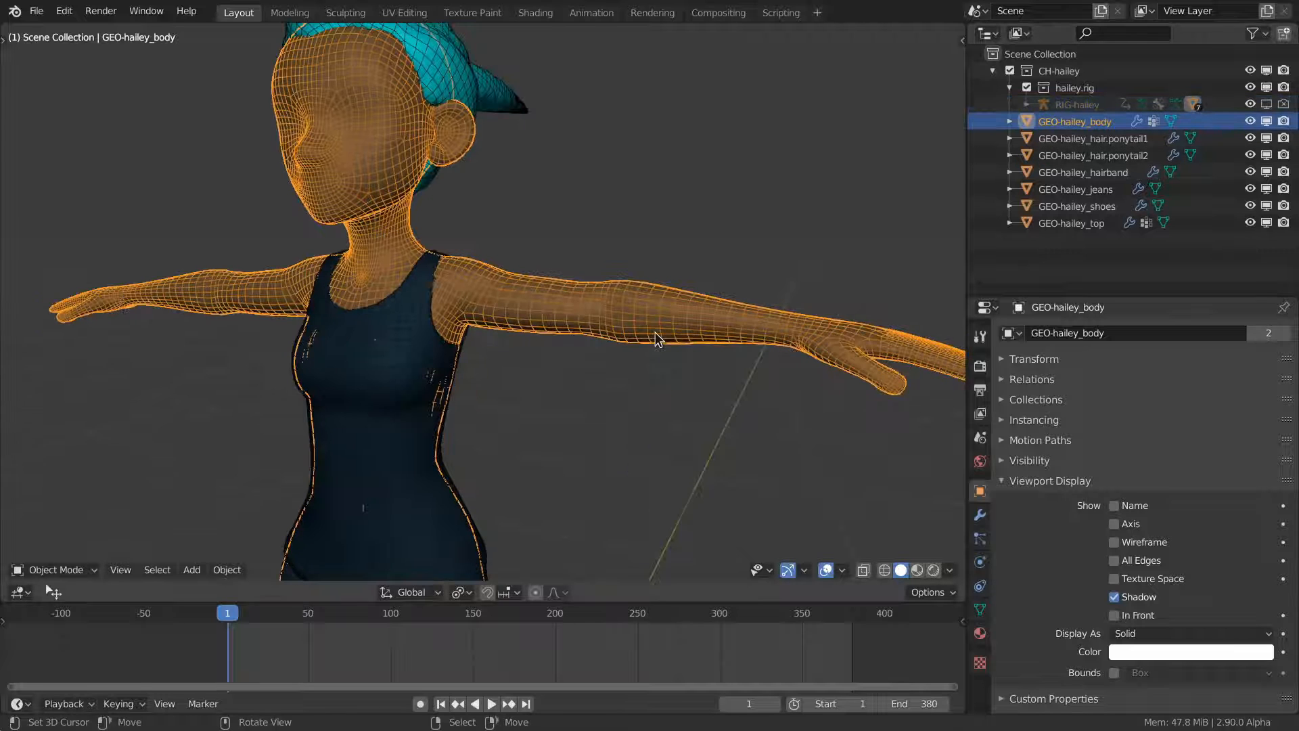
key(F3)
text(toggle weight)
key(Return)
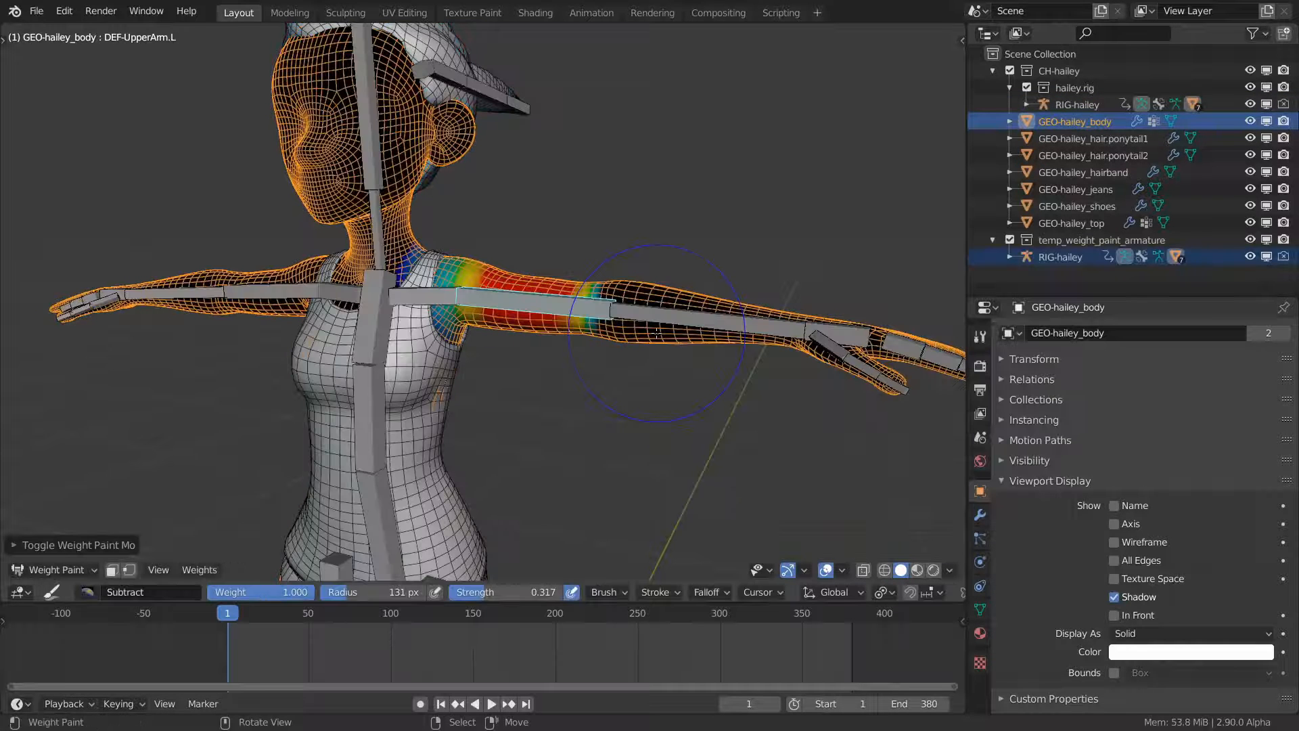
middle_drag(656, 333, 749, 338)
Step: Open the keymap preferences and add a new shortcut entry to the 3D View keymap
click(65, 12)
click(88, 250)
click(91, 276)
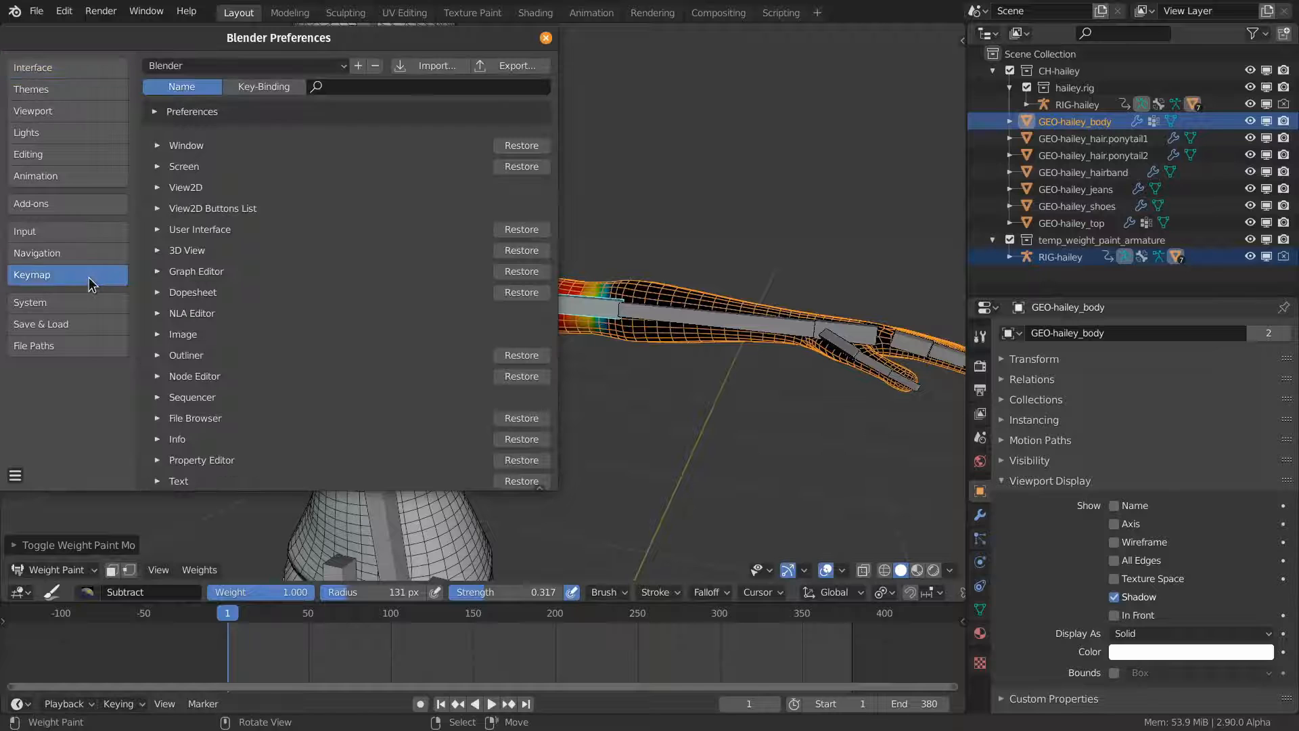
click(160, 112)
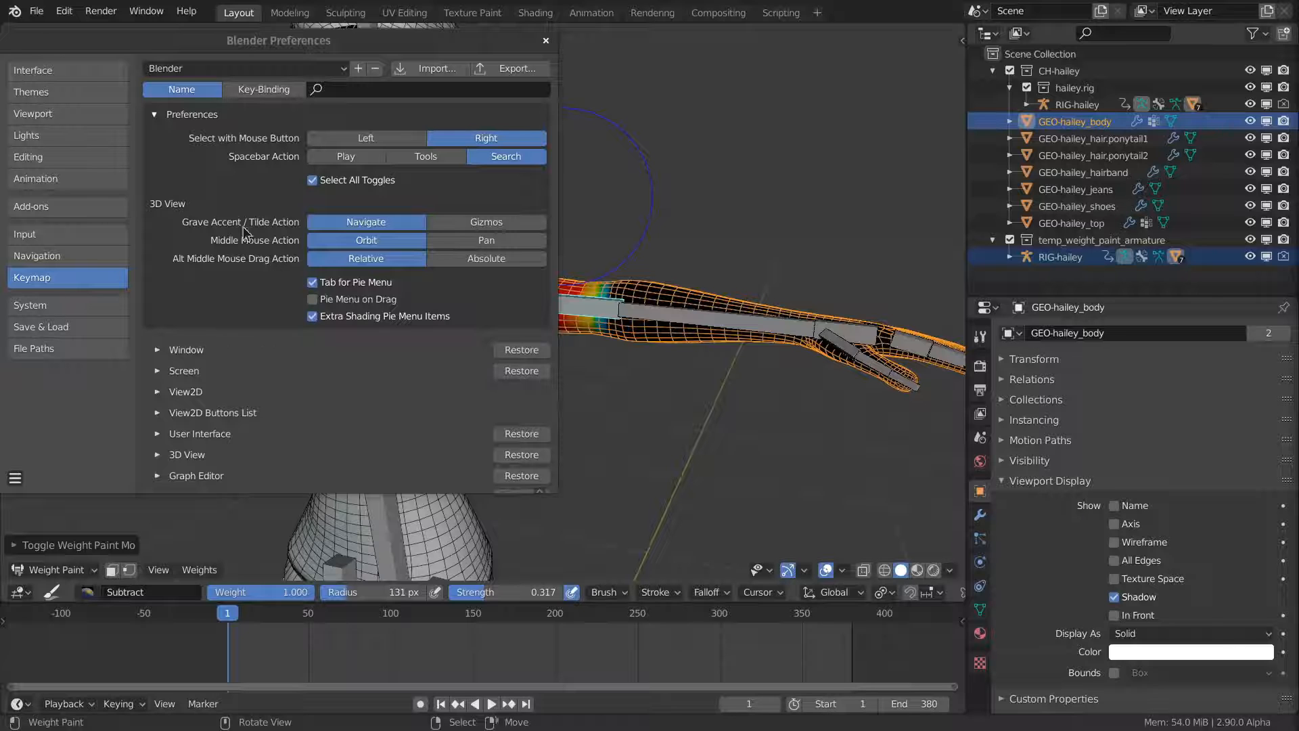
click(155, 115)
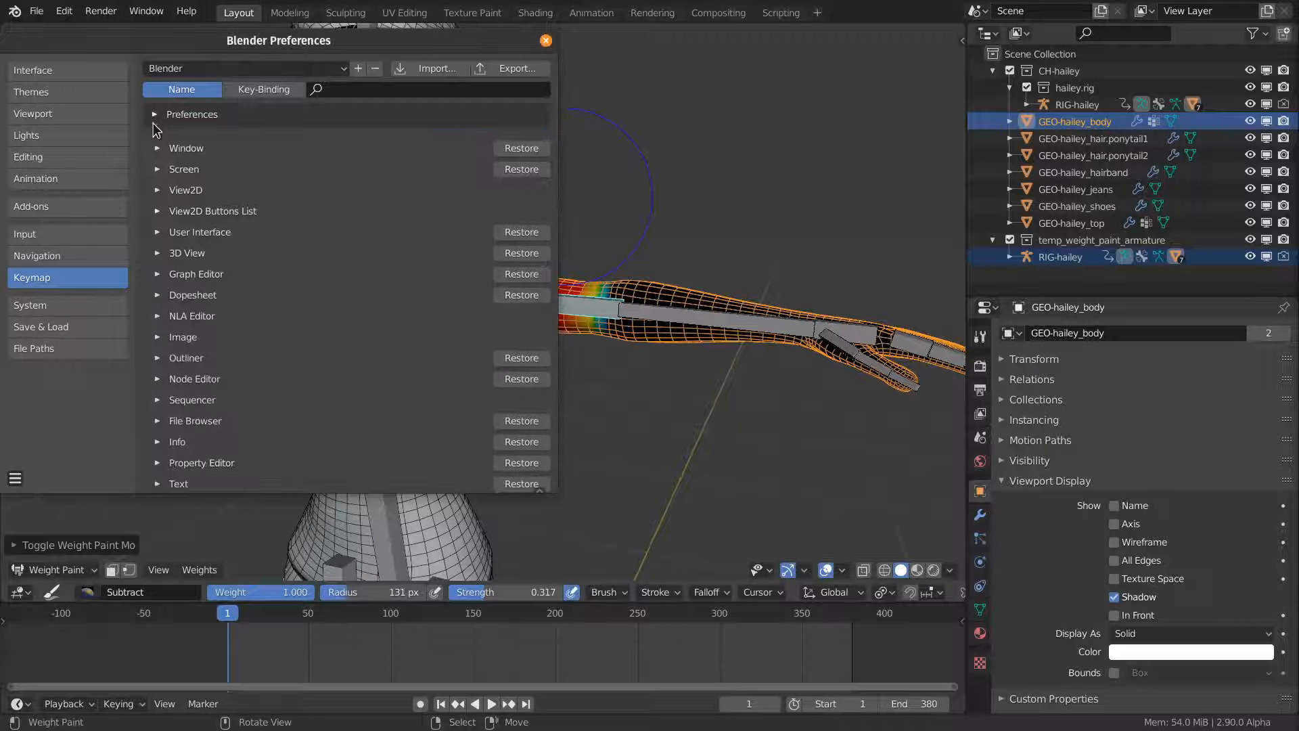
click(157, 253)
click(173, 271)
scroll(173, 276, down, 20)
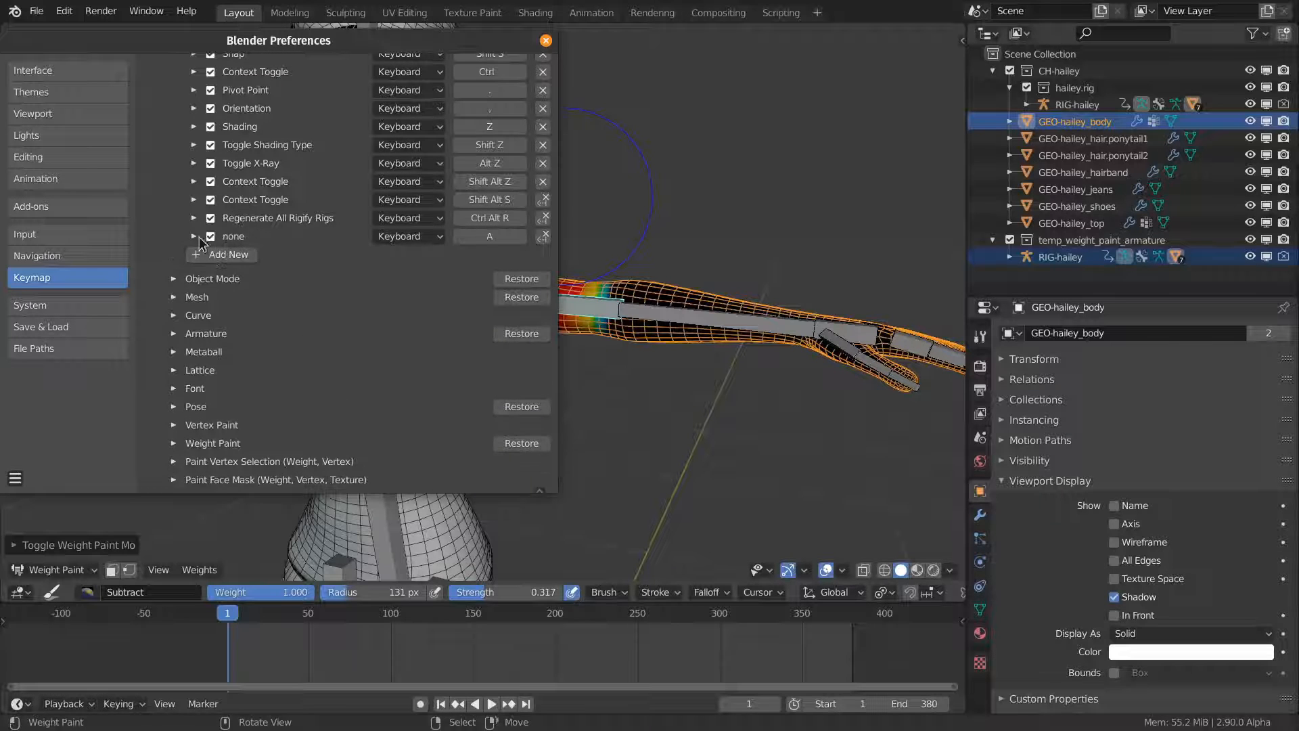
Step: Assign the operator object.weight_paint_toggle to the new keymap entry and bind it to Ctrl+Tab
click(209, 238)
click(255, 264)
text(object.weight_paint_toggle)
key(Return)
click(371, 265)
key(ctrl+Tab)
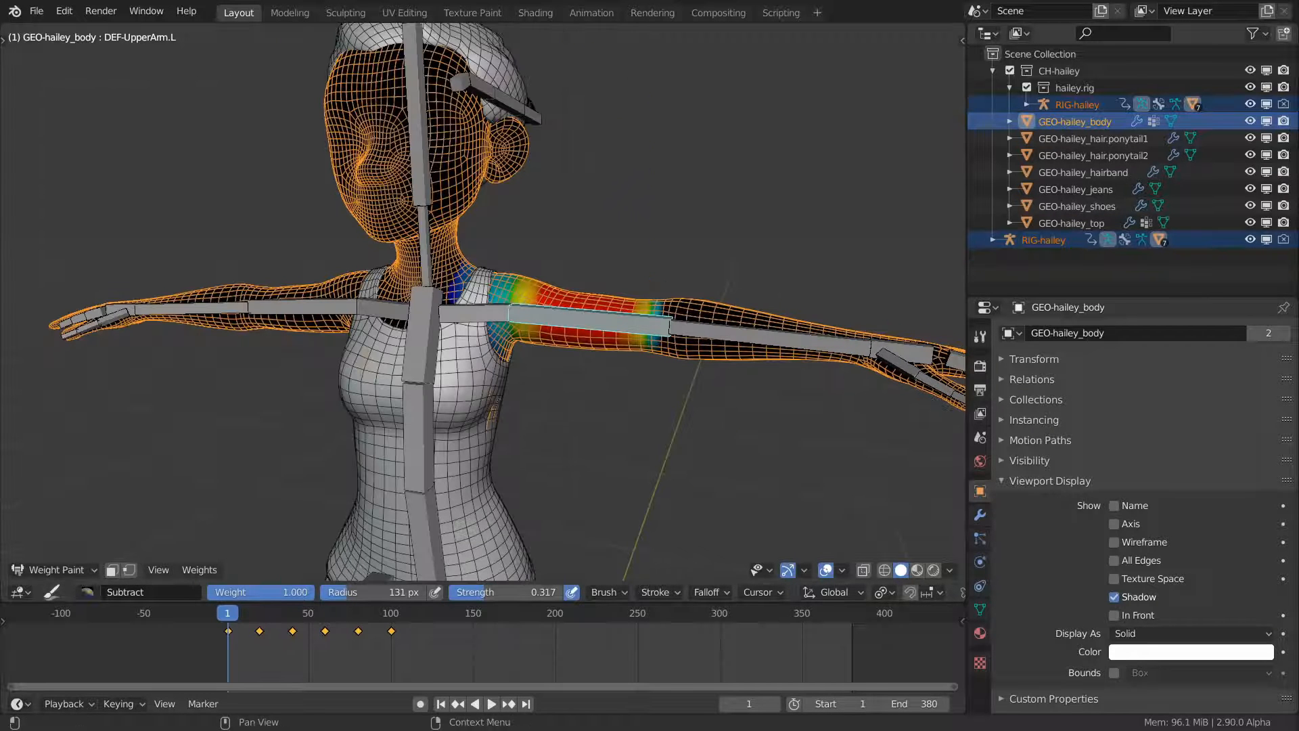
Step: Return to Object Mode, select the body mesh and toggle weight painting on and off
middle_drag(808, 365, 782, 367)
key(Tab)
right_click(596, 307)
right_click(600, 309)
key(ctrl+Tab)
key(ctrl+Tab)
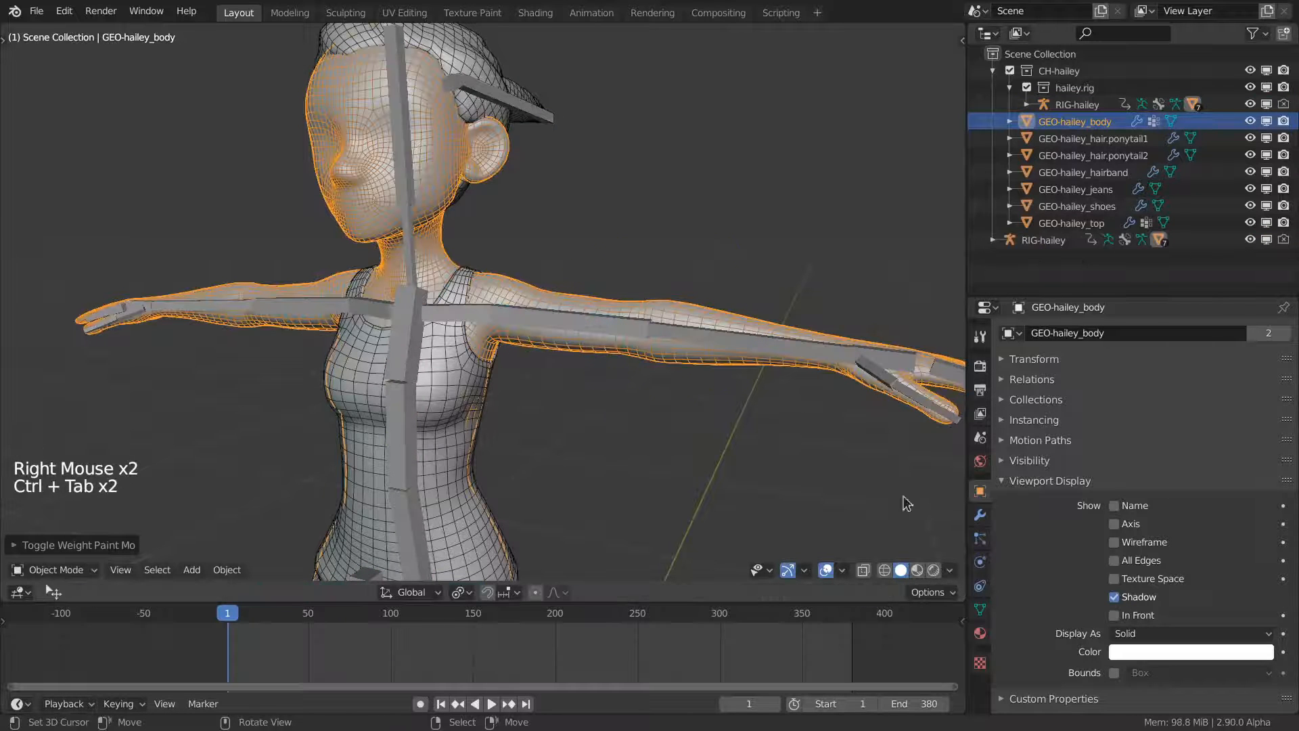
Step: Set the viewport shading color to Texture and the body mesh's viewport display to Wire
click(950, 570)
click(1005, 323)
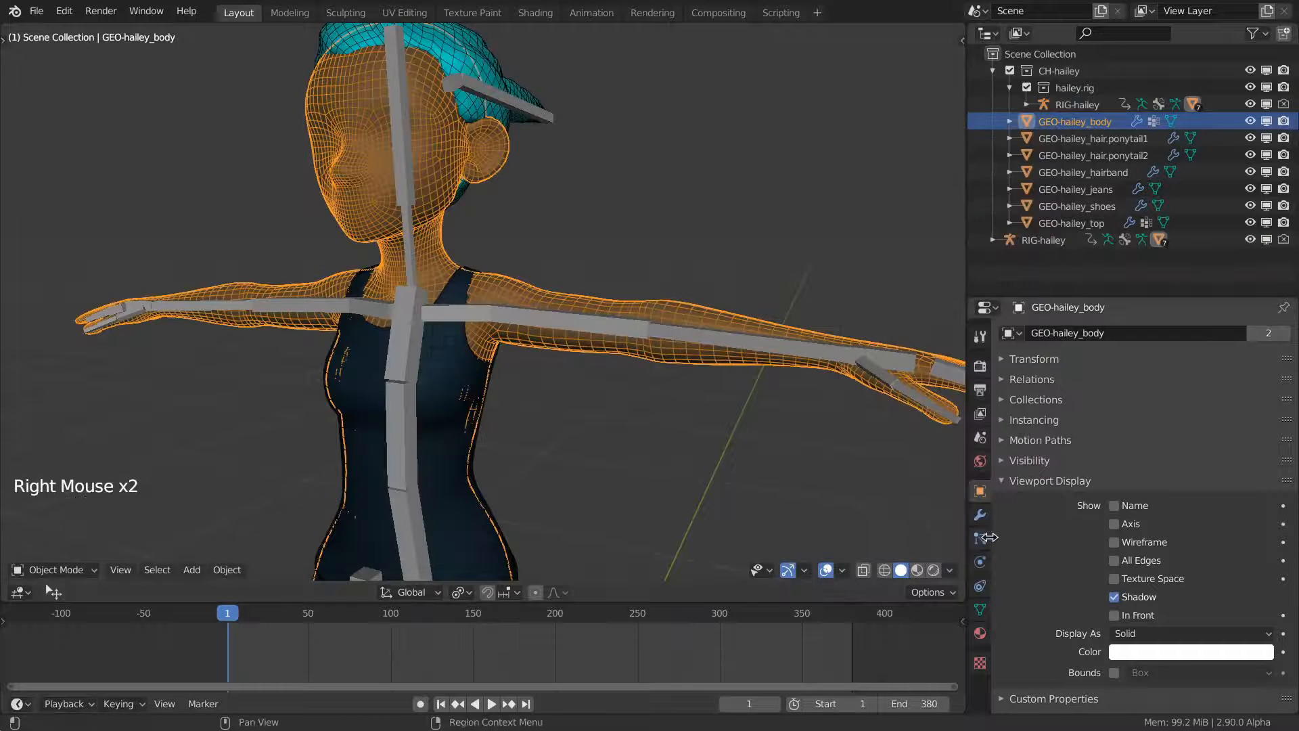
click(1146, 635)
middle_drag(692, 387, 708, 377)
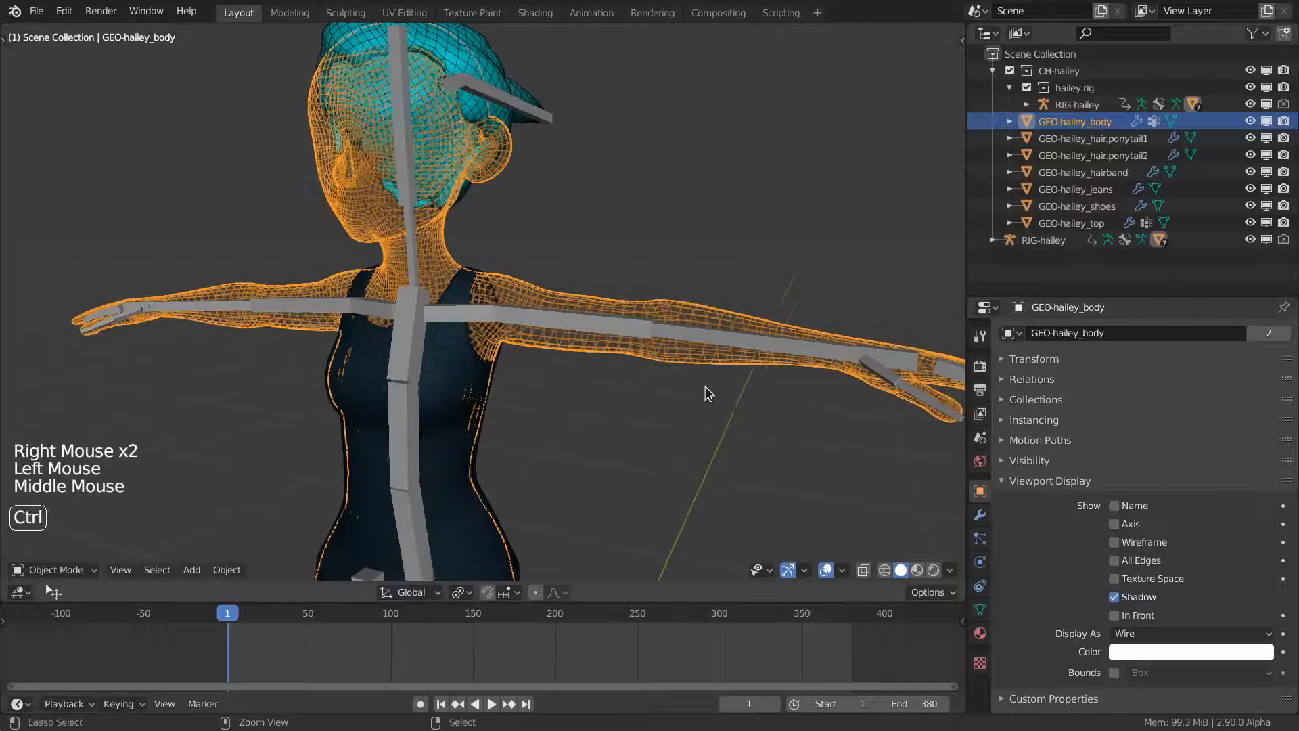
Step: Toggle weight painting on and off, then hide the rig and turn off the hailey.rig collection
key(ctrl+Tab)
key(ctrl+Tab)
right_click(761, 340)
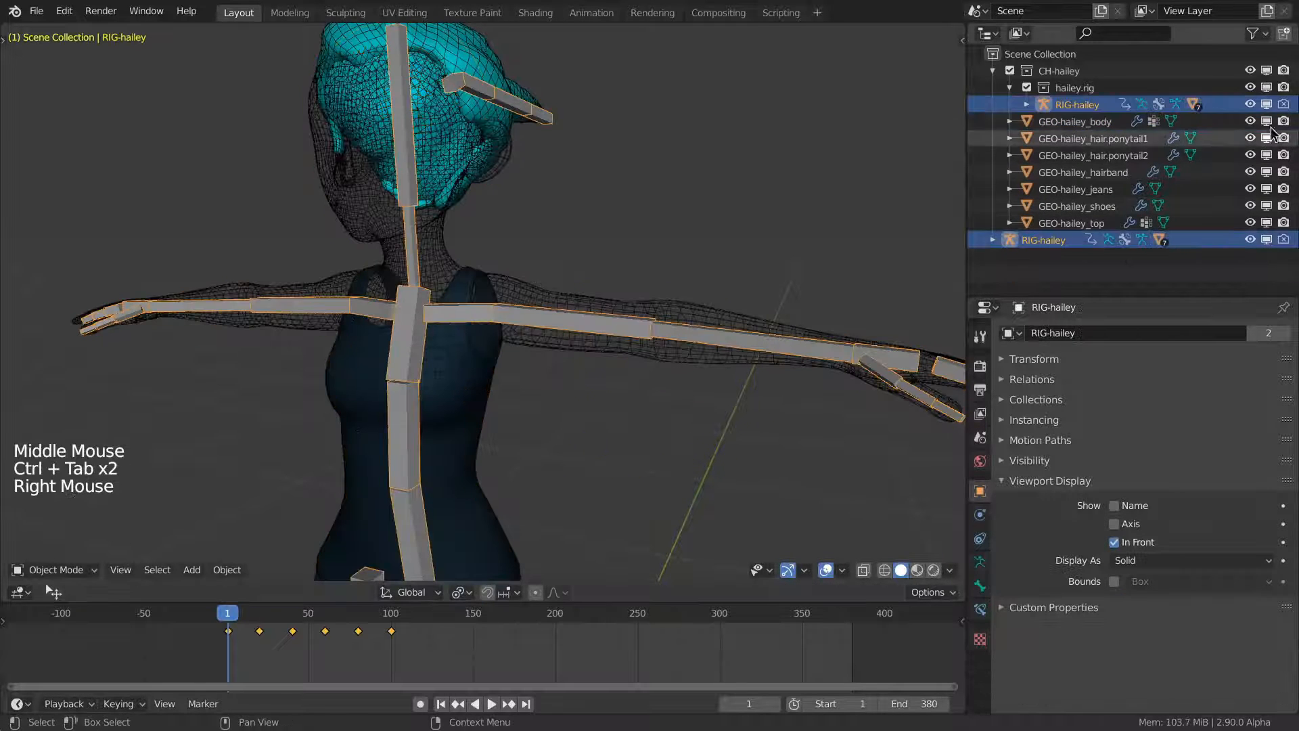
click(1265, 104)
click(1266, 87)
click(1026, 88)
Step: Select the body mesh again and toggle its weight painting with the rig collection disabled
right_click(710, 345)
middle_drag(710, 345, 726, 399)
key(ctrl+Tab)
key(ctrl+Tab)
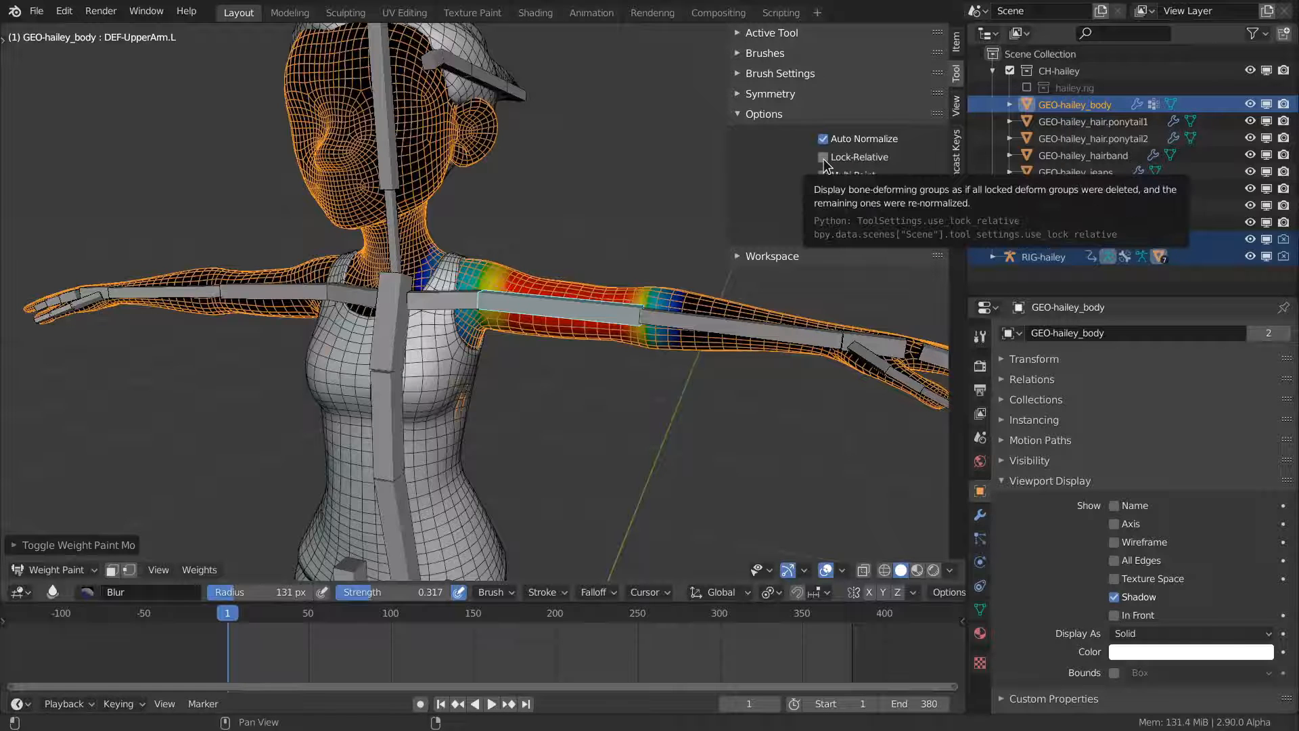
Step: Enable Multi-Paint and add the left forearm and hand bones to the upper arm selection
click(838, 176)
key(n)
middle_drag(687, 295, 689, 278)
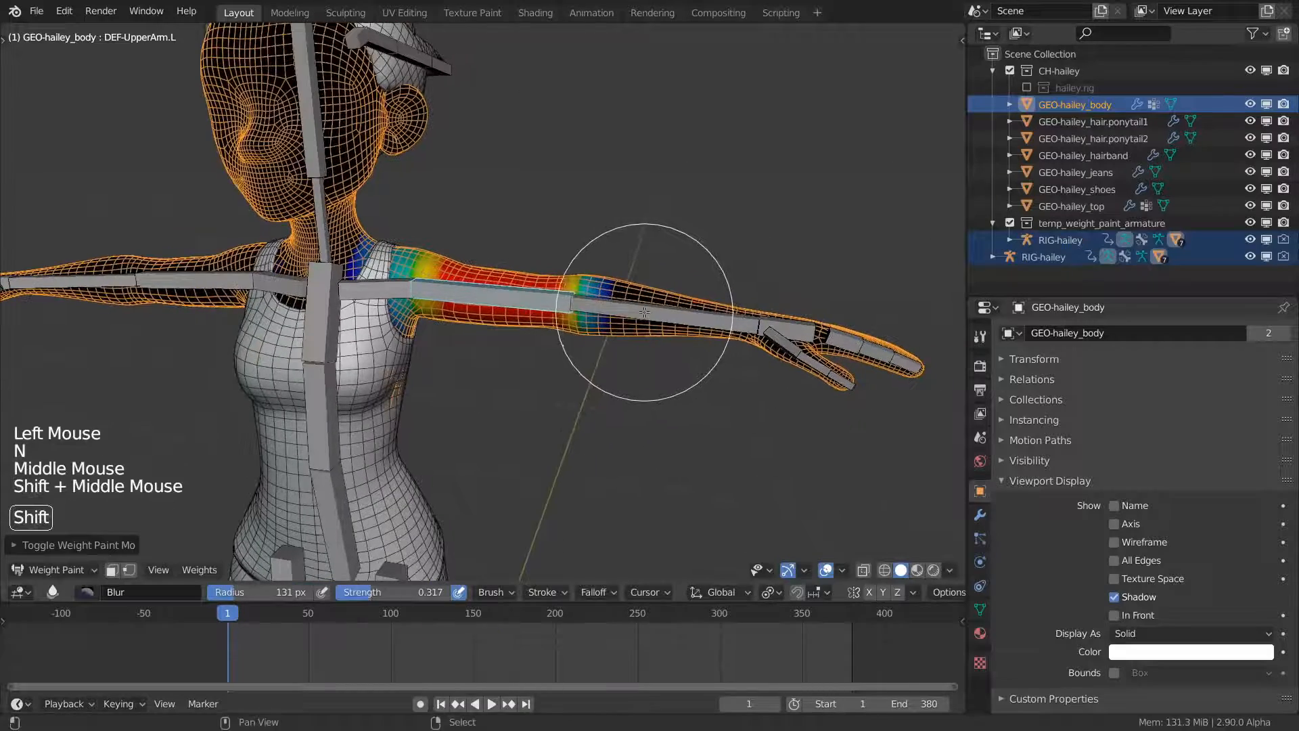
shift+right_click(691, 290)
shift+right_click(797, 328)
Step: Extend the bone selection to the left thumb and finger bones
shift+middle_drag(797, 328, 649, 372)
scroll(690, 363, up, 4)
shift+right_click(633, 379)
shift+right_click(681, 520)
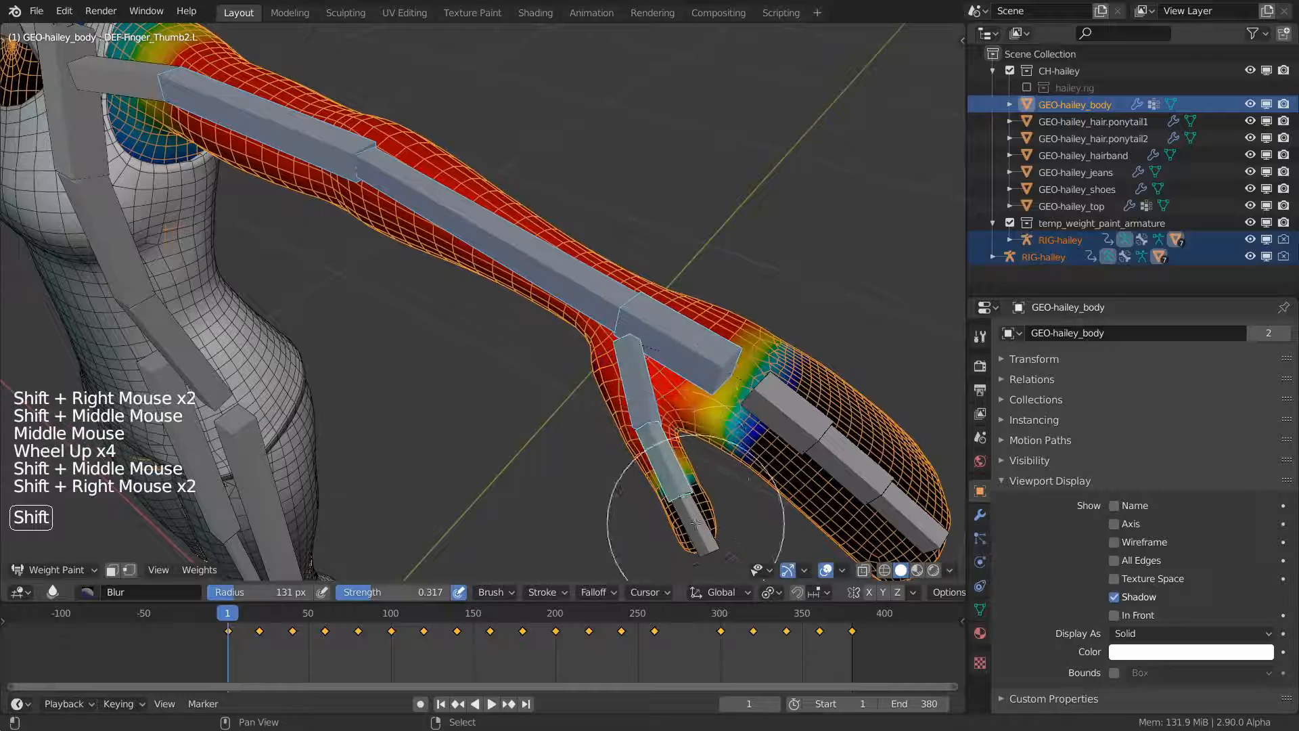
shift+right_click(826, 449)
shift+right_click(845, 466)
shift+right_click(859, 475)
shift+right_click(868, 534)
Step: Replace the selection with a few bones around the left hand and paint there with the Add brush
scroll(704, 440, down, 2)
right_click(695, 435)
shift+middle_drag(696, 435, 715, 398)
scroll(699, 414, up, 3)
right_click(699, 414)
shift+right_click(710, 406)
shift+right_click(714, 419)
scroll(715, 398, down, 1)
key(1)
click(678, 303)
Step: Reduce the left forearm bone's weight around the wrist with repeated Subtract strokes
mouse_move(678, 303)
middle_down()
mouse_move(473, 275)
mouse_move(477, 223)
middle_up()
scroll(472, 275, down, 2)
shift+middle_drag(477, 224, 474, 264)
scroll(596, 290, down, 3)
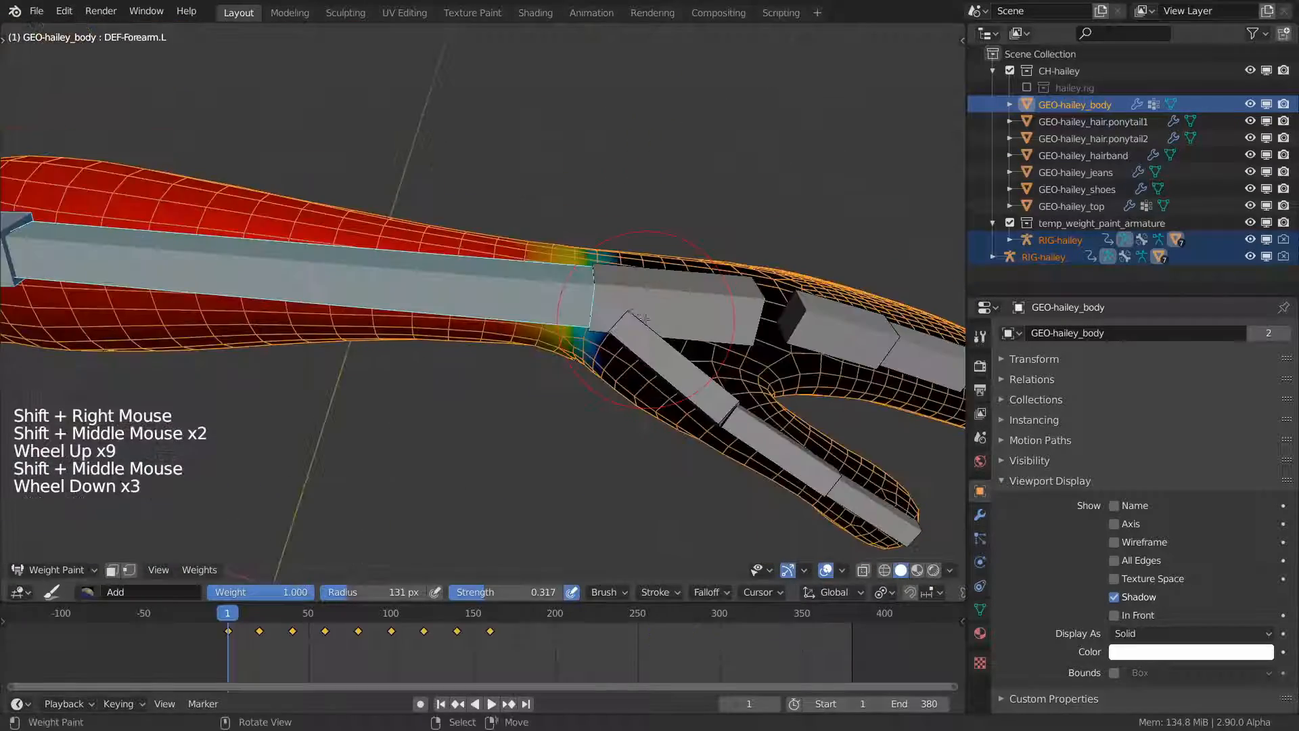
key(2)
click(577, 251)
click(578, 252)
click(575, 329)
click(568, 324)
click(541, 251)
click(535, 251)
click(521, 332)
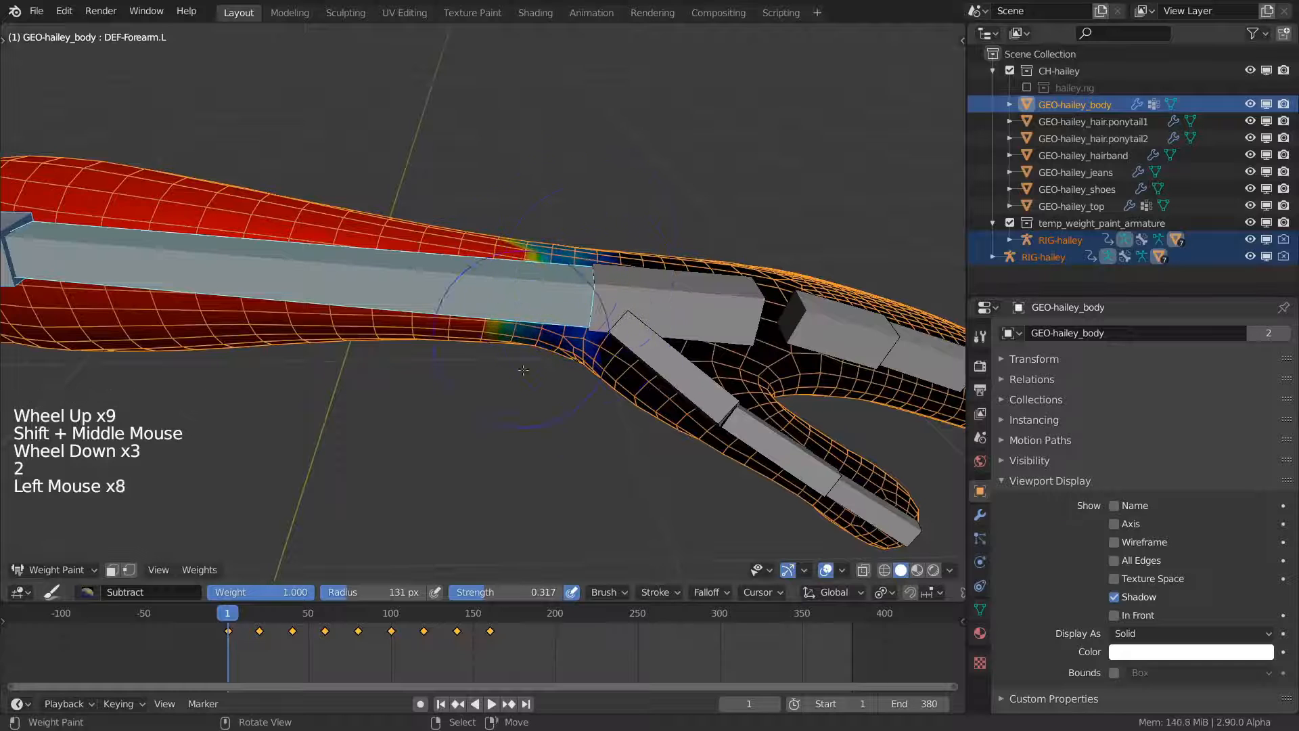
click(514, 330)
click(520, 247)
click(501, 332)
click(504, 237)
click(514, 256)
Step: Paint the left forearm bone's weight back around the wrist with the Add brush
key(1)
click(596, 251)
click(629, 247)
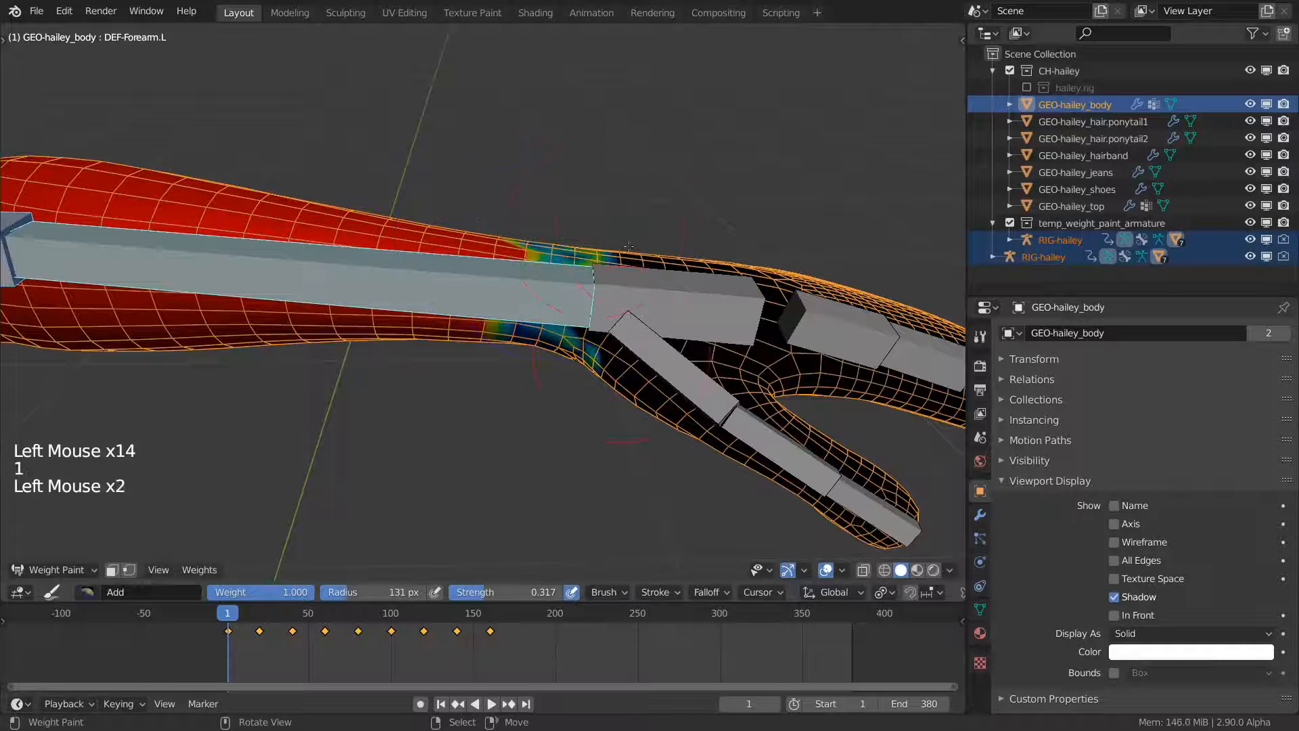
click(542, 252)
click(575, 252)
Step: Enable Lock-Relative and lock the left forearm bone's vertex group with Lock Selected
middle_drag(600, 371, 607, 376)
key(n)
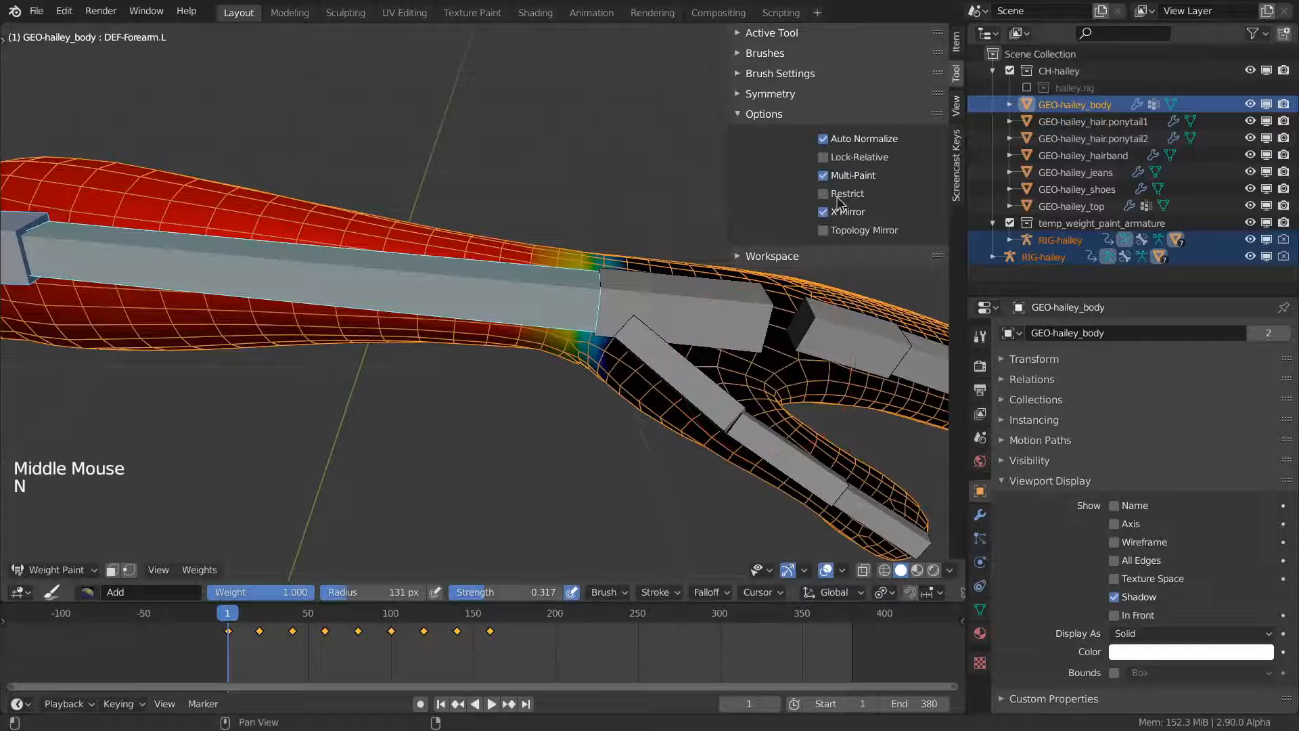
click(842, 162)
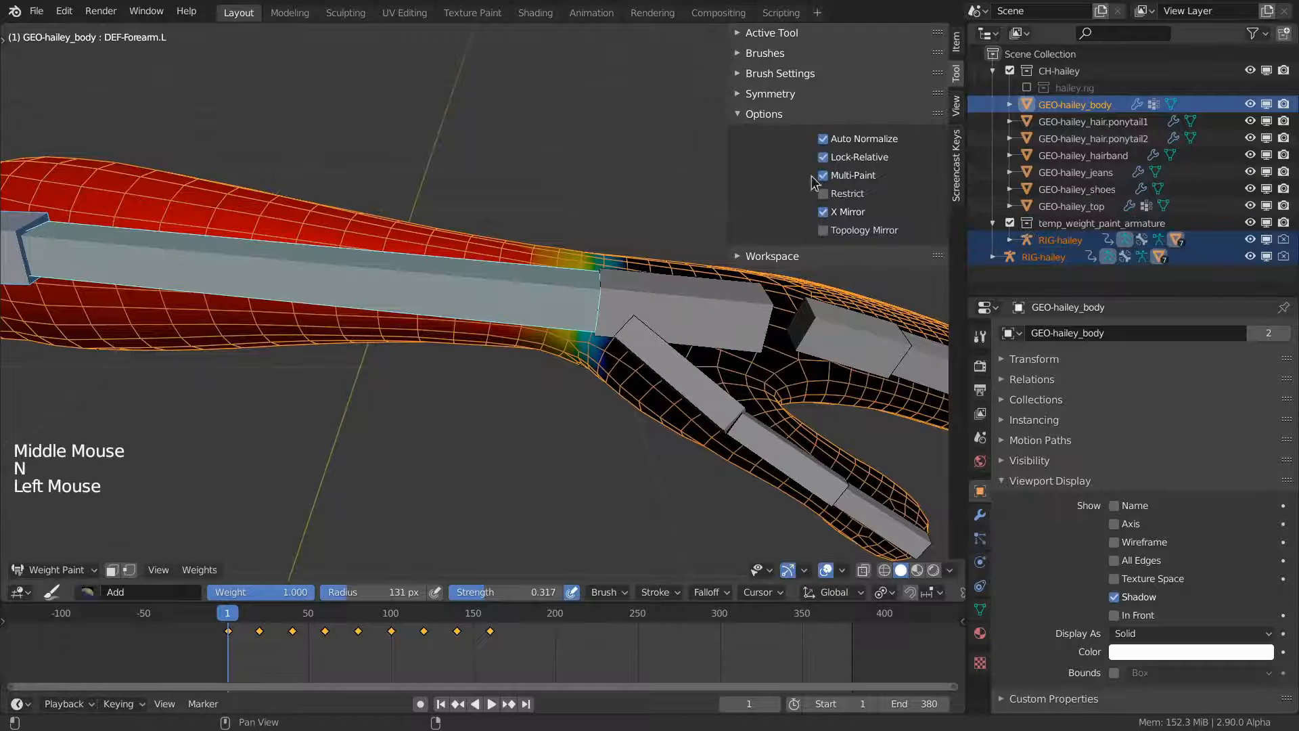
right_click(517, 298)
scroll(517, 297, down, 6)
shift+middle_drag(518, 298, 575, 331)
key(k)
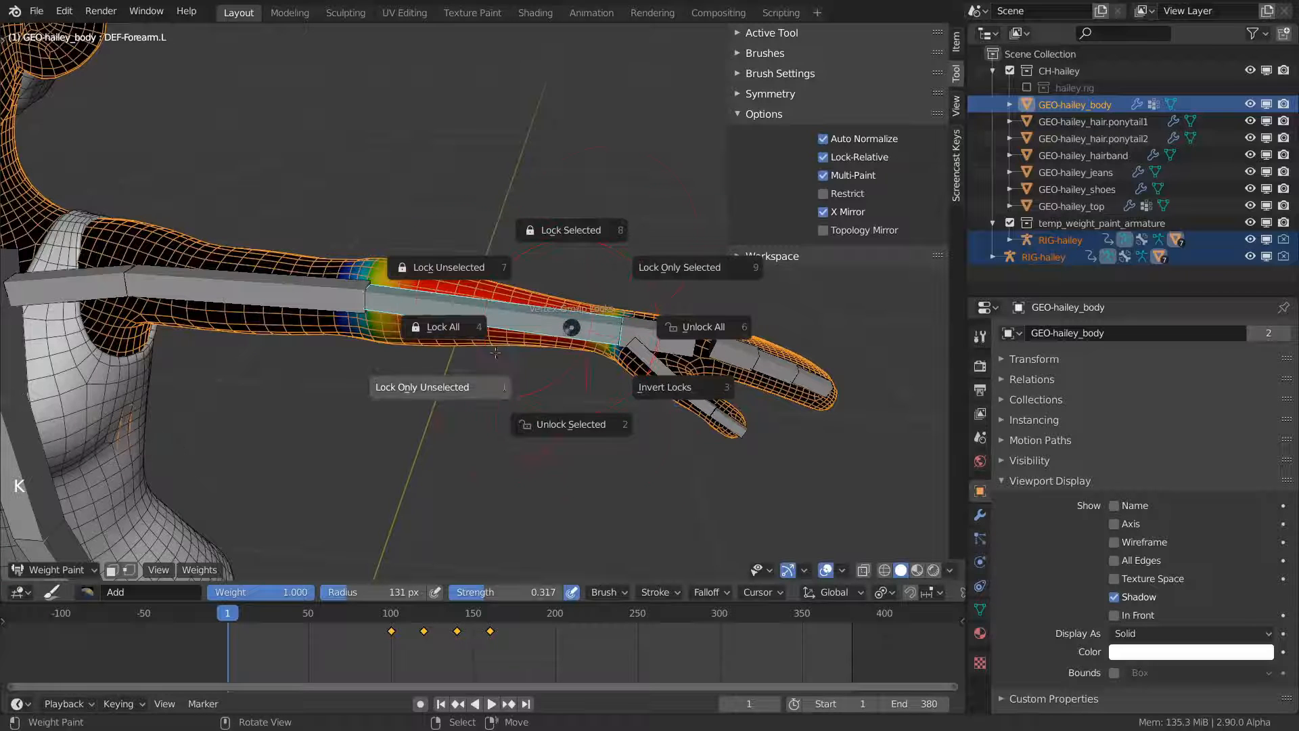
click(569, 241)
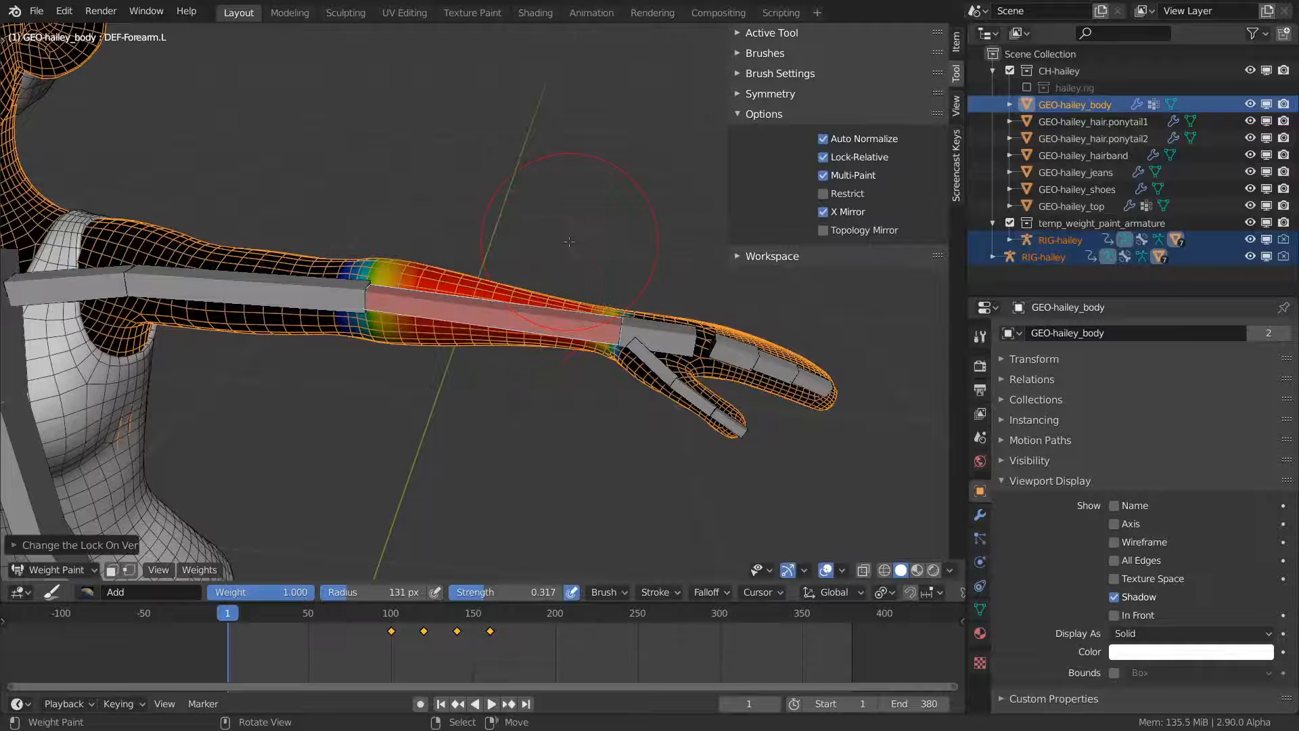
Step: Select the left upper arm bone and paint its weight past the elbow with the Add brush
right_click(635, 331)
right_click(556, 322)
scroll(553, 320, down, 1)
mouse_move(554, 321)
middle_down()
mouse_move(540, 348)
mouse_move(378, 328)
mouse_move(466, 352)
middle_up()
scroll(446, 339, up, 3)
right_click(372, 314)
scroll(371, 315, down, 1)
shift+middle_drag(467, 352, 550, 352)
key(1)
click(550, 352)
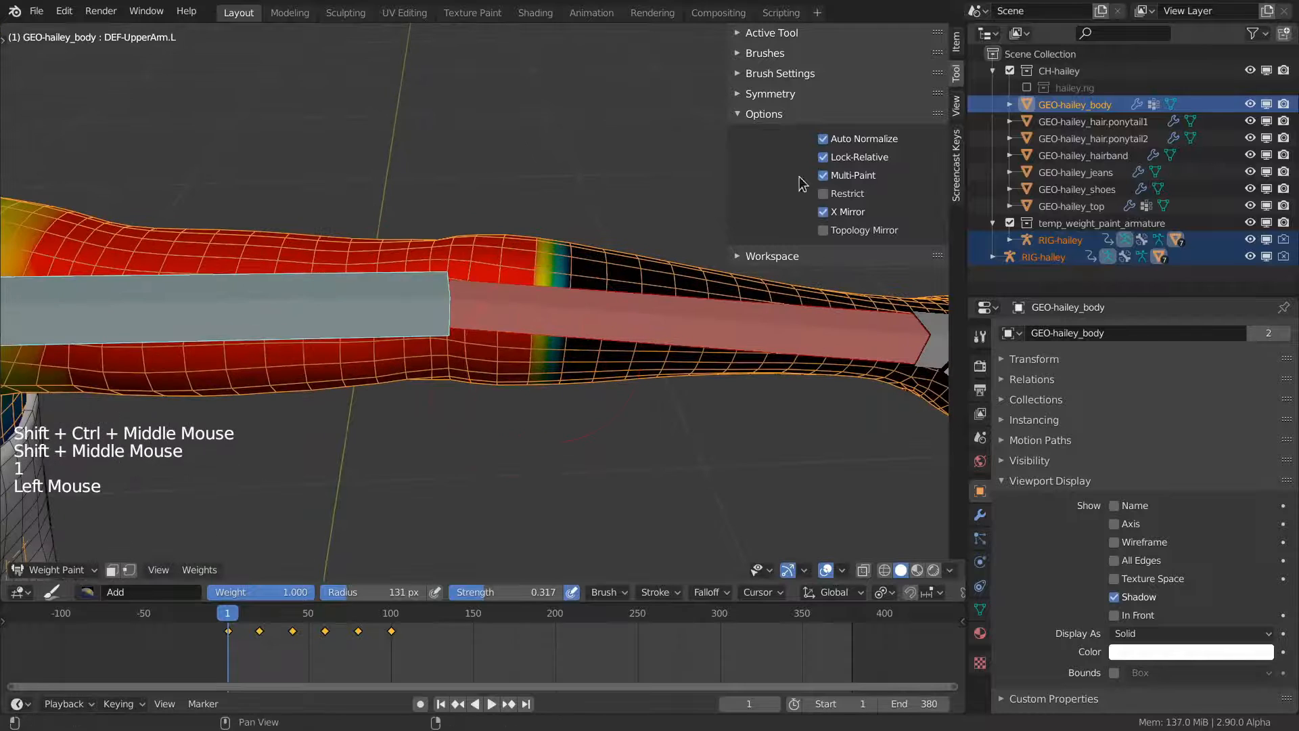
Step: Turn off Lock-Relative and paint more upper arm weight just below the elbow with Add
click(825, 159)
key(1)
click(497, 266)
click(497, 266)
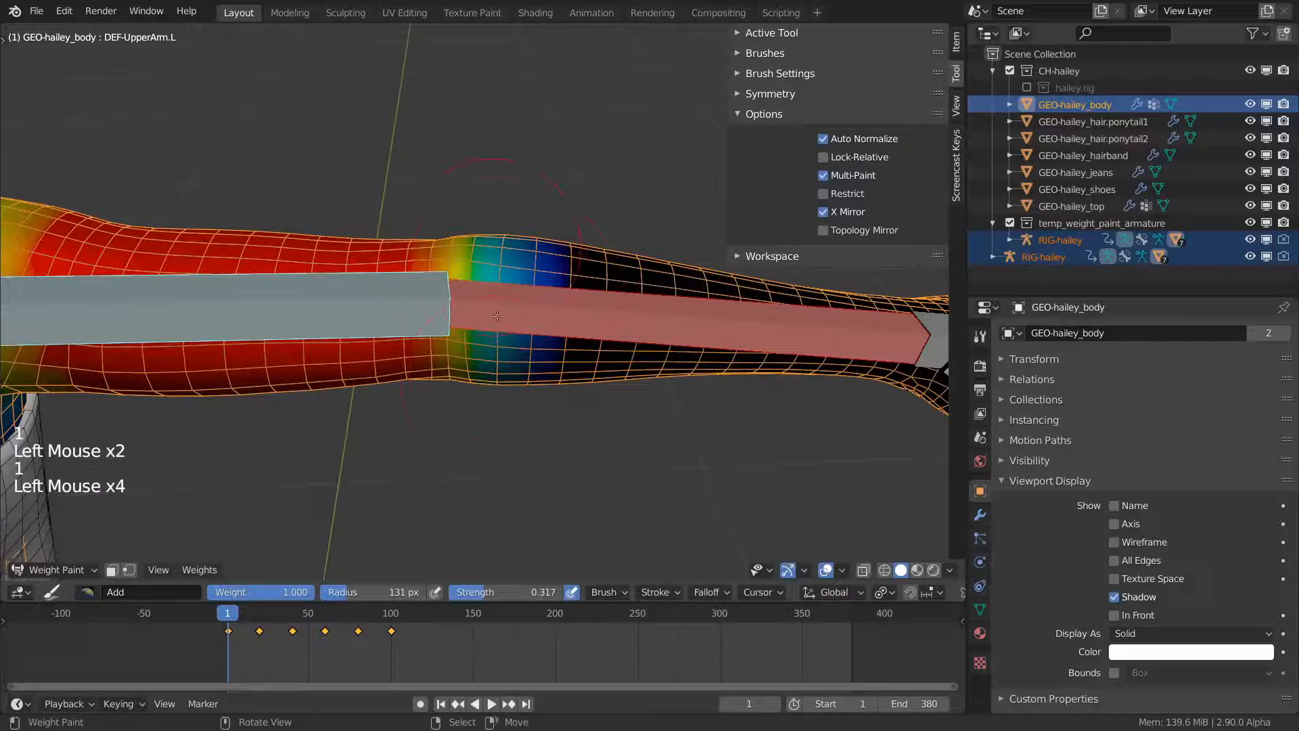
Step: Subtract upper arm weight below the elbow with repeated strokes, then turn Lock-Relative back on
key(2)
click(498, 226)
click(497, 227)
click(497, 227)
click(497, 226)
click(497, 226)
click(837, 163)
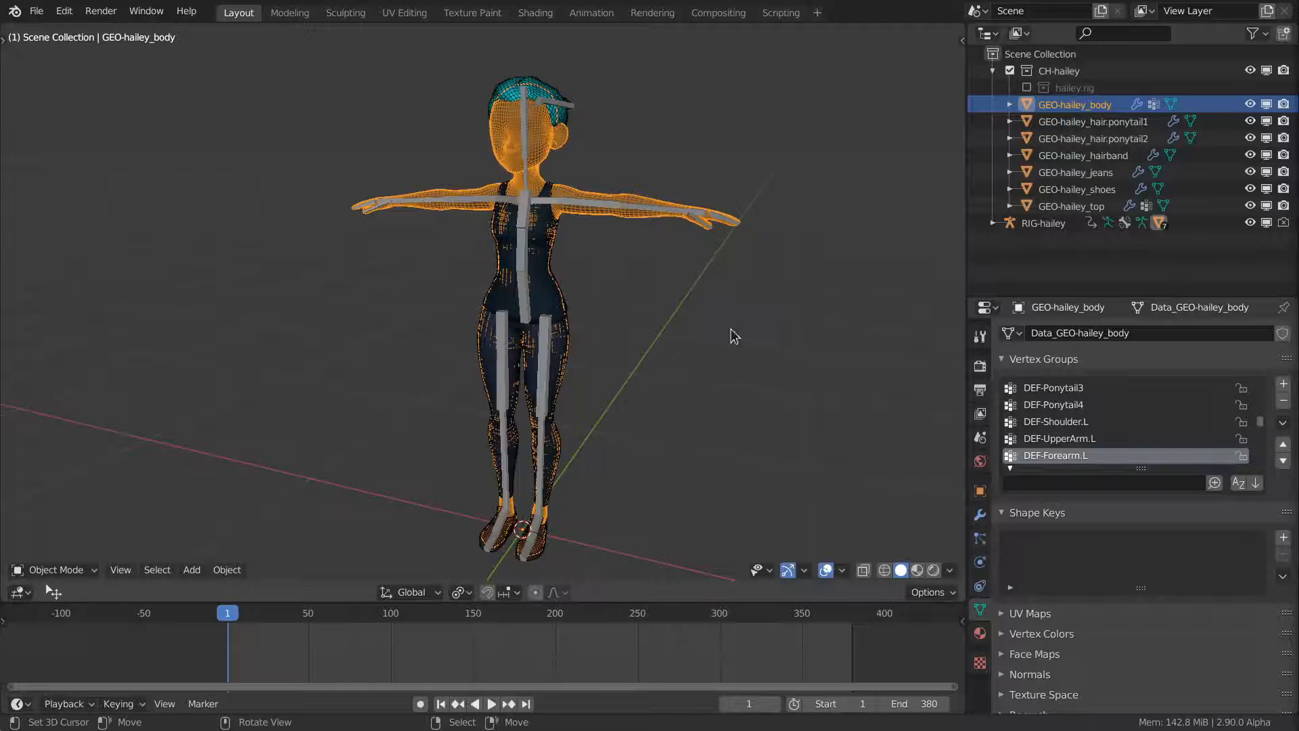
Step: Add a Basis and a second shape key to the body mesh and add a driver to the second key's value
click(1282, 537)
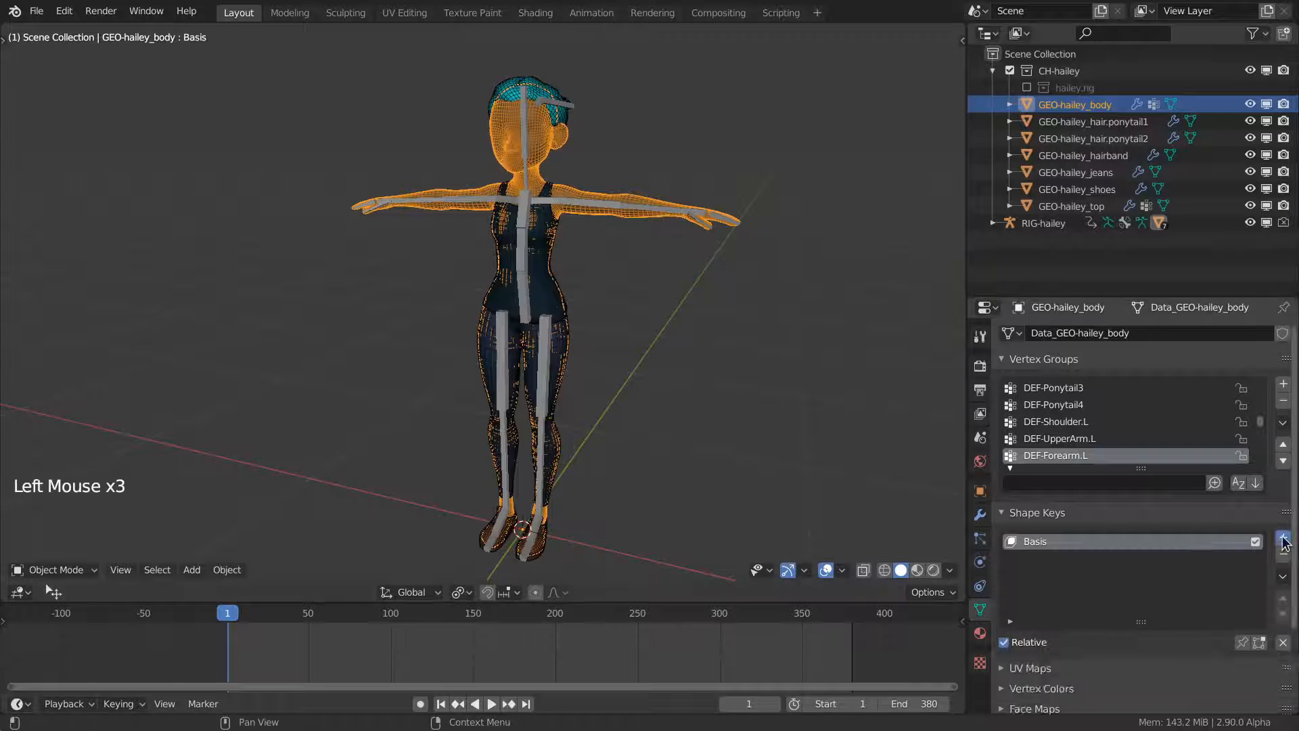
click(1283, 537)
right_click(1216, 558)
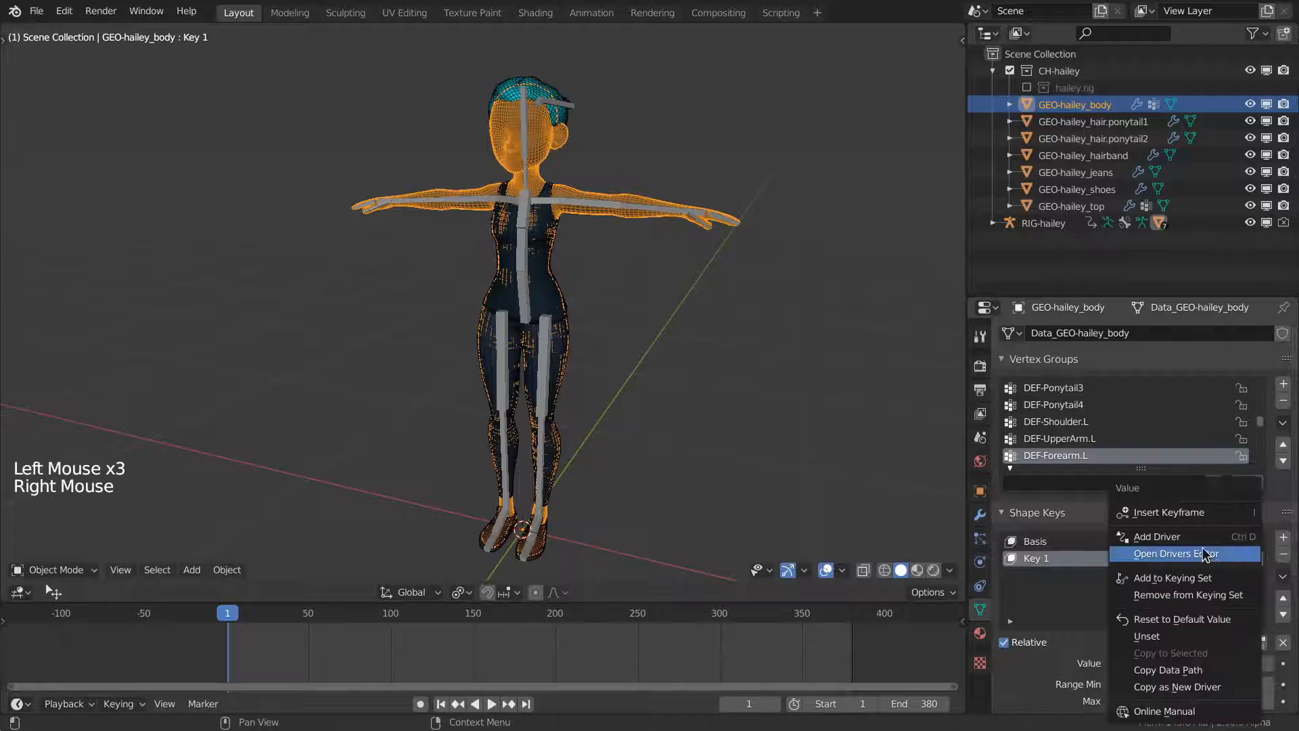
click(1191, 538)
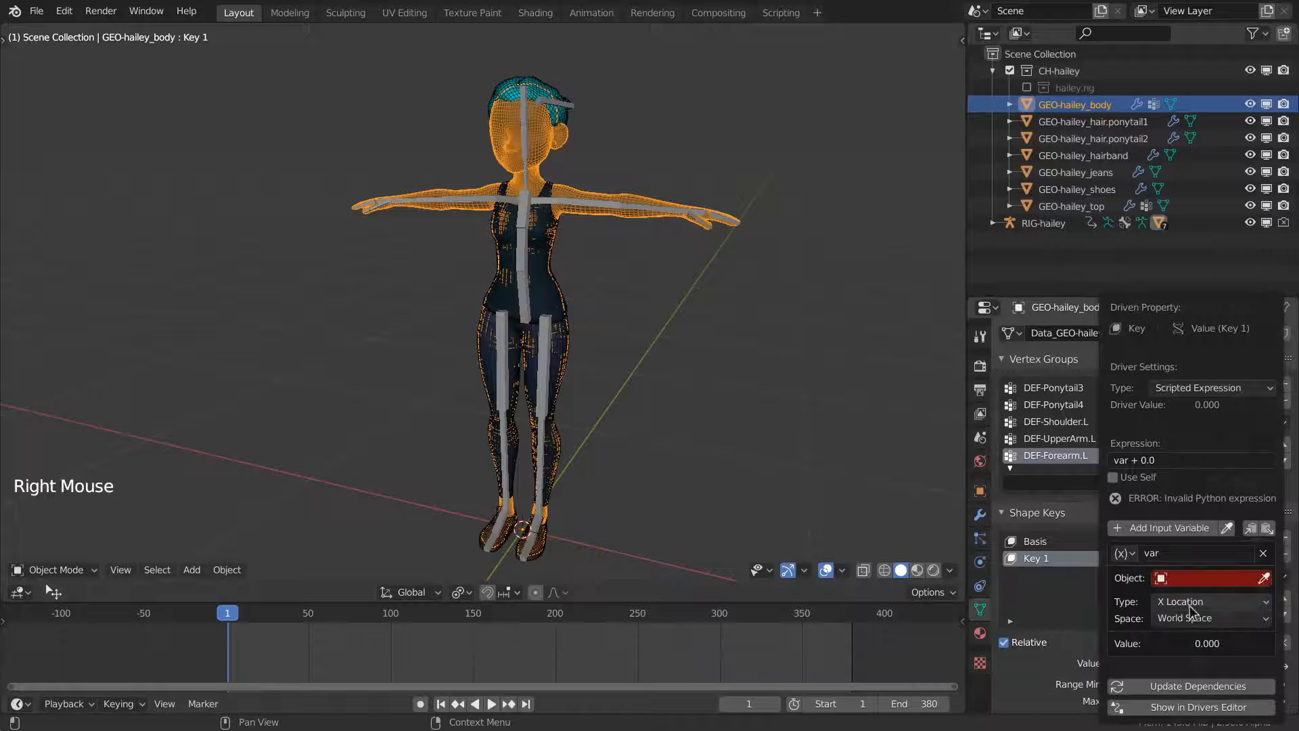
Step: Add a Smooth Corrective modifier to the body mesh
click(980, 514)
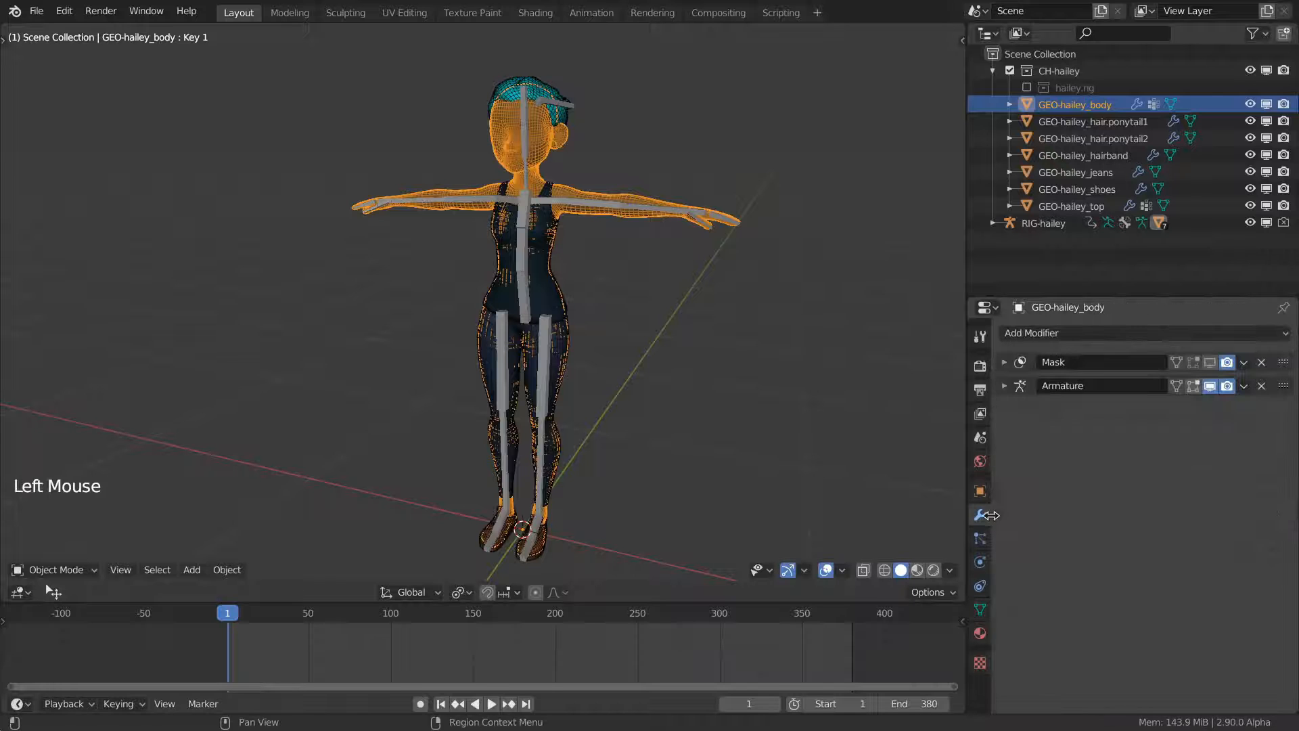
click(1100, 333)
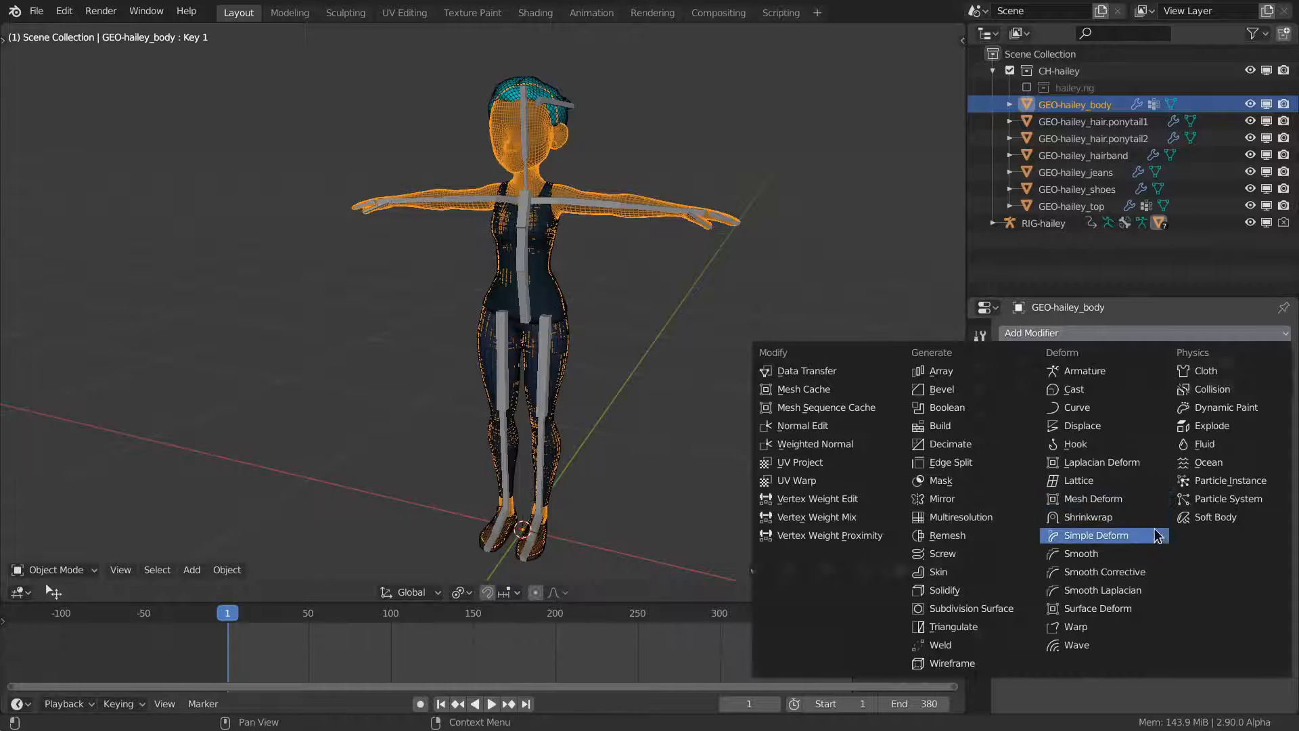
click(1141, 571)
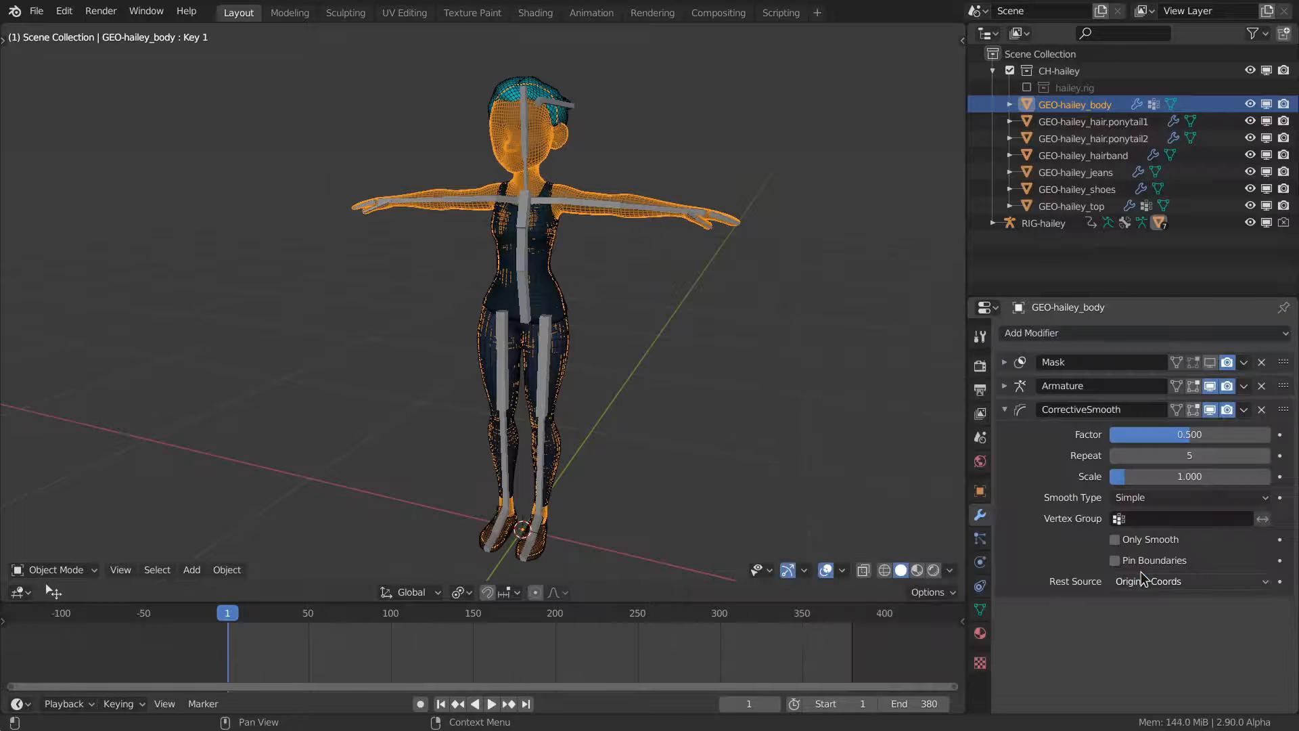